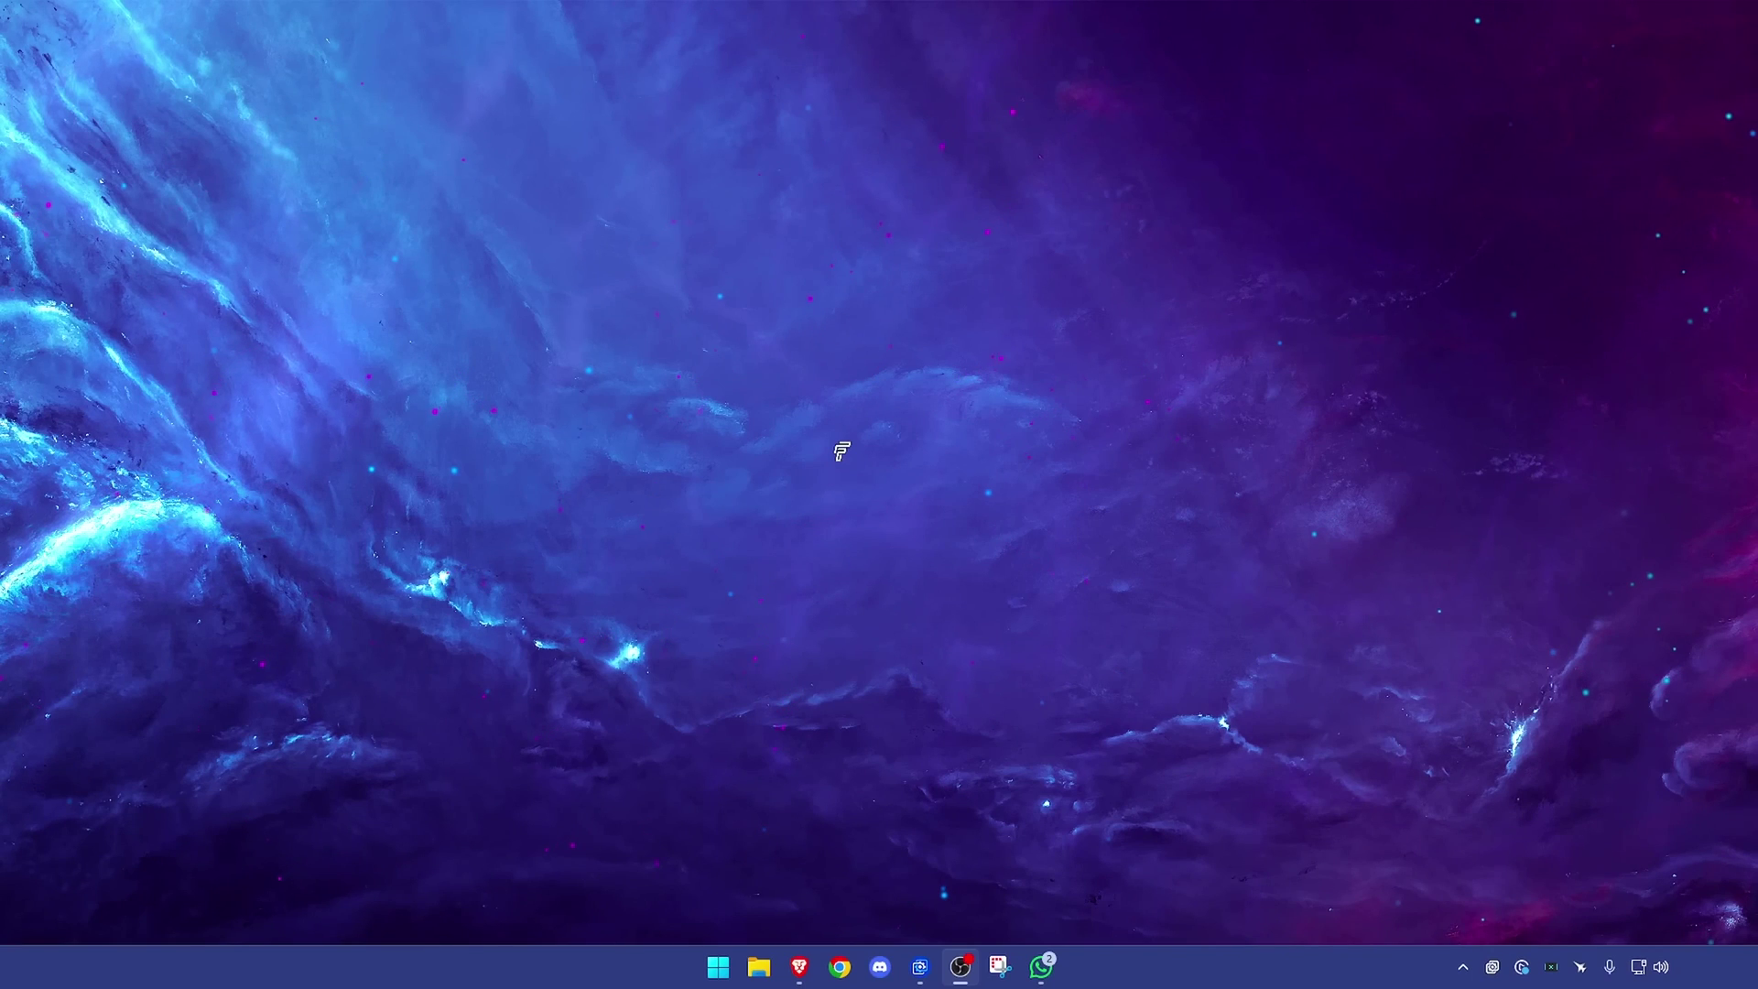
- Look for NVIDIA Control Panel in the desktop right-click menu
key("super")
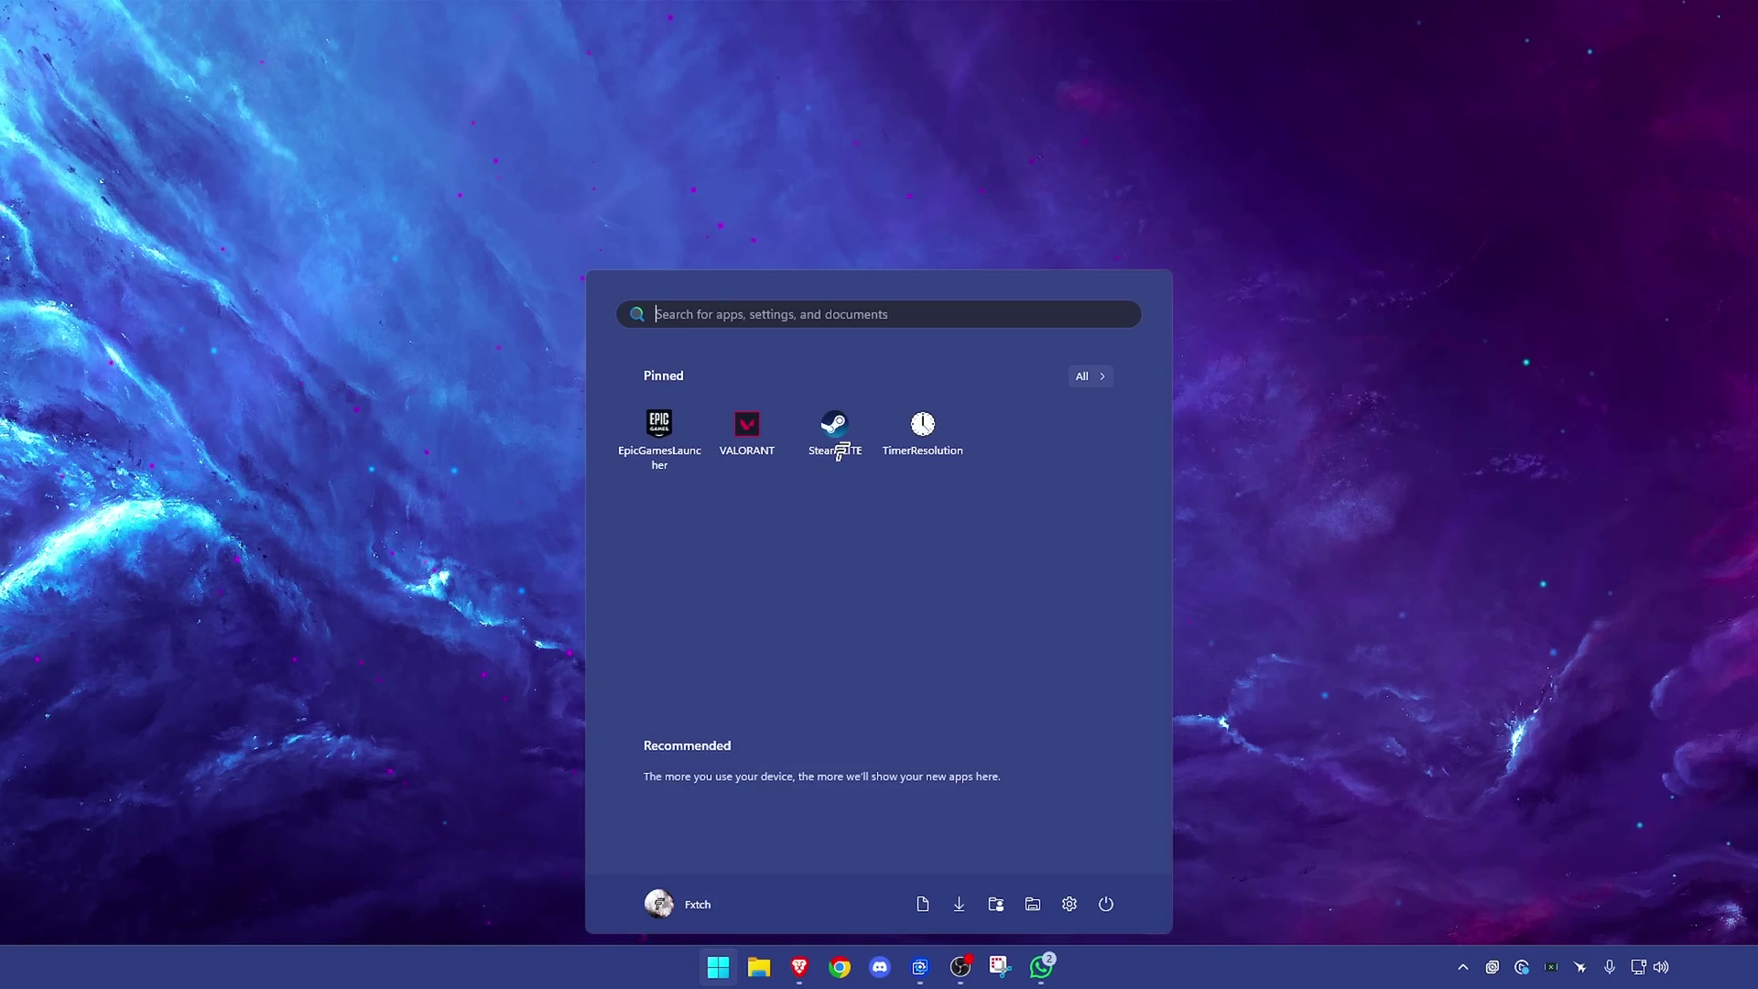
left_click(345, 381)
right_click(339, 378)
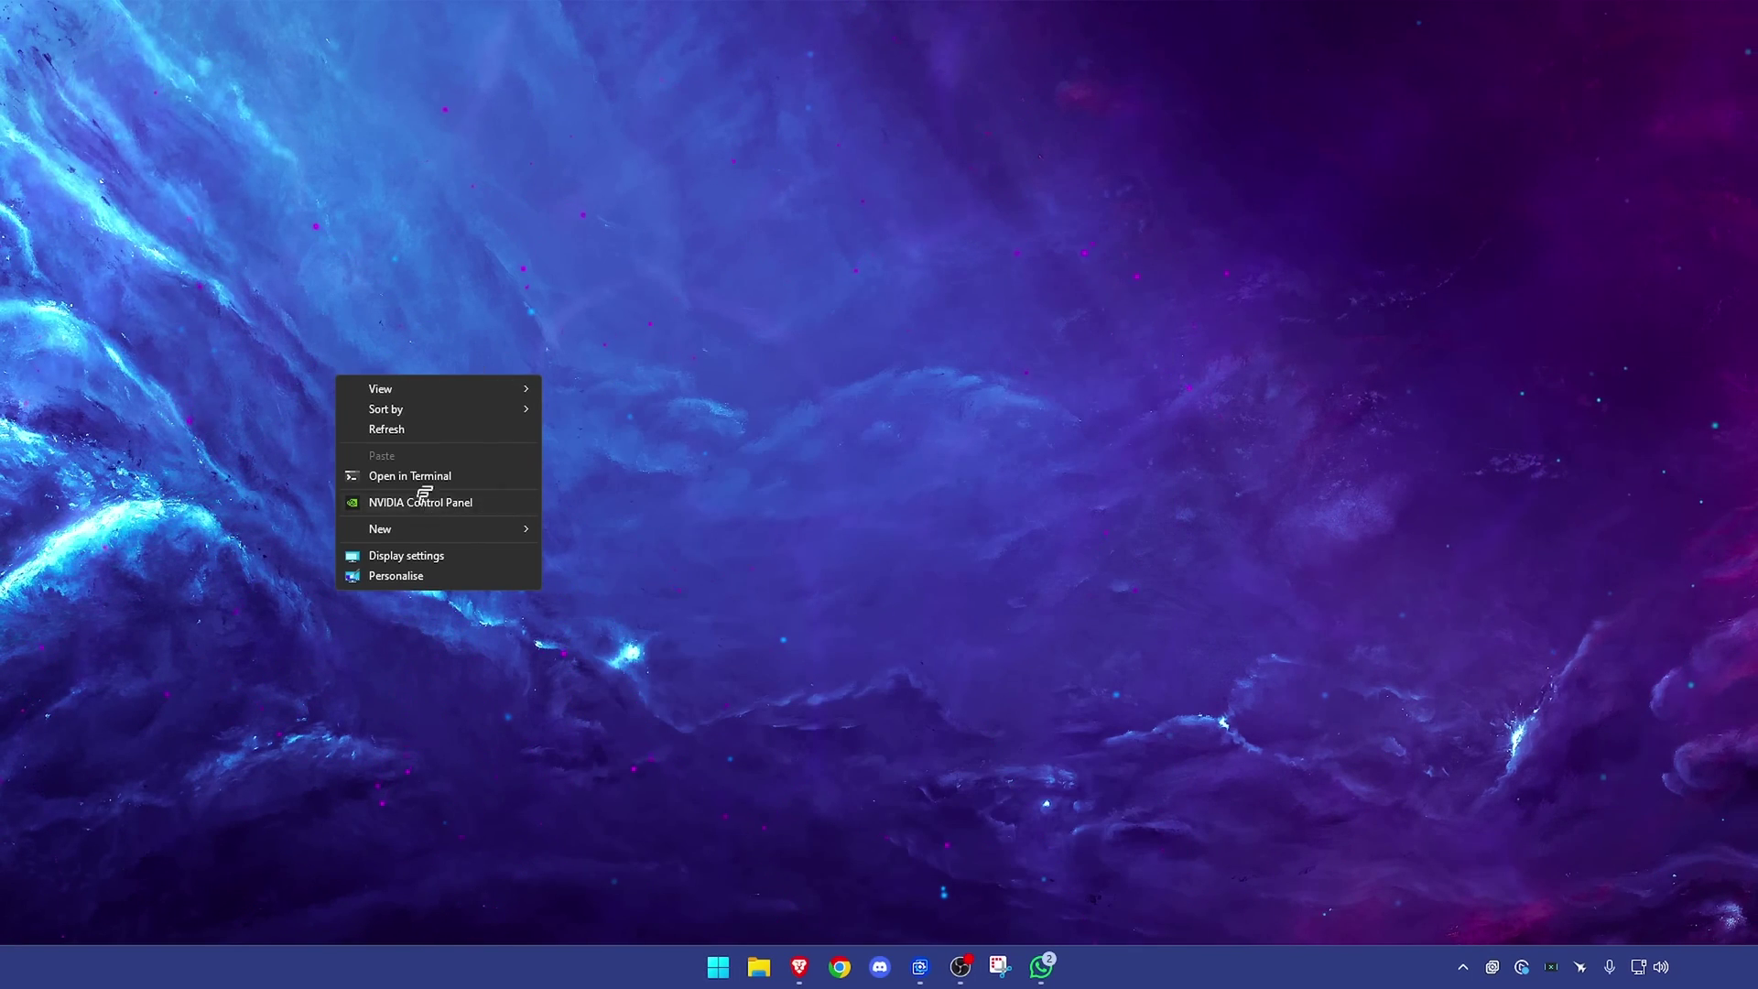
- Search the Start menu for 'nvidia', then change the search to 'micro' for Microsoft Store
key("super")
type("nvidi9a")
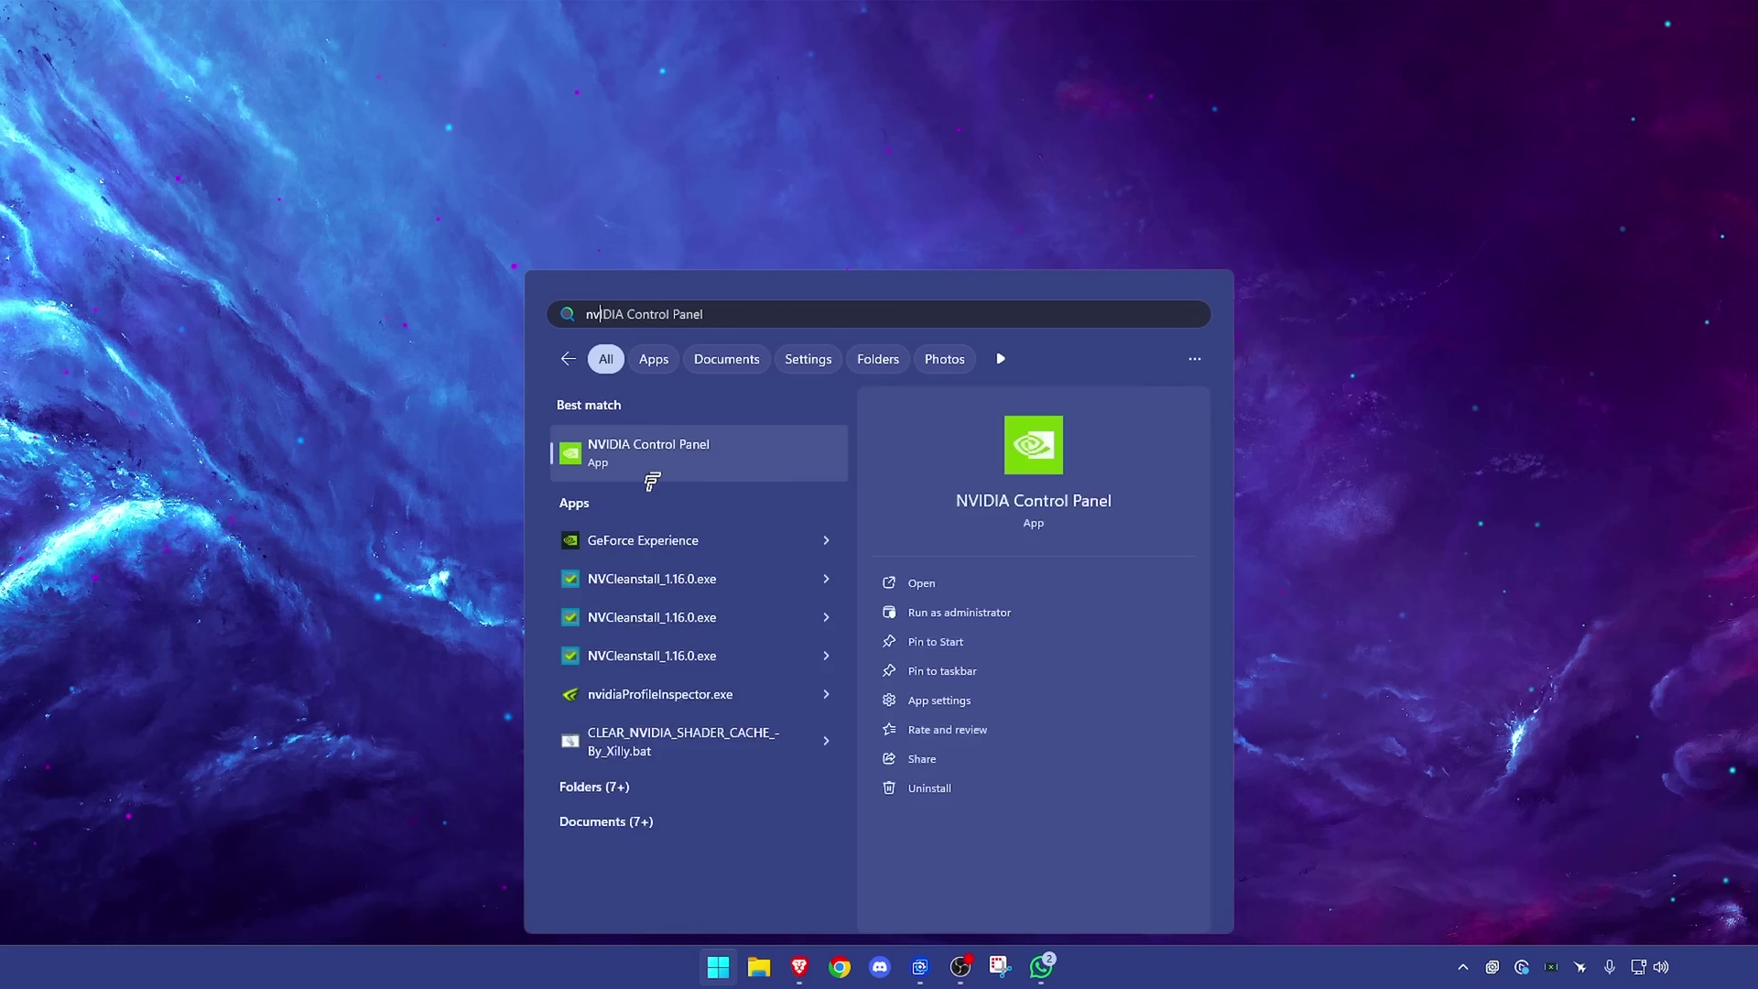
key("BackSpace")
key("BackSpace")
type("a")
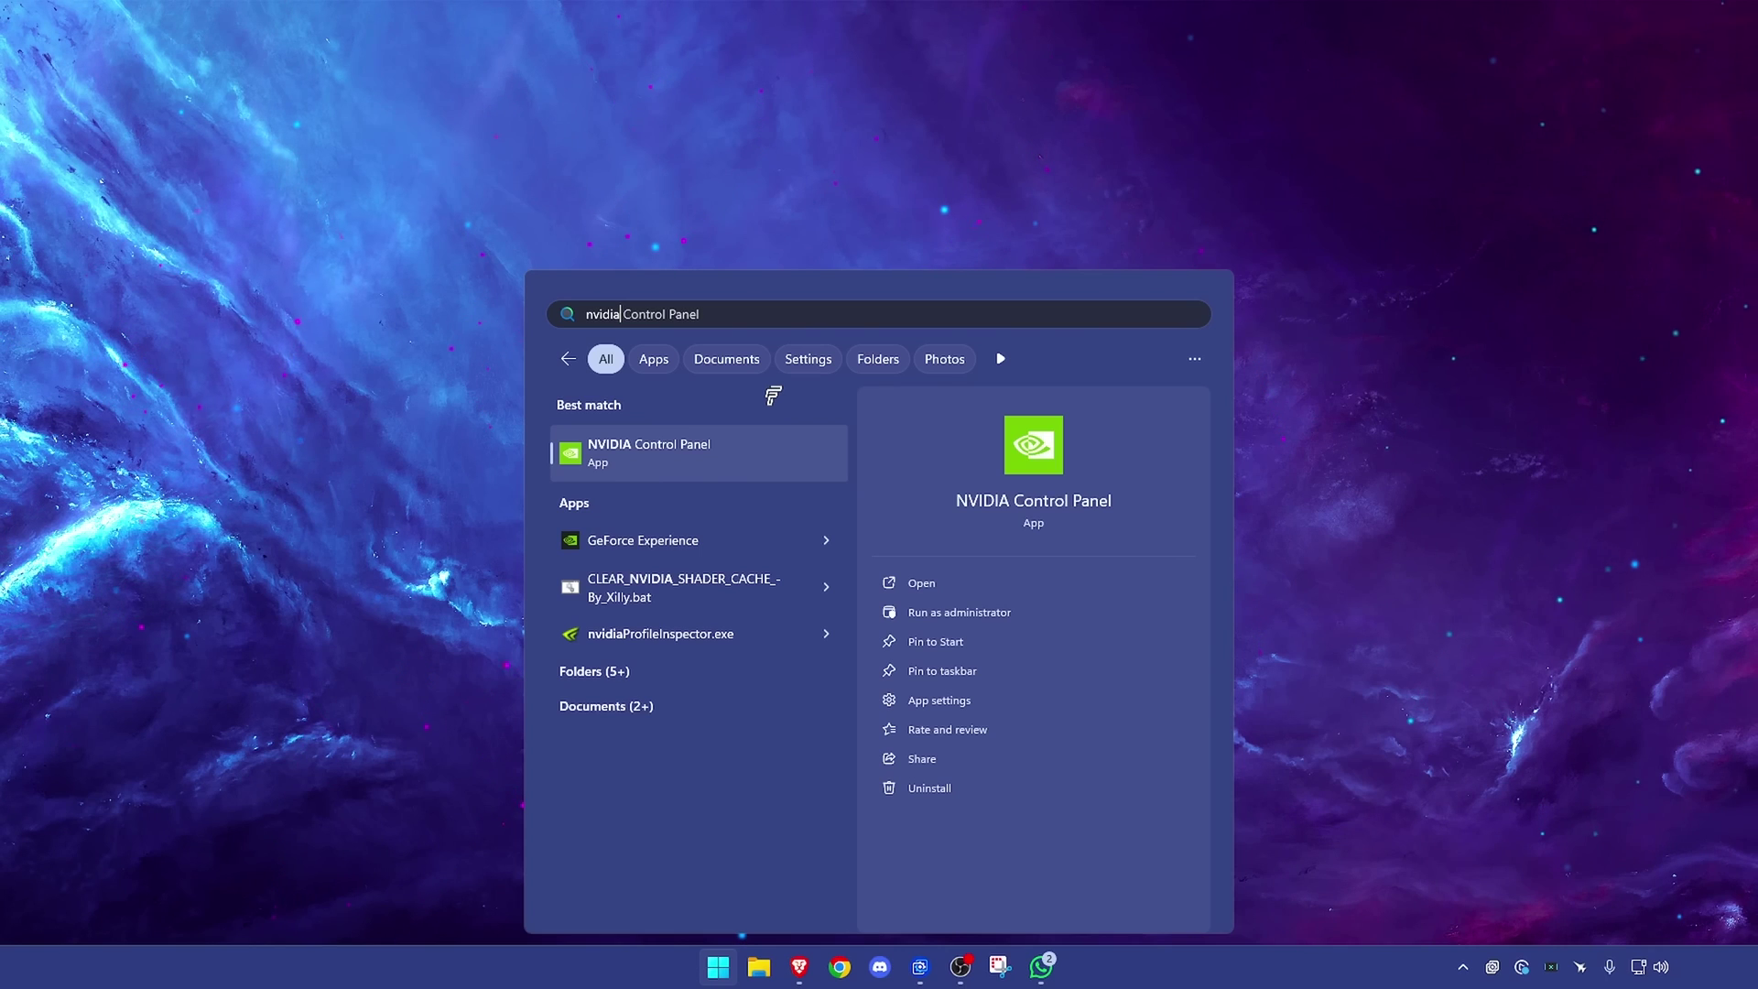
key("BackSpace")
key("BackSpace")
key("BackSpace")
key("BackSpace")
key("BackSpace")
key("BackSpace")
type("micro")
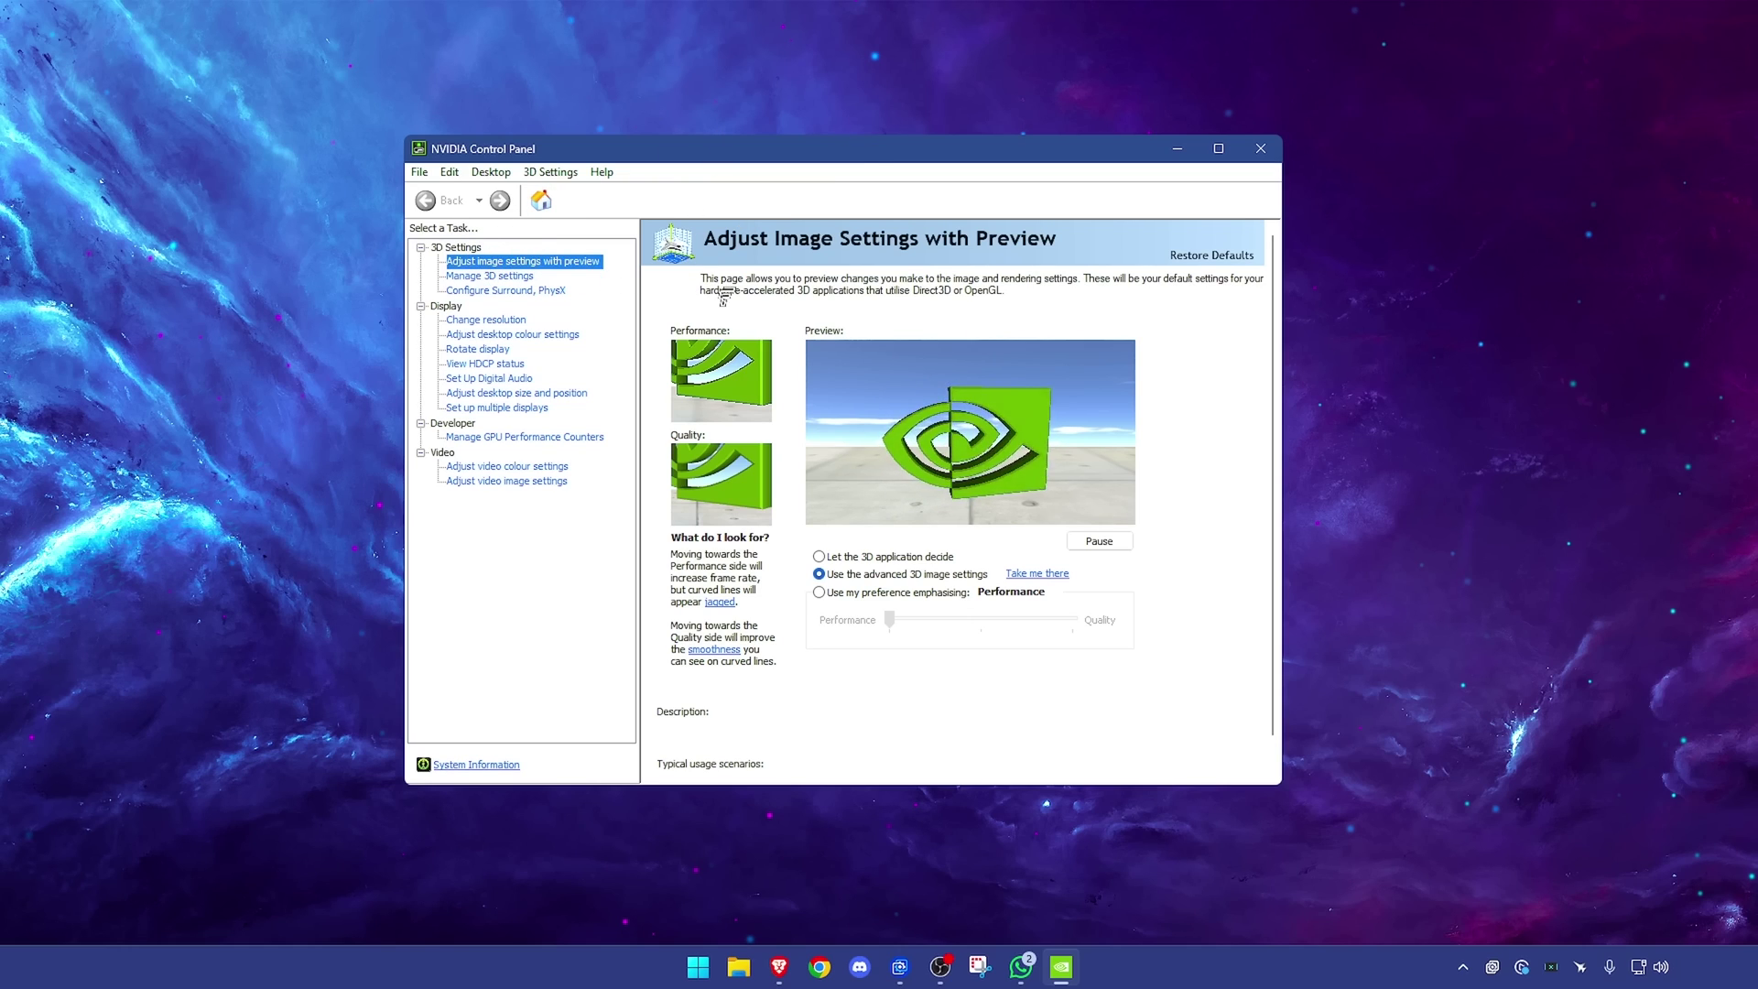
- Try 'Use my preference emphasising', then return to 'Use the advanced 3D image settings'
left_click(877, 595)
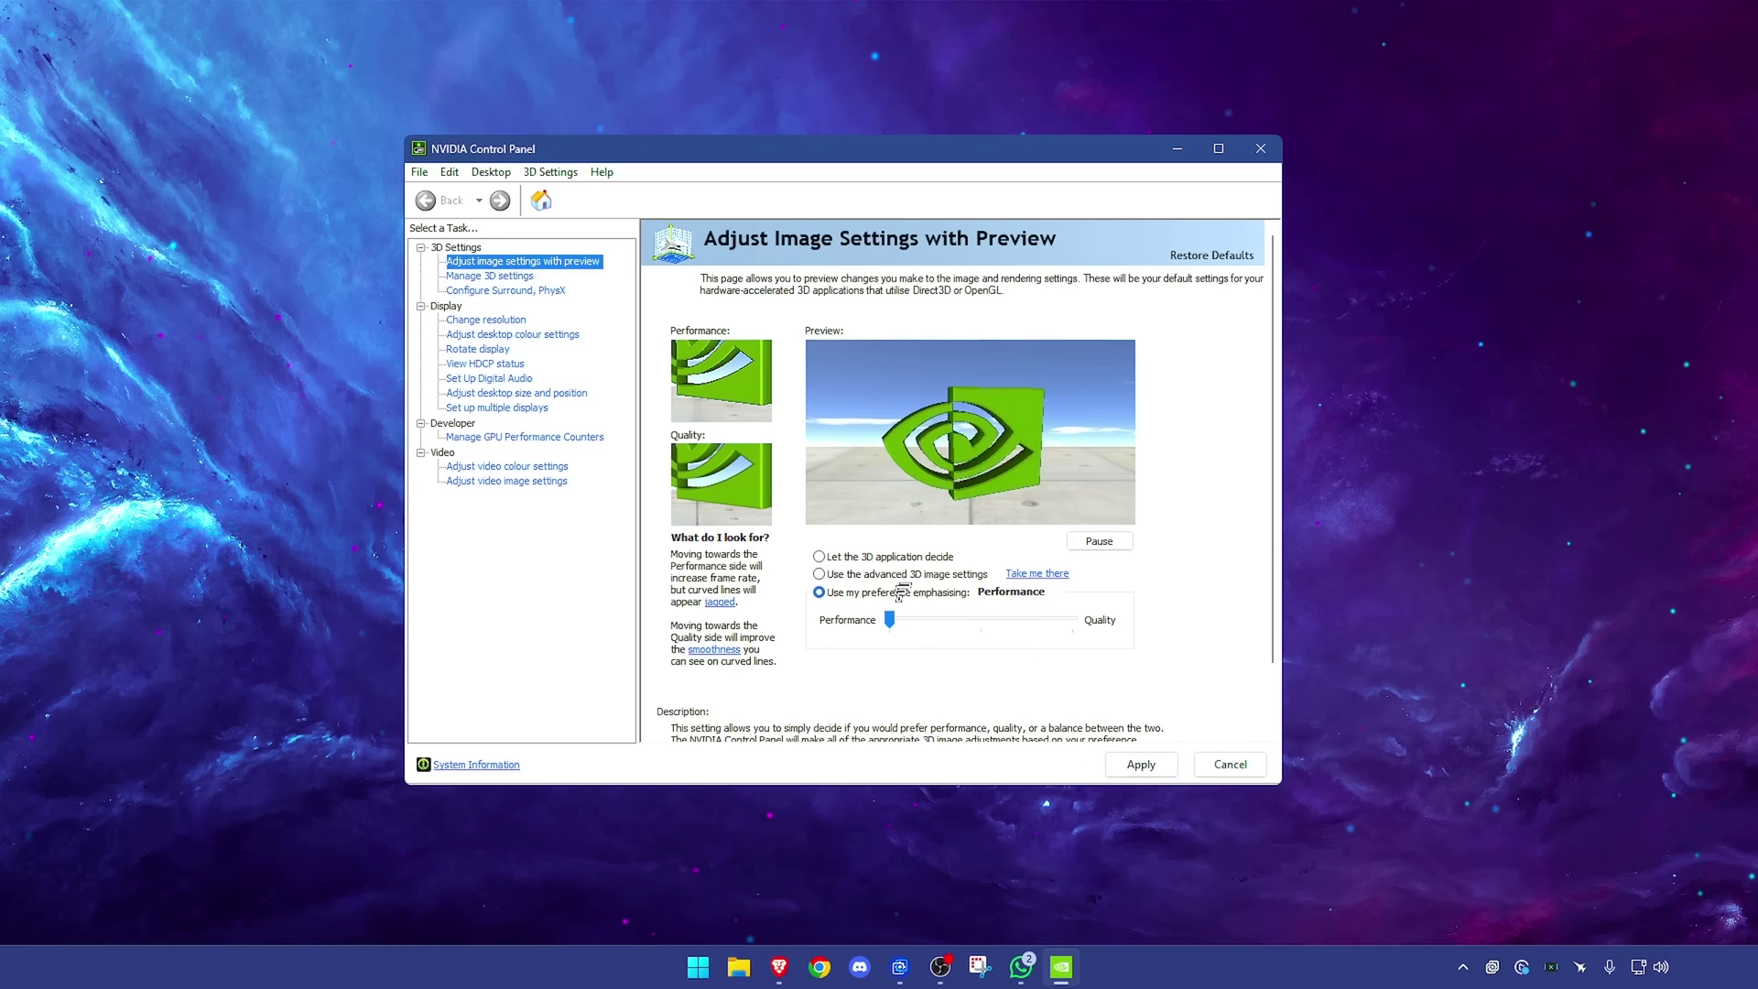
left_click(876, 577)
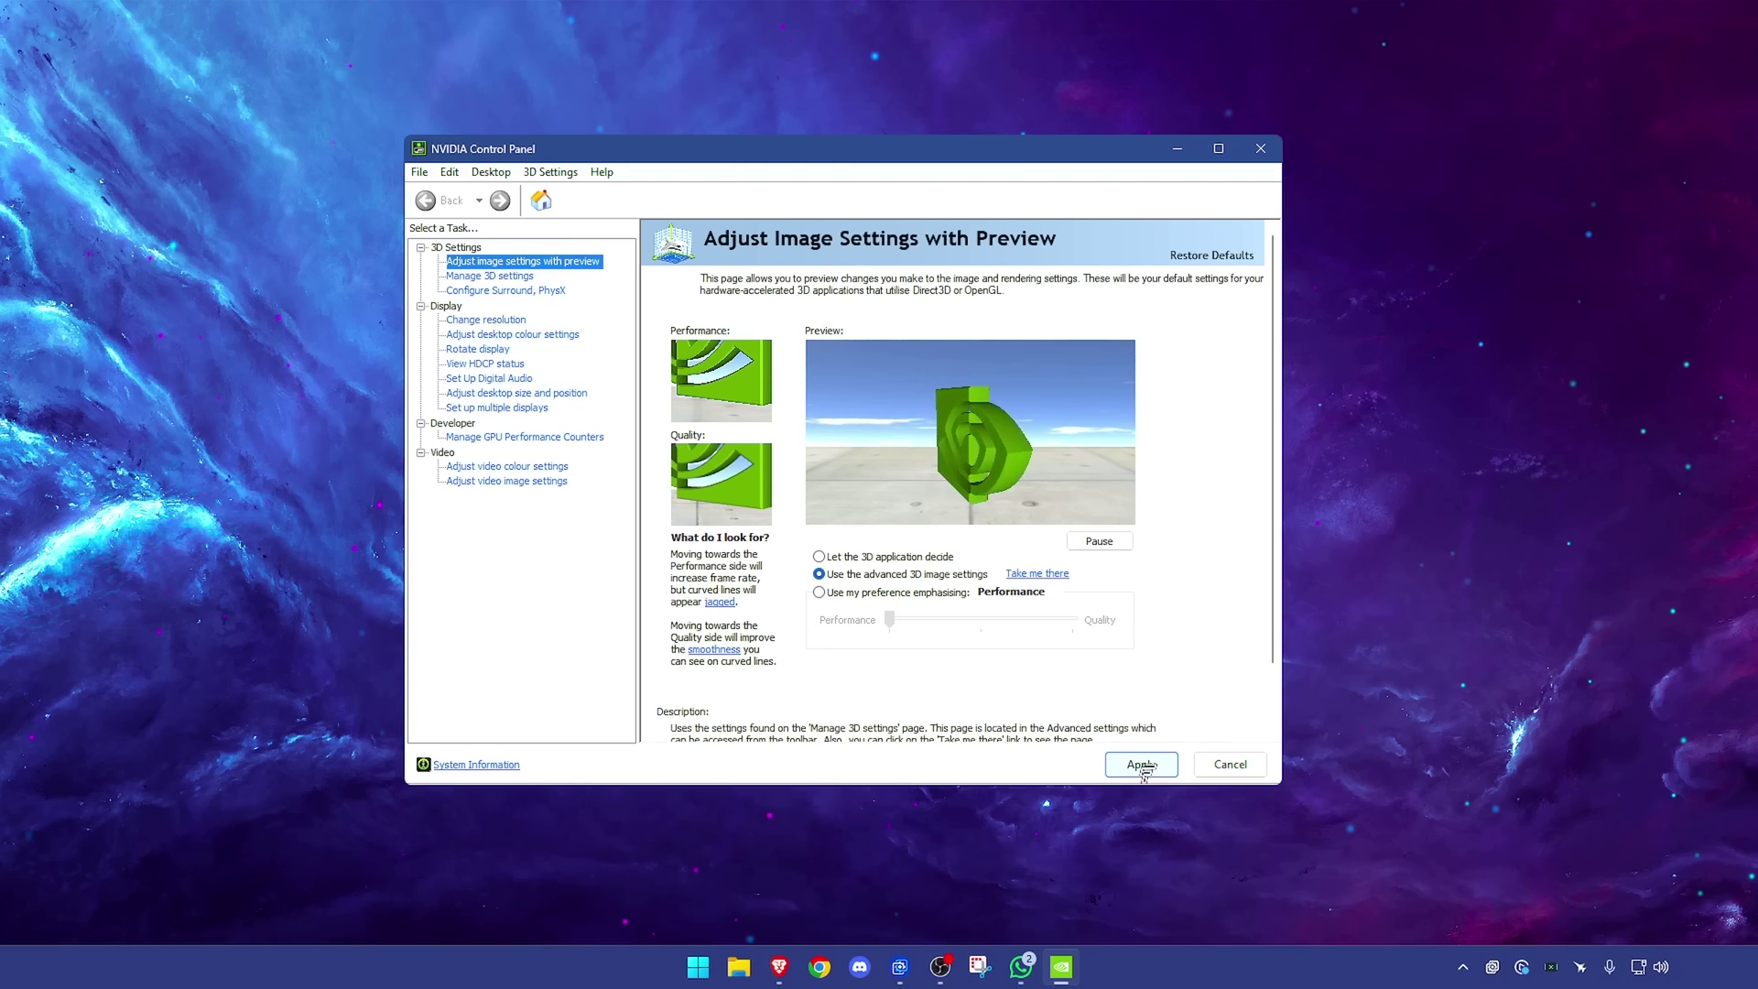
left_click(499, 276)
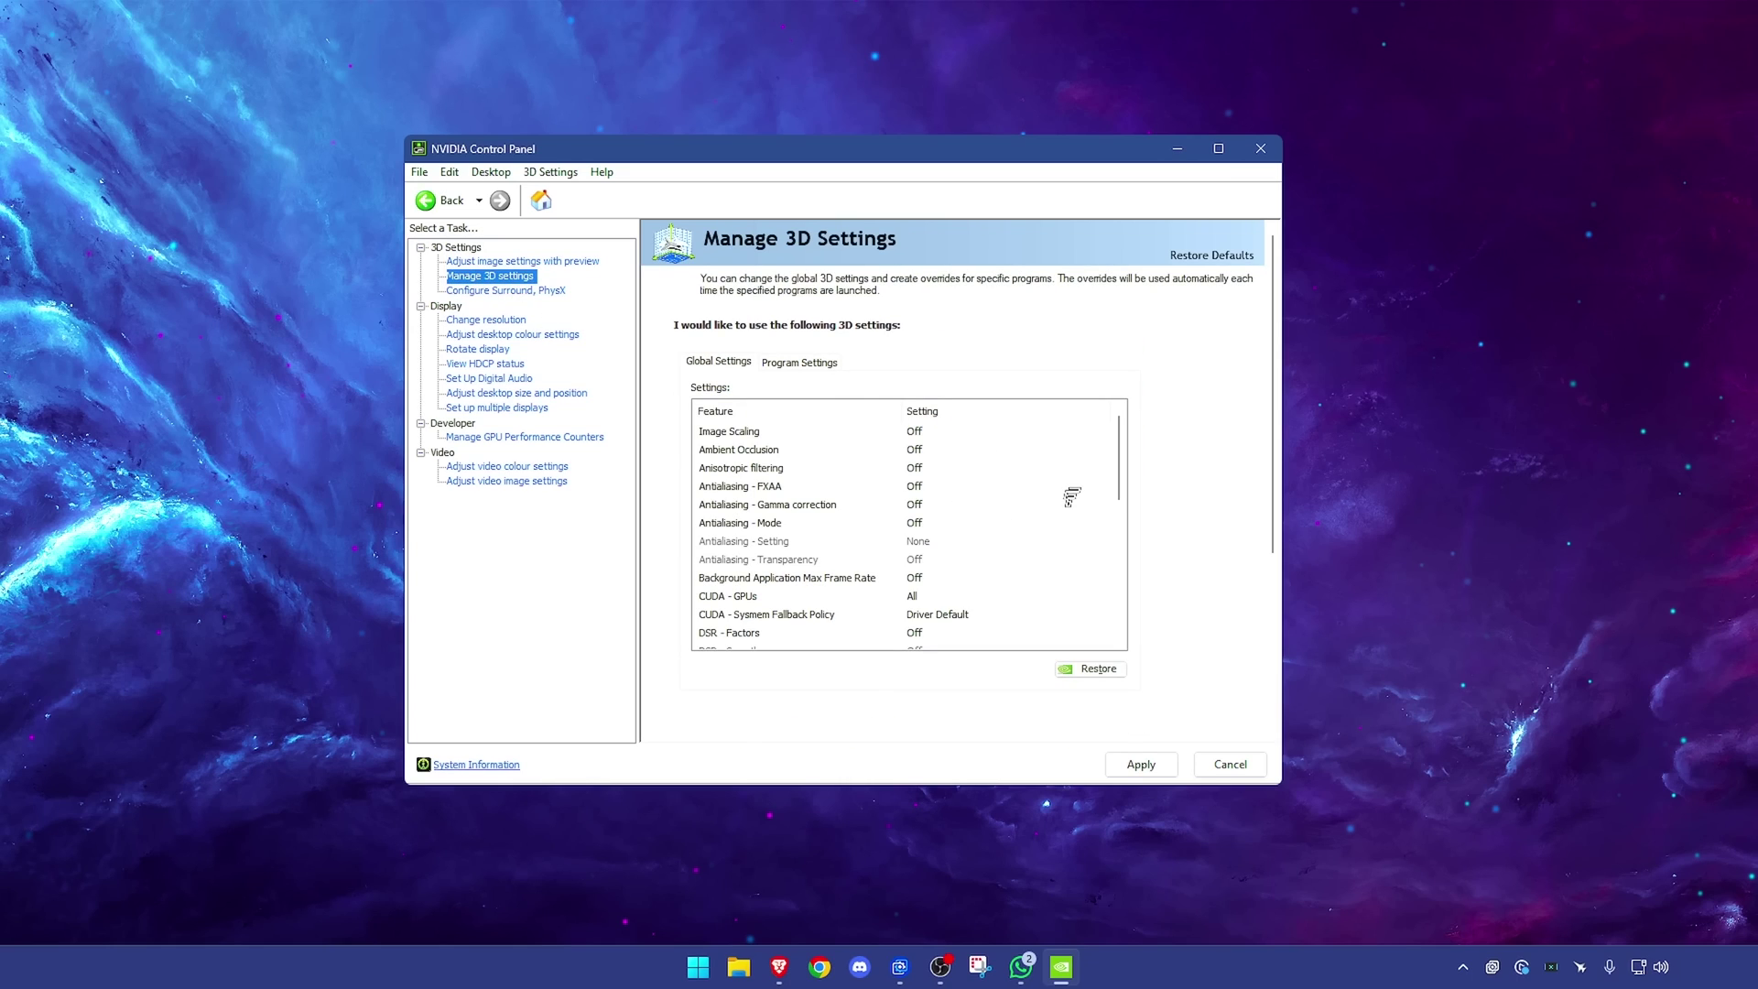
scroll(1068, 498, "down", 1)
scroll(1069, 497, "down", 5)
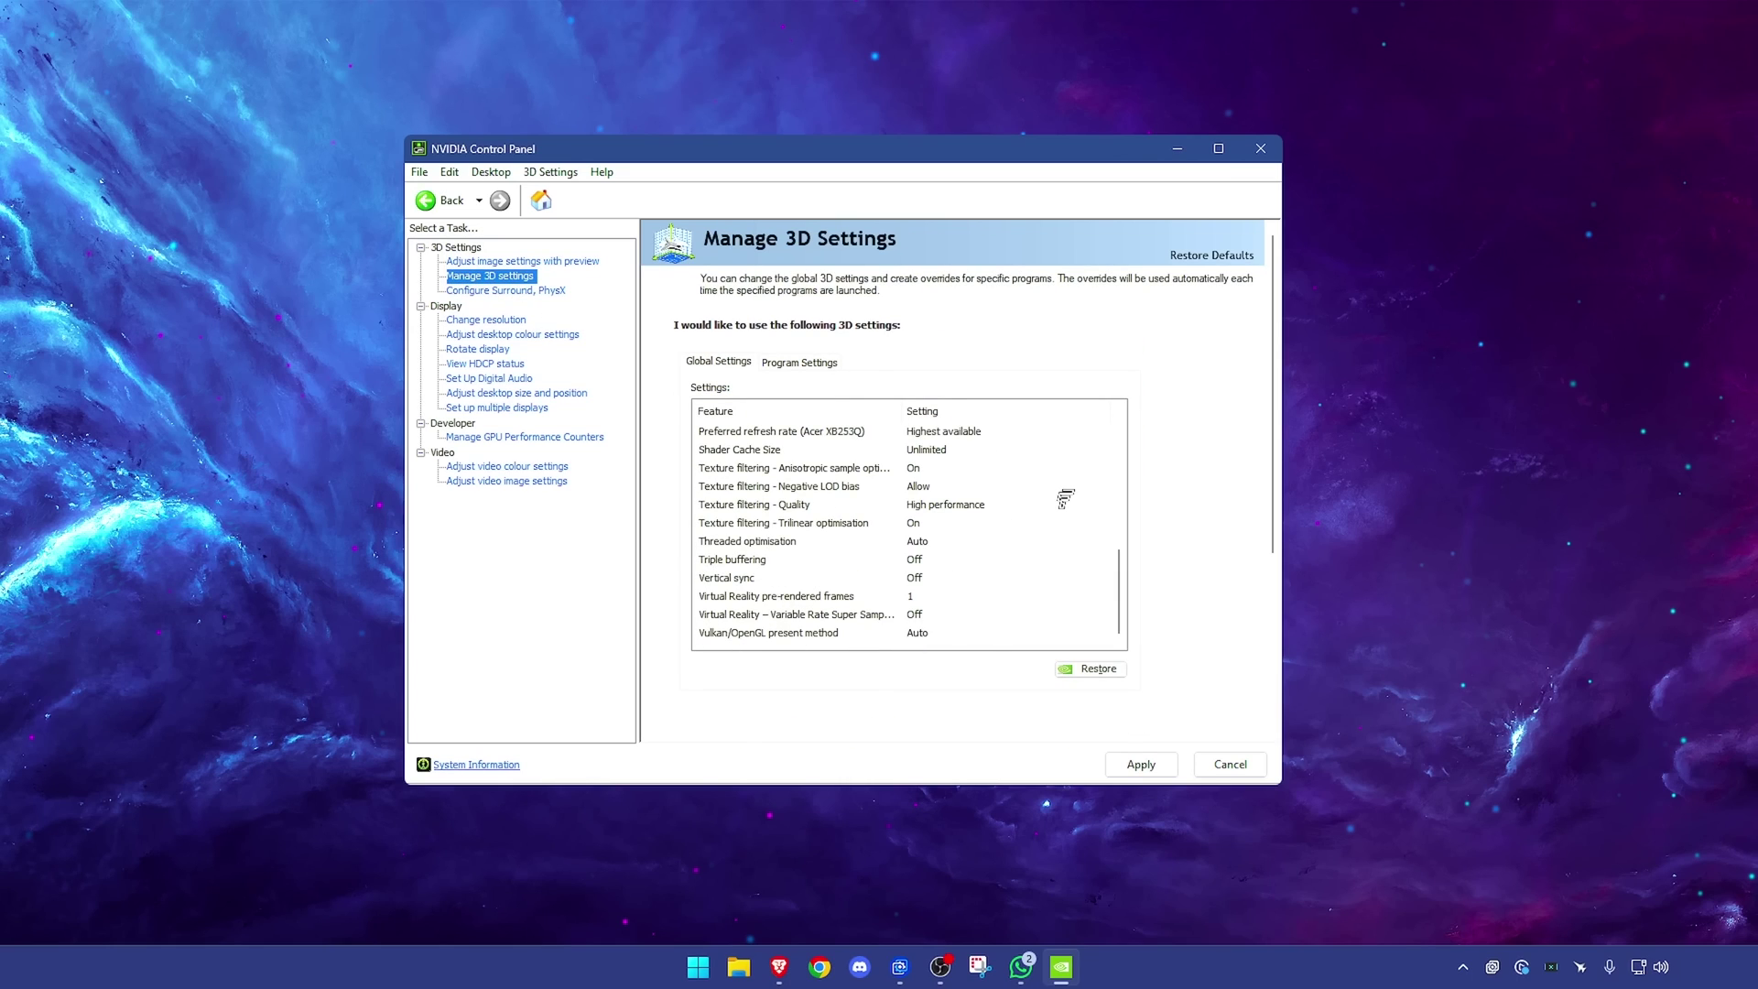
scroll(1058, 499, "up", 7)
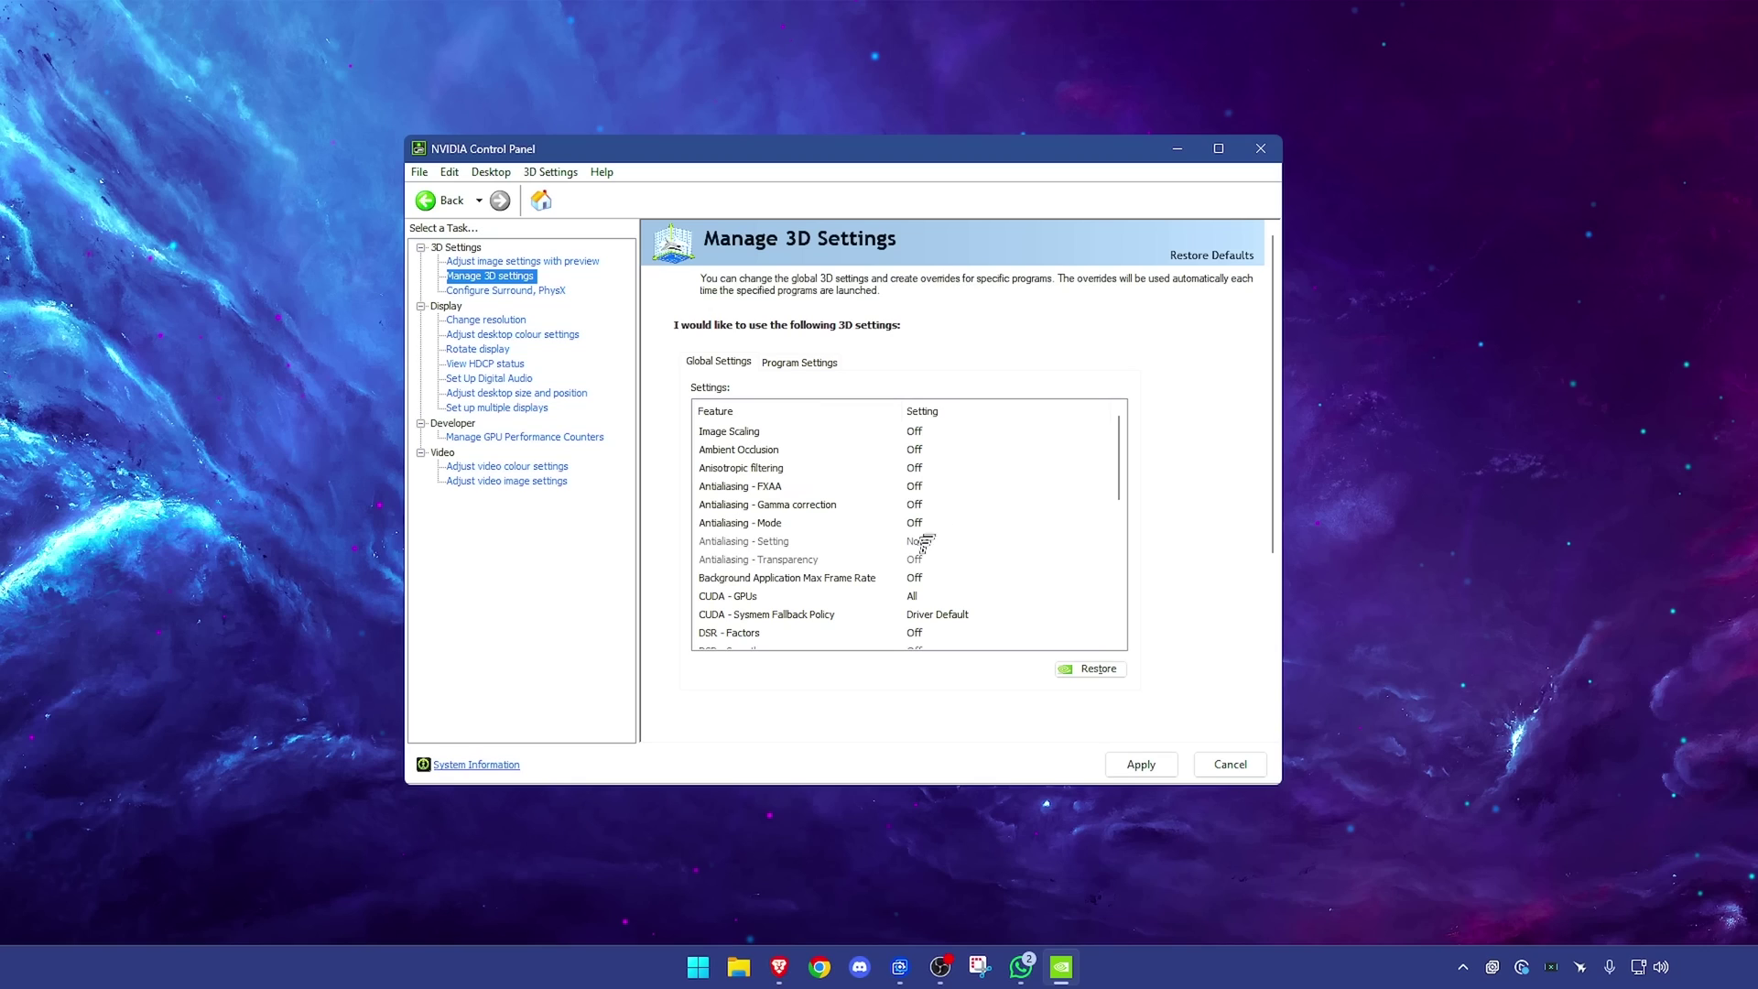
- Scroll the Global Settings list and open the Low Latency Mode Off/On/Ultra dropdown
scroll(936, 484, "down", 2)
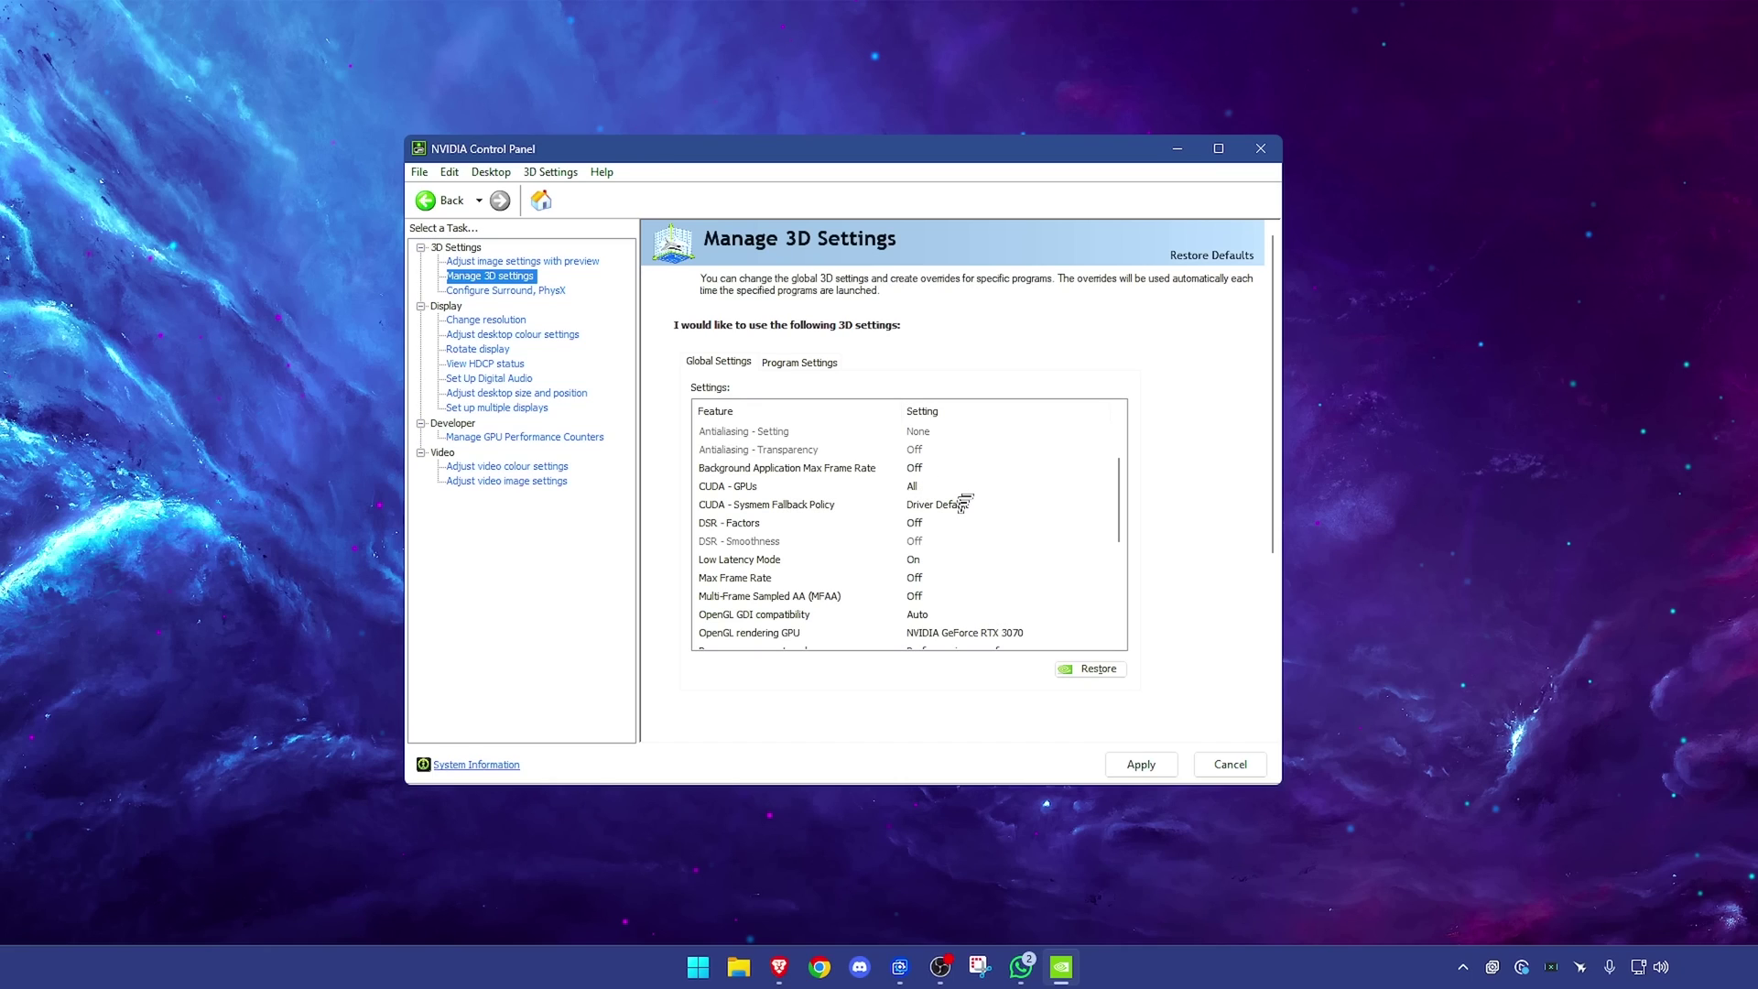
scroll(905, 526, "down", 1)
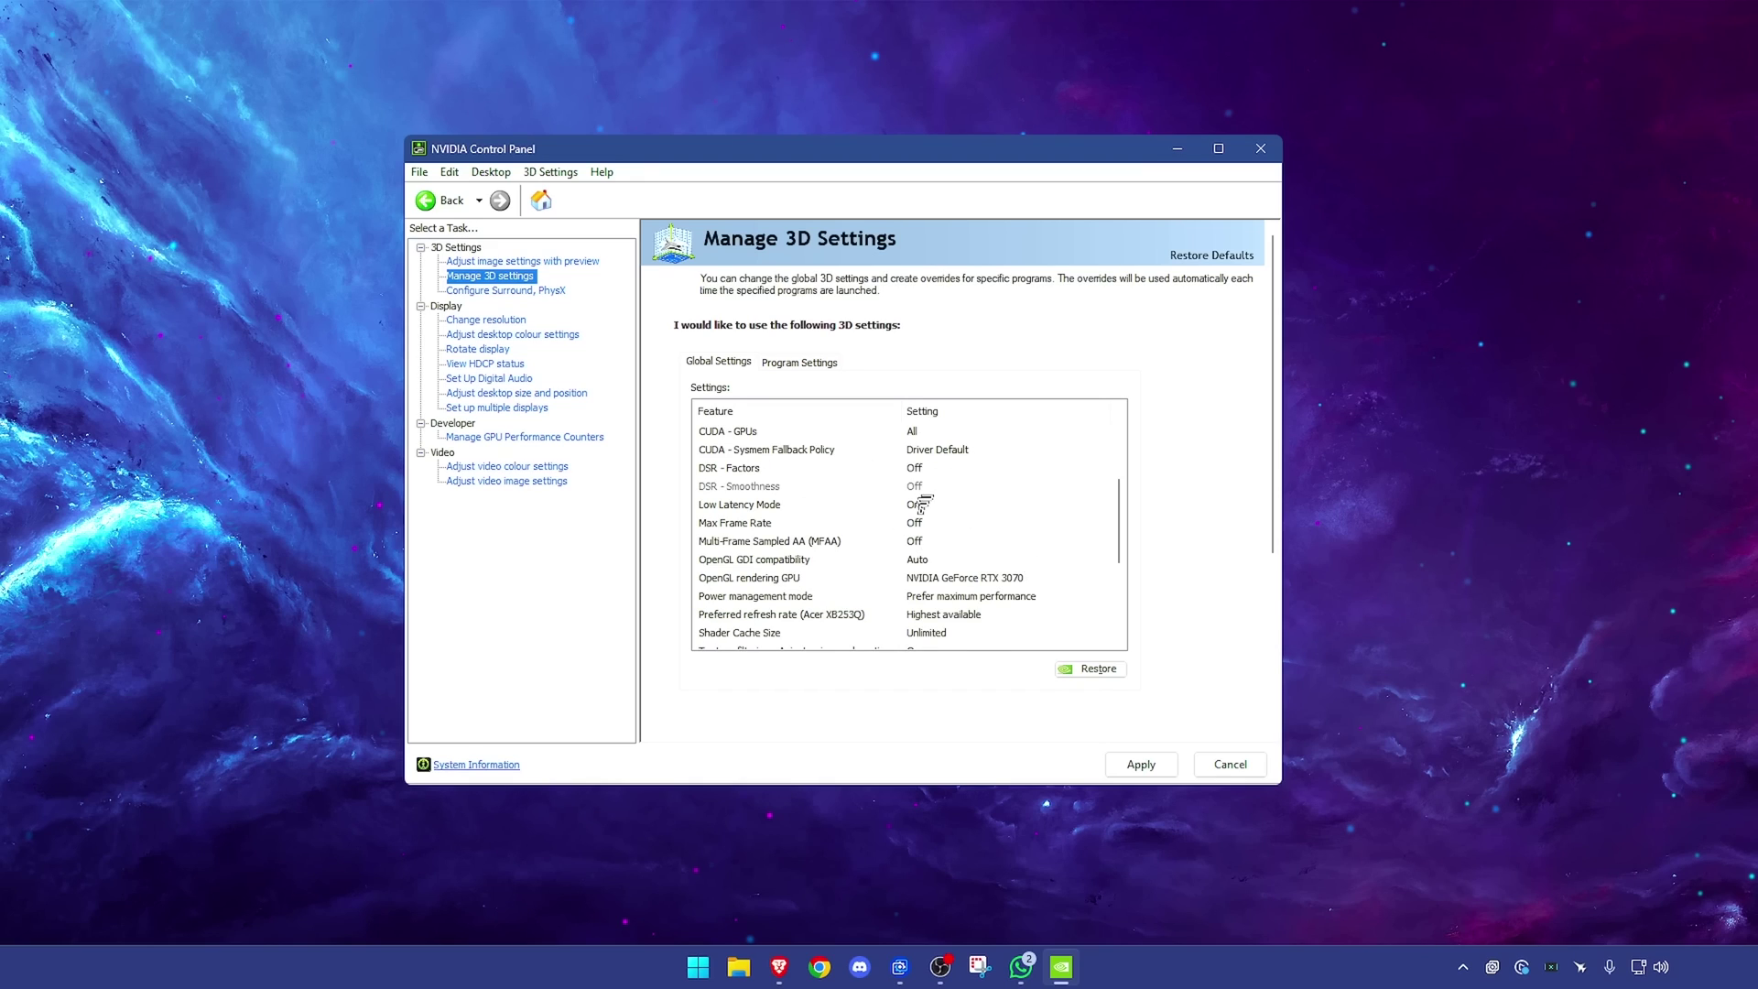
left_click(921, 504)
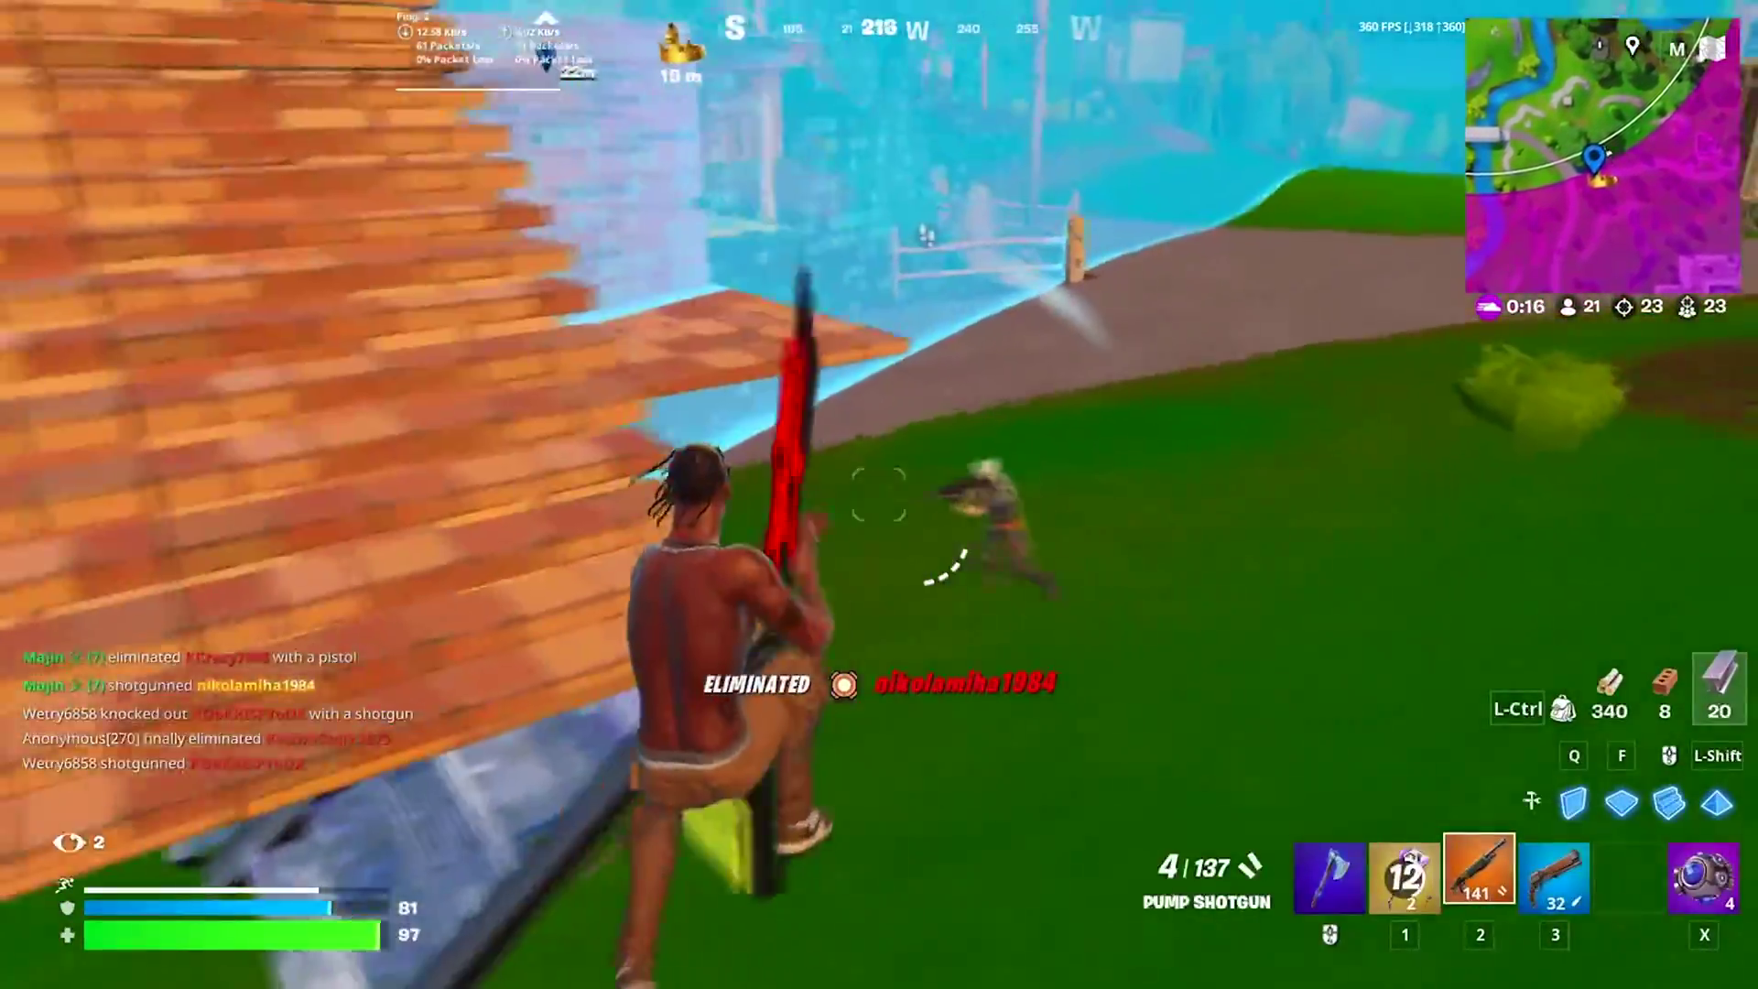
- Knock down and finish the enemy, switching between Mammoth Pistol and Pump Shotgun and reloading
left_click(879, 494)
key("3")
key("r")
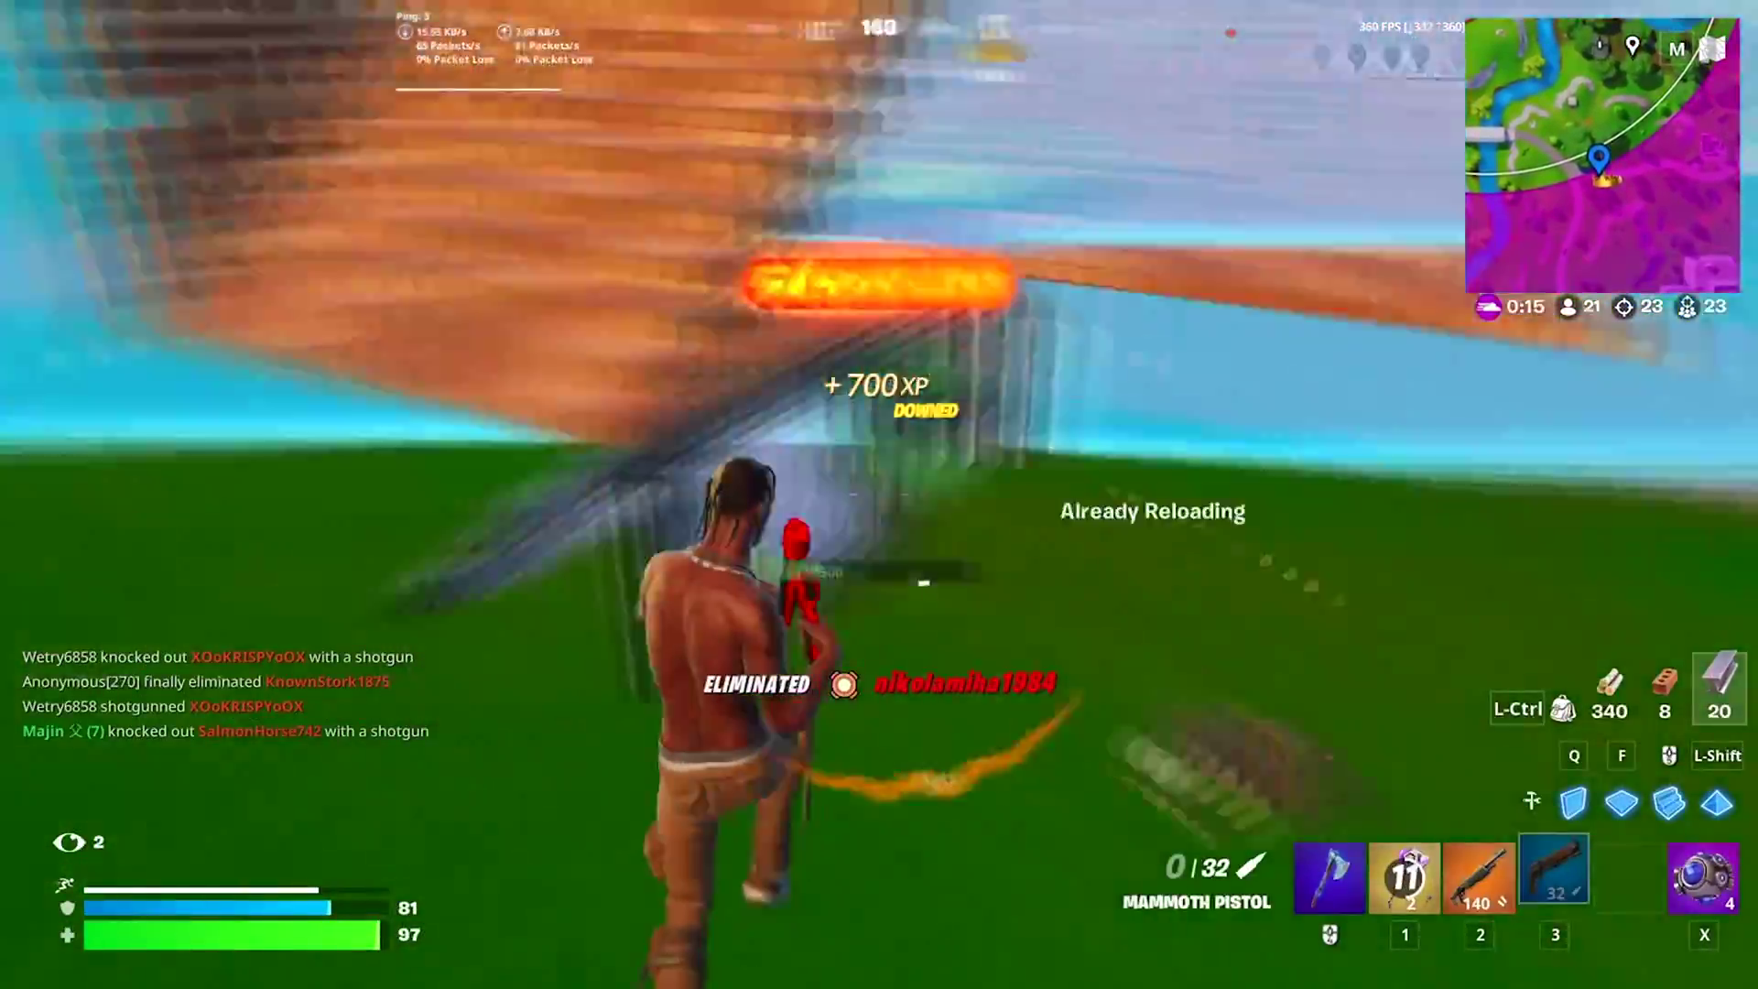
key("r")
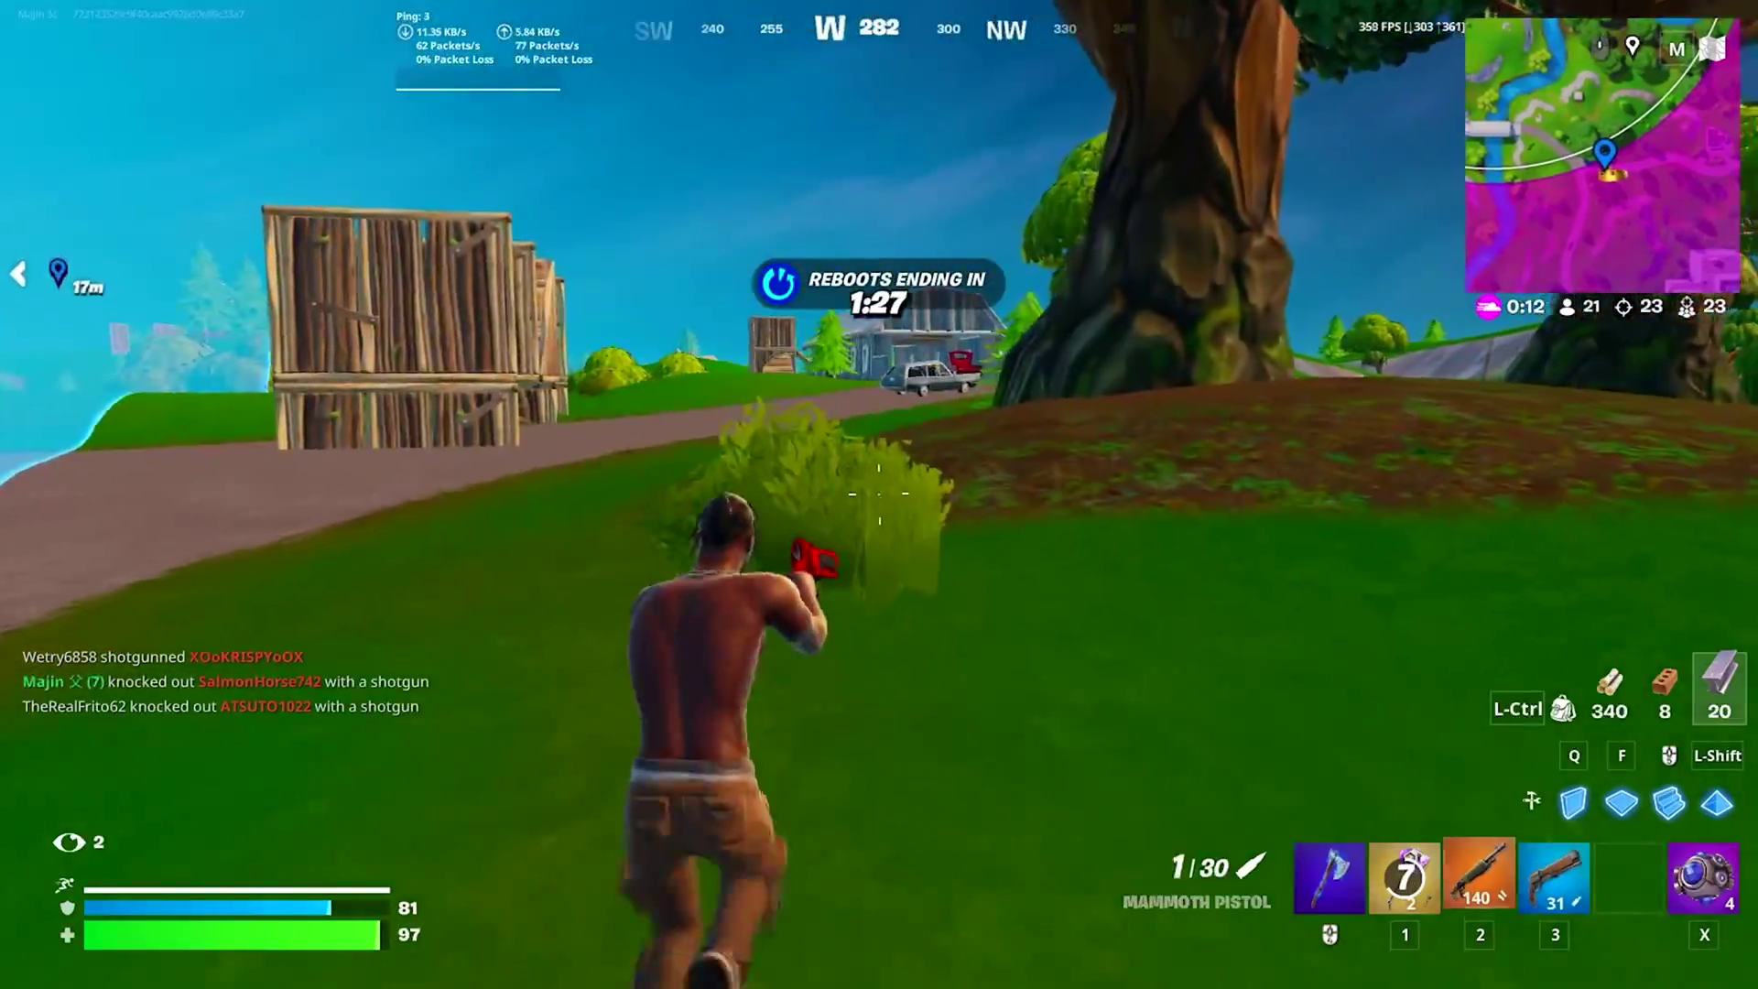
key("2")
left_click(879, 494)
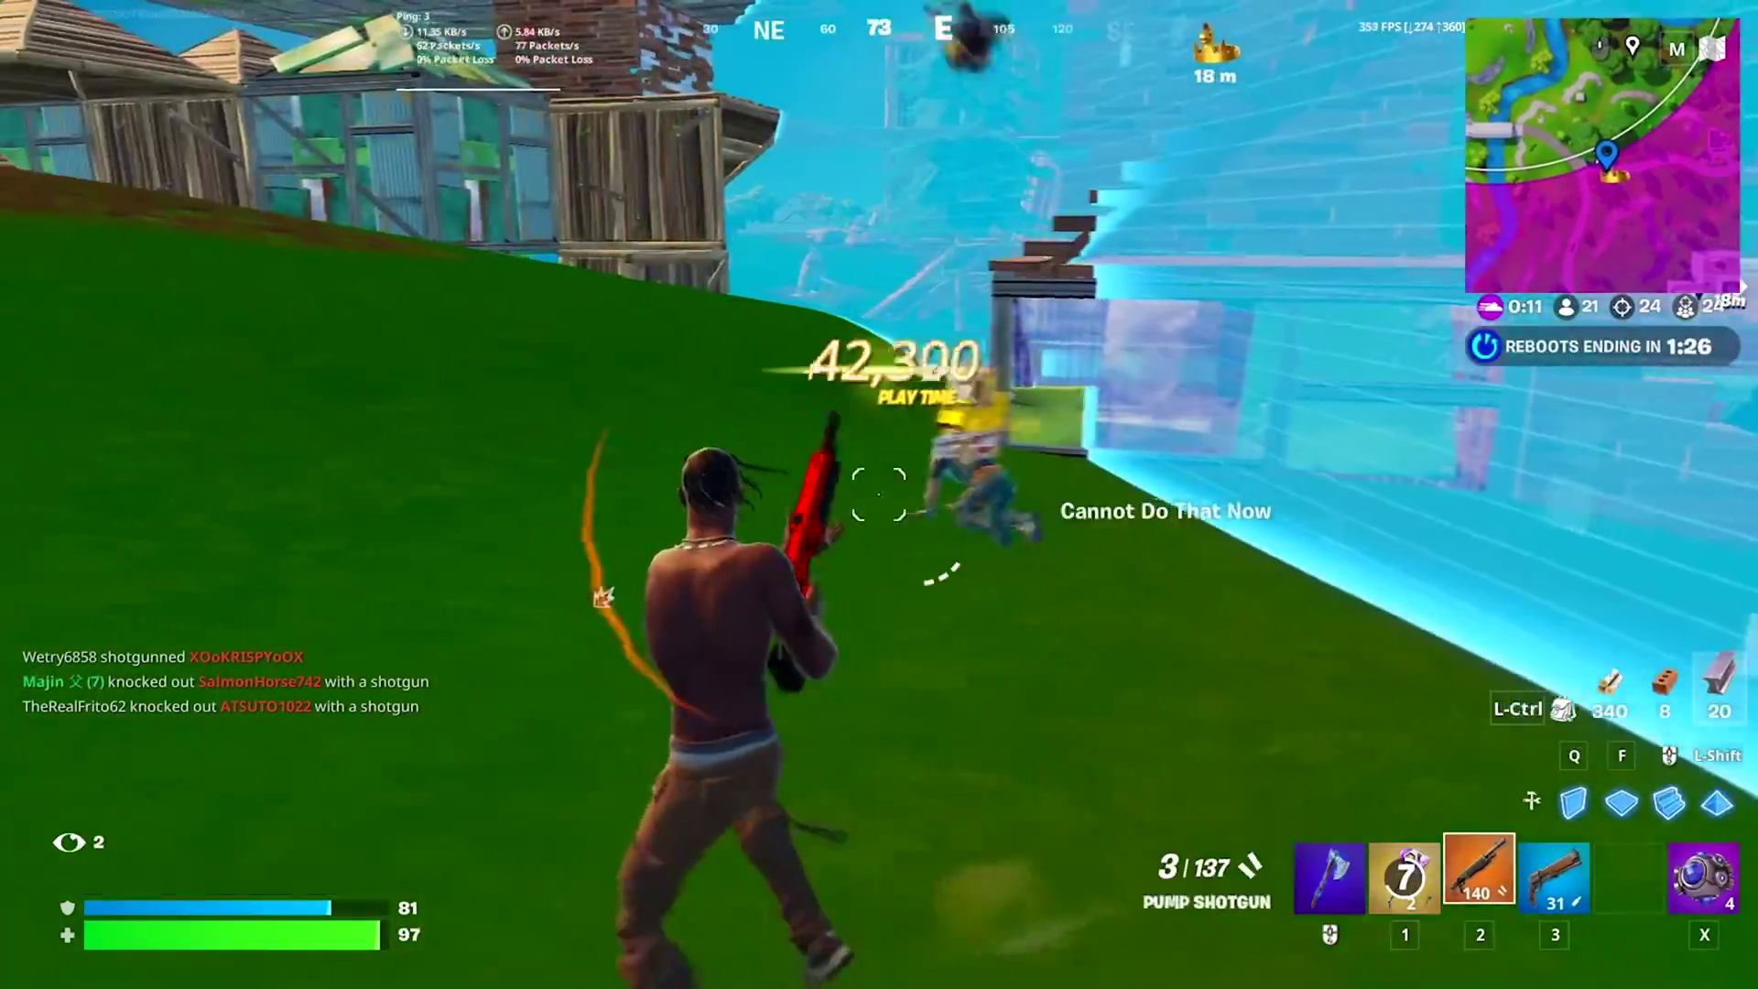
key("r")
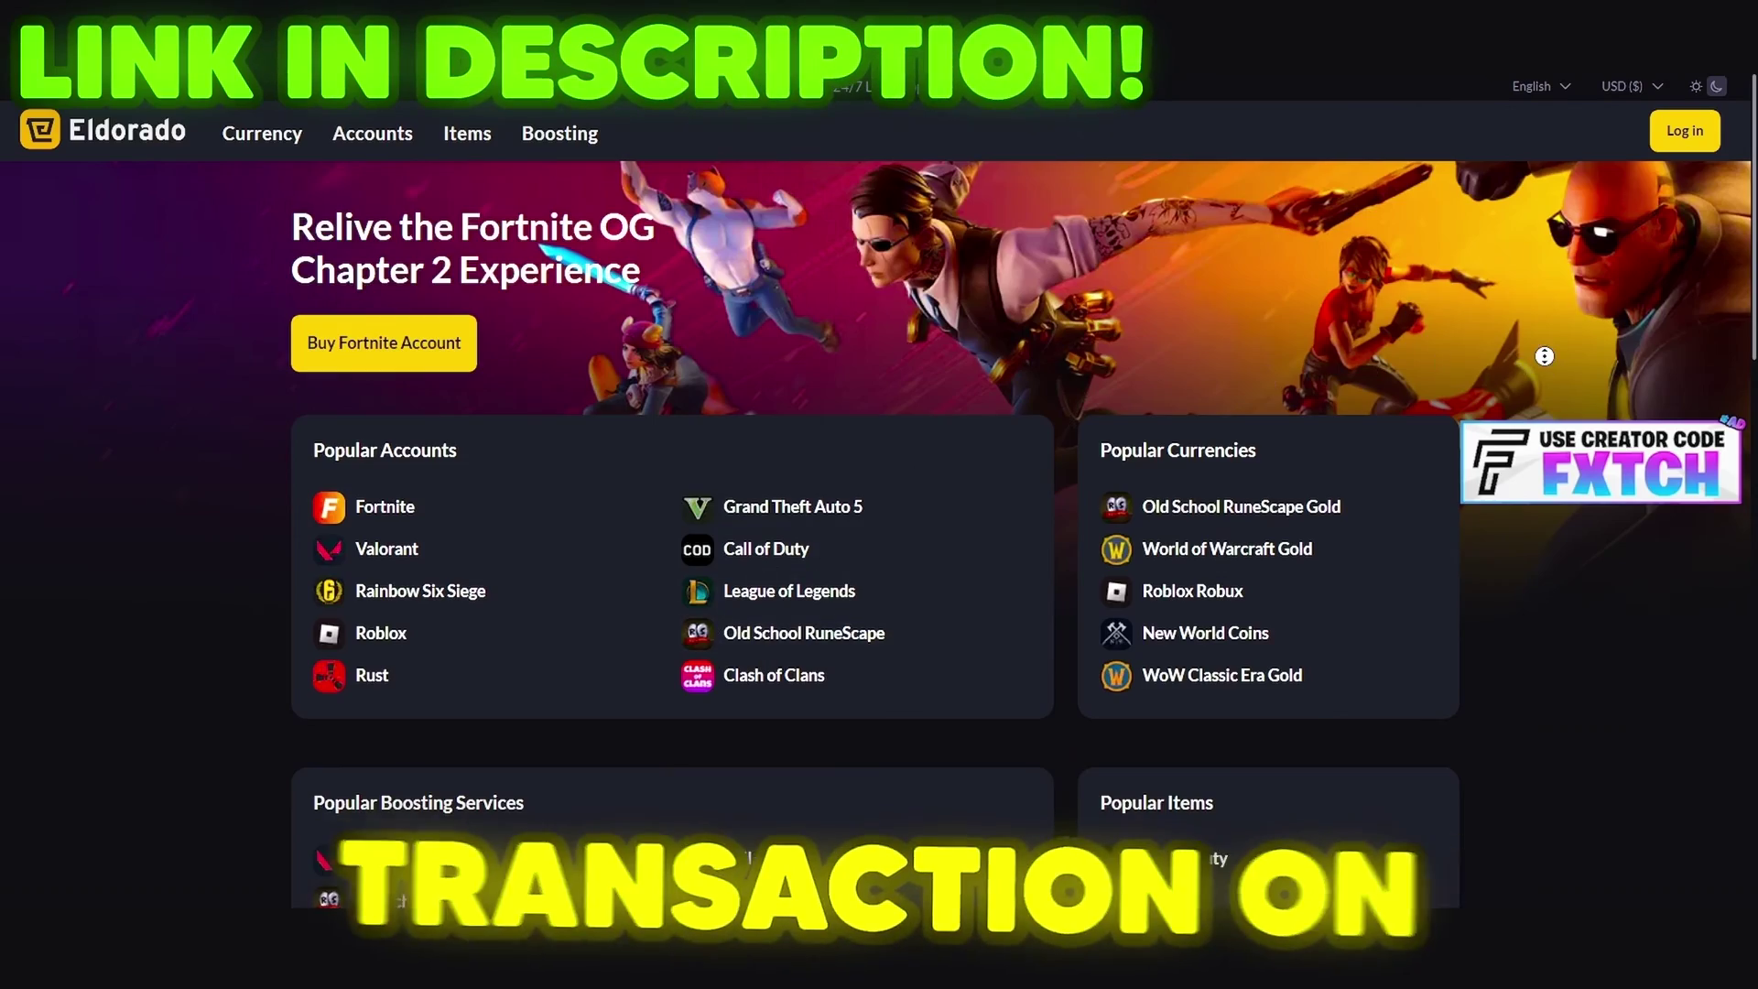
- Open the Roblox Robux offer from Eldorado.gg's Popular Currencies
scroll(431, 597, "down", 2)
scroll(1566, 417, "down", 7)
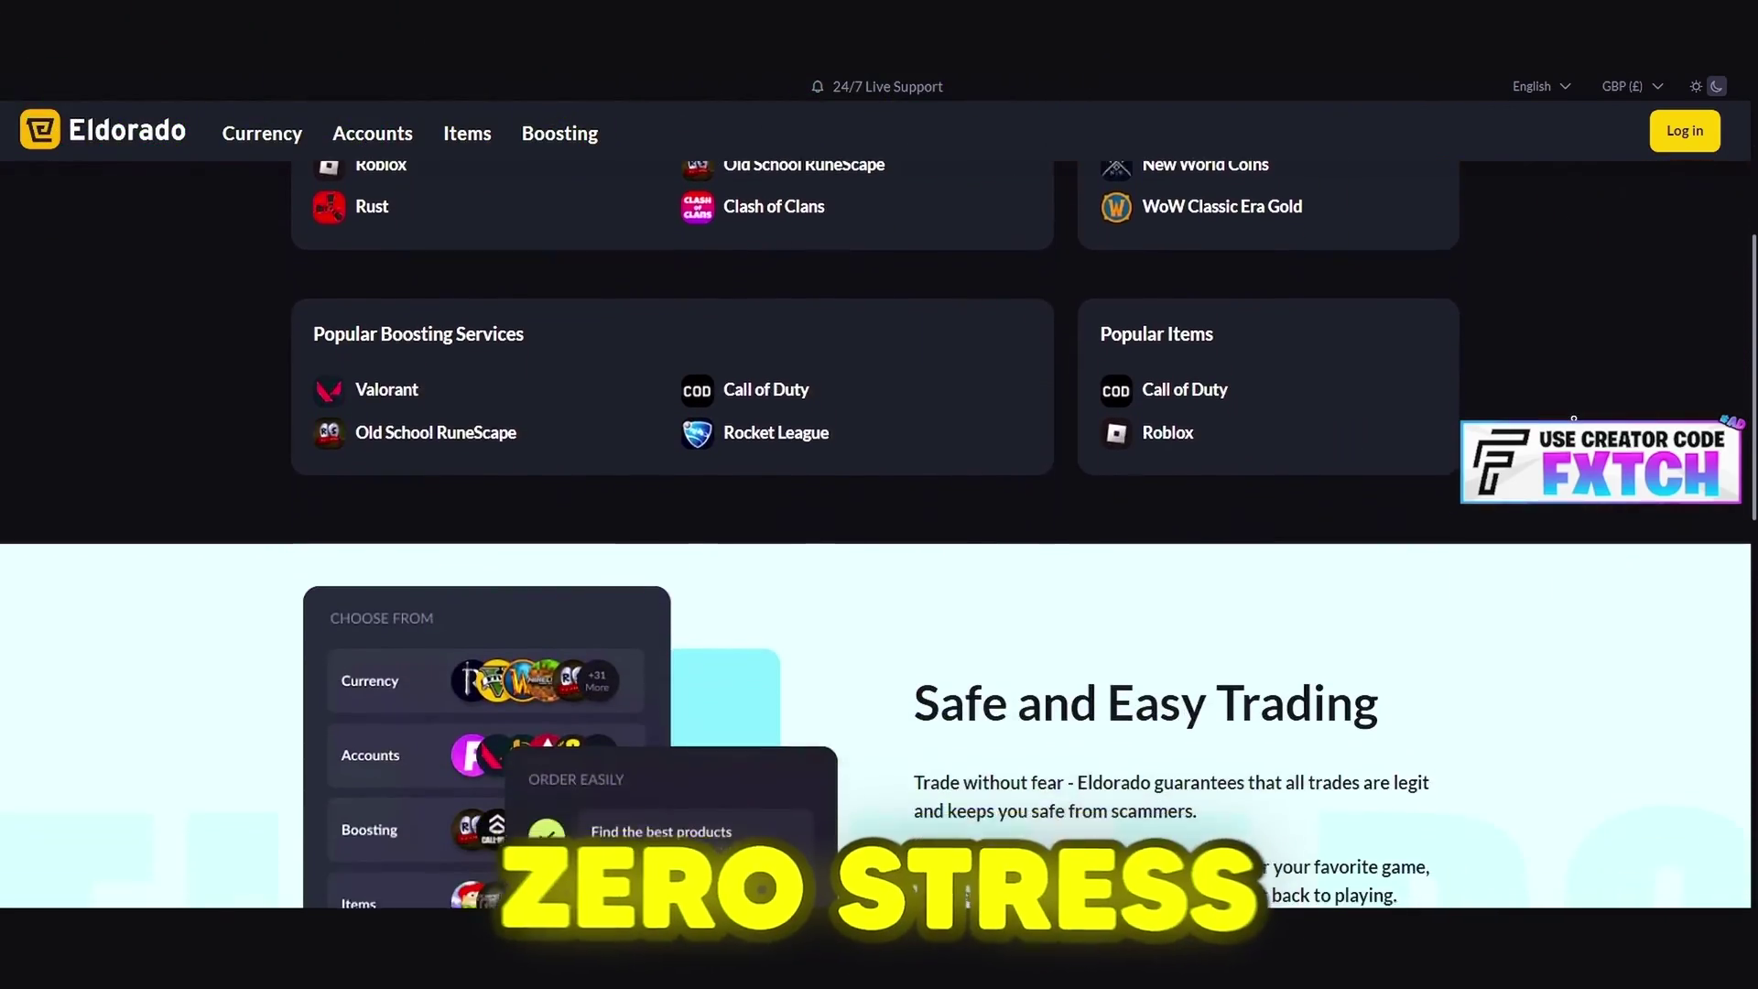
scroll(1573, 418, "down", 6)
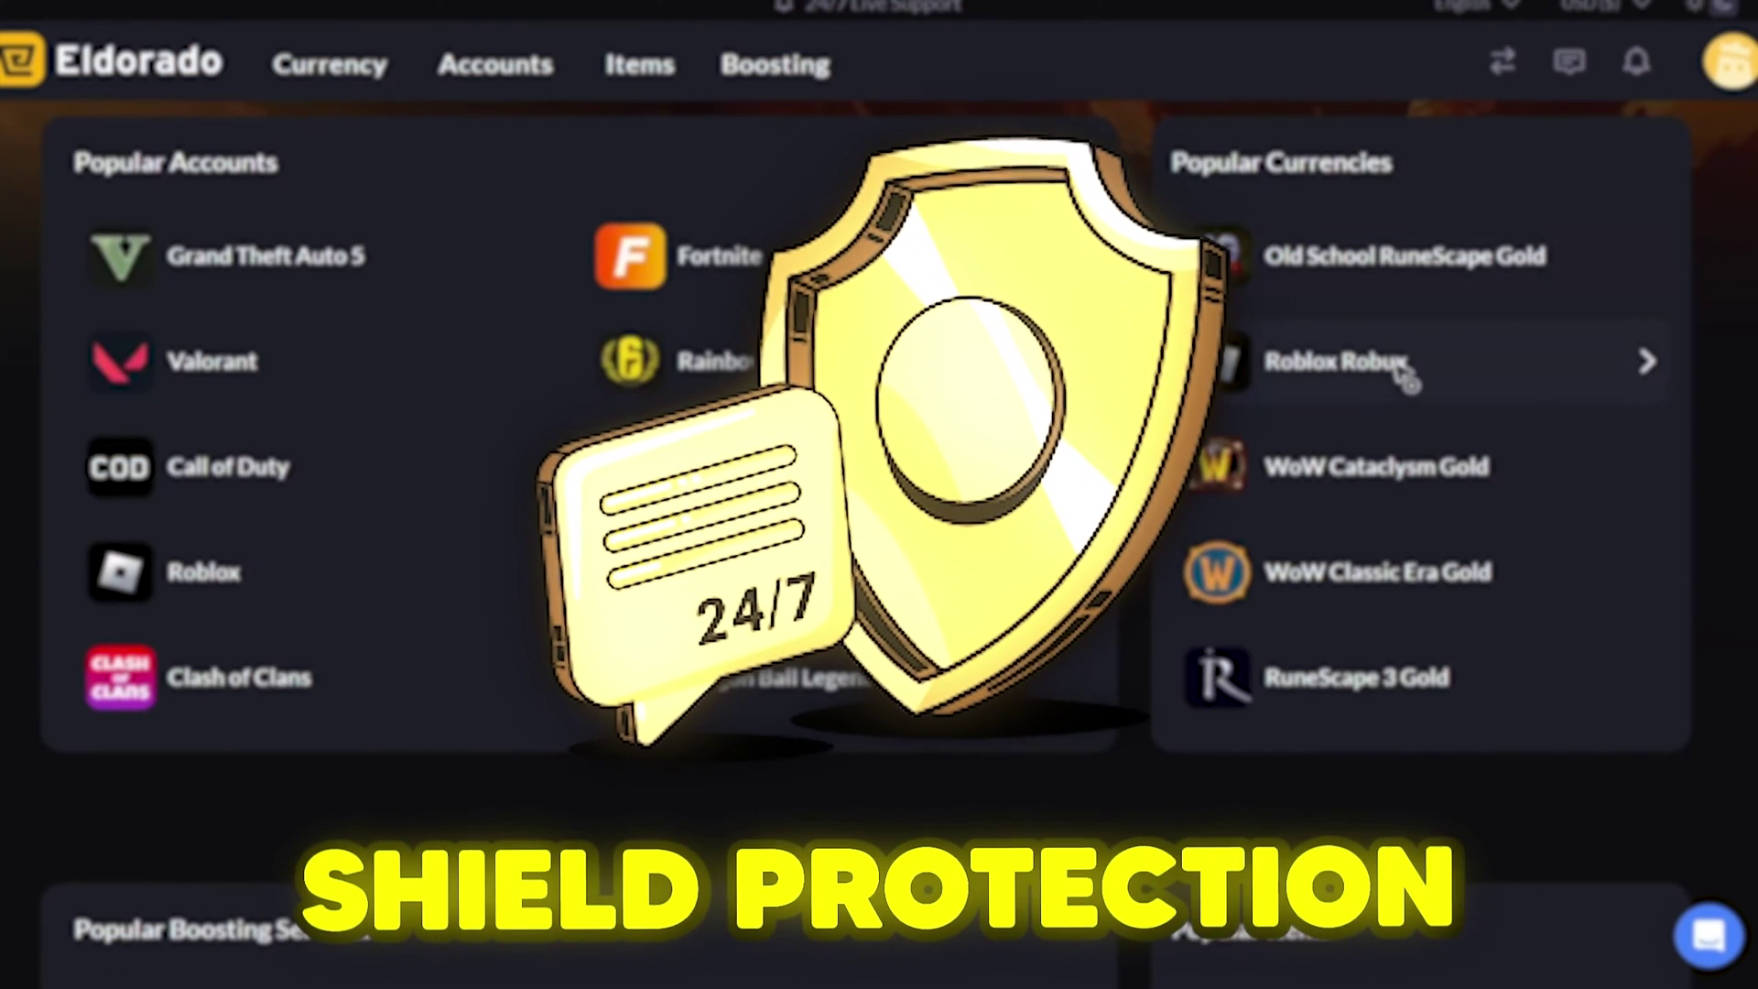
left_click(1364, 379)
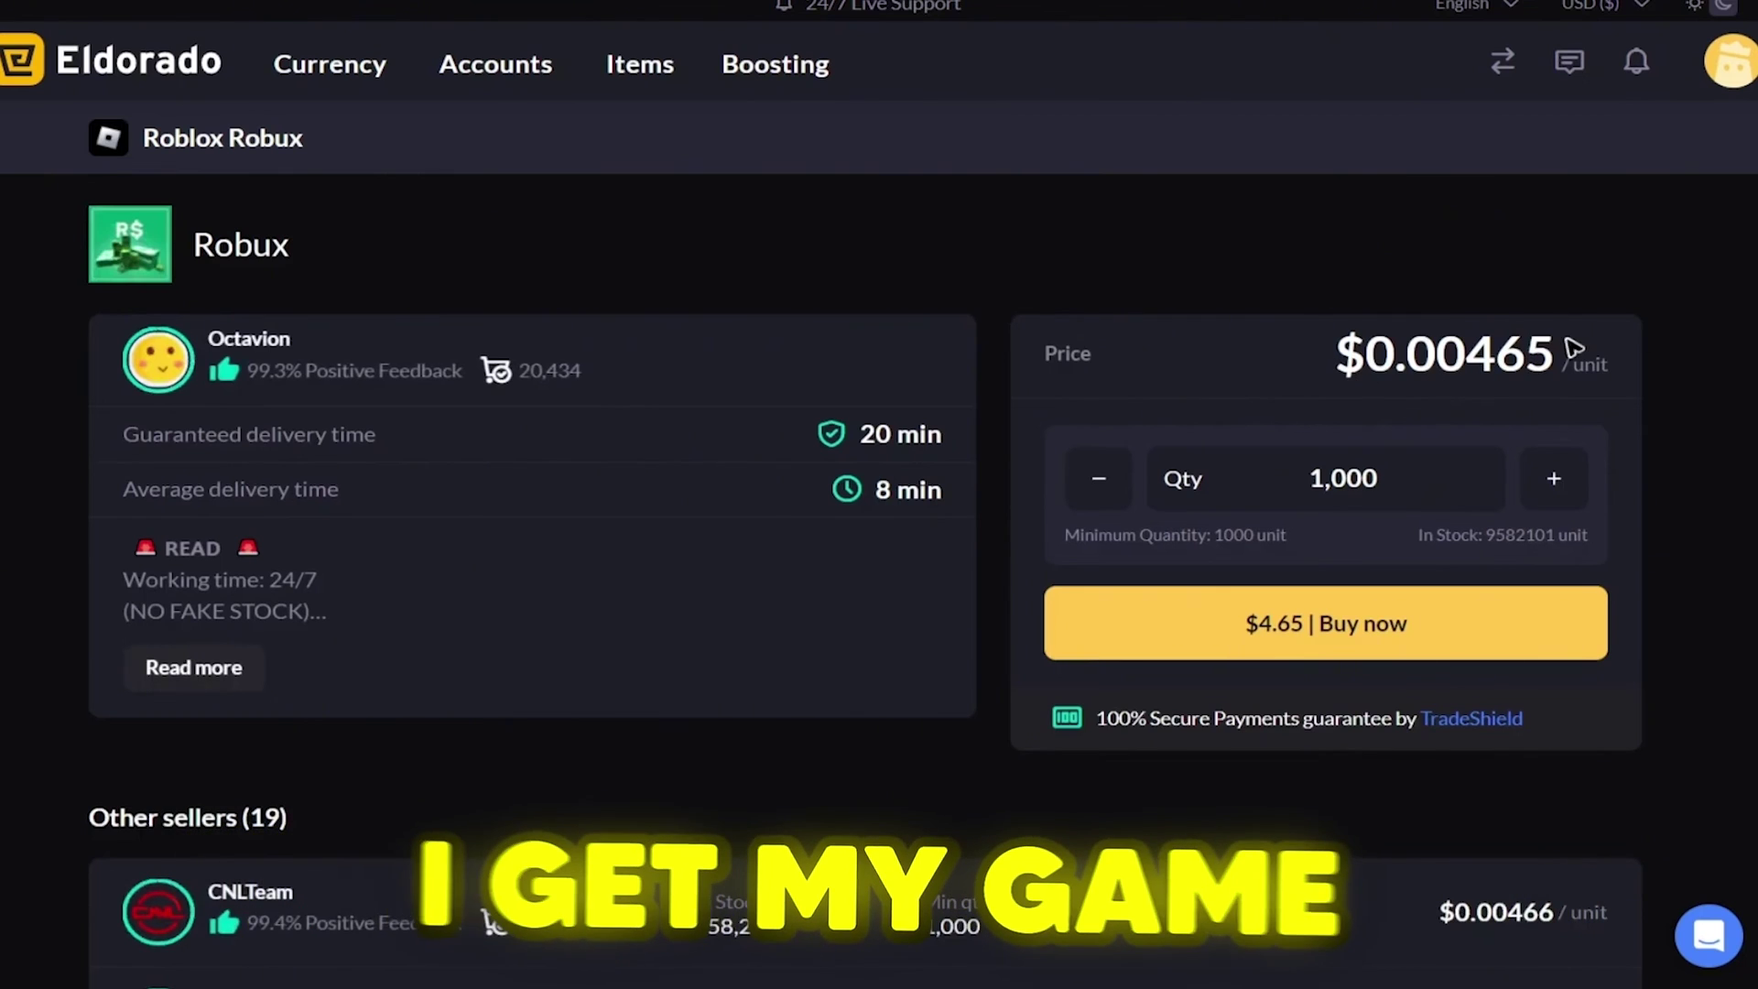
- Set the Robux order quantity to 5000, bringing the price to $23.25
scroll(1495, 408, "down", 8)
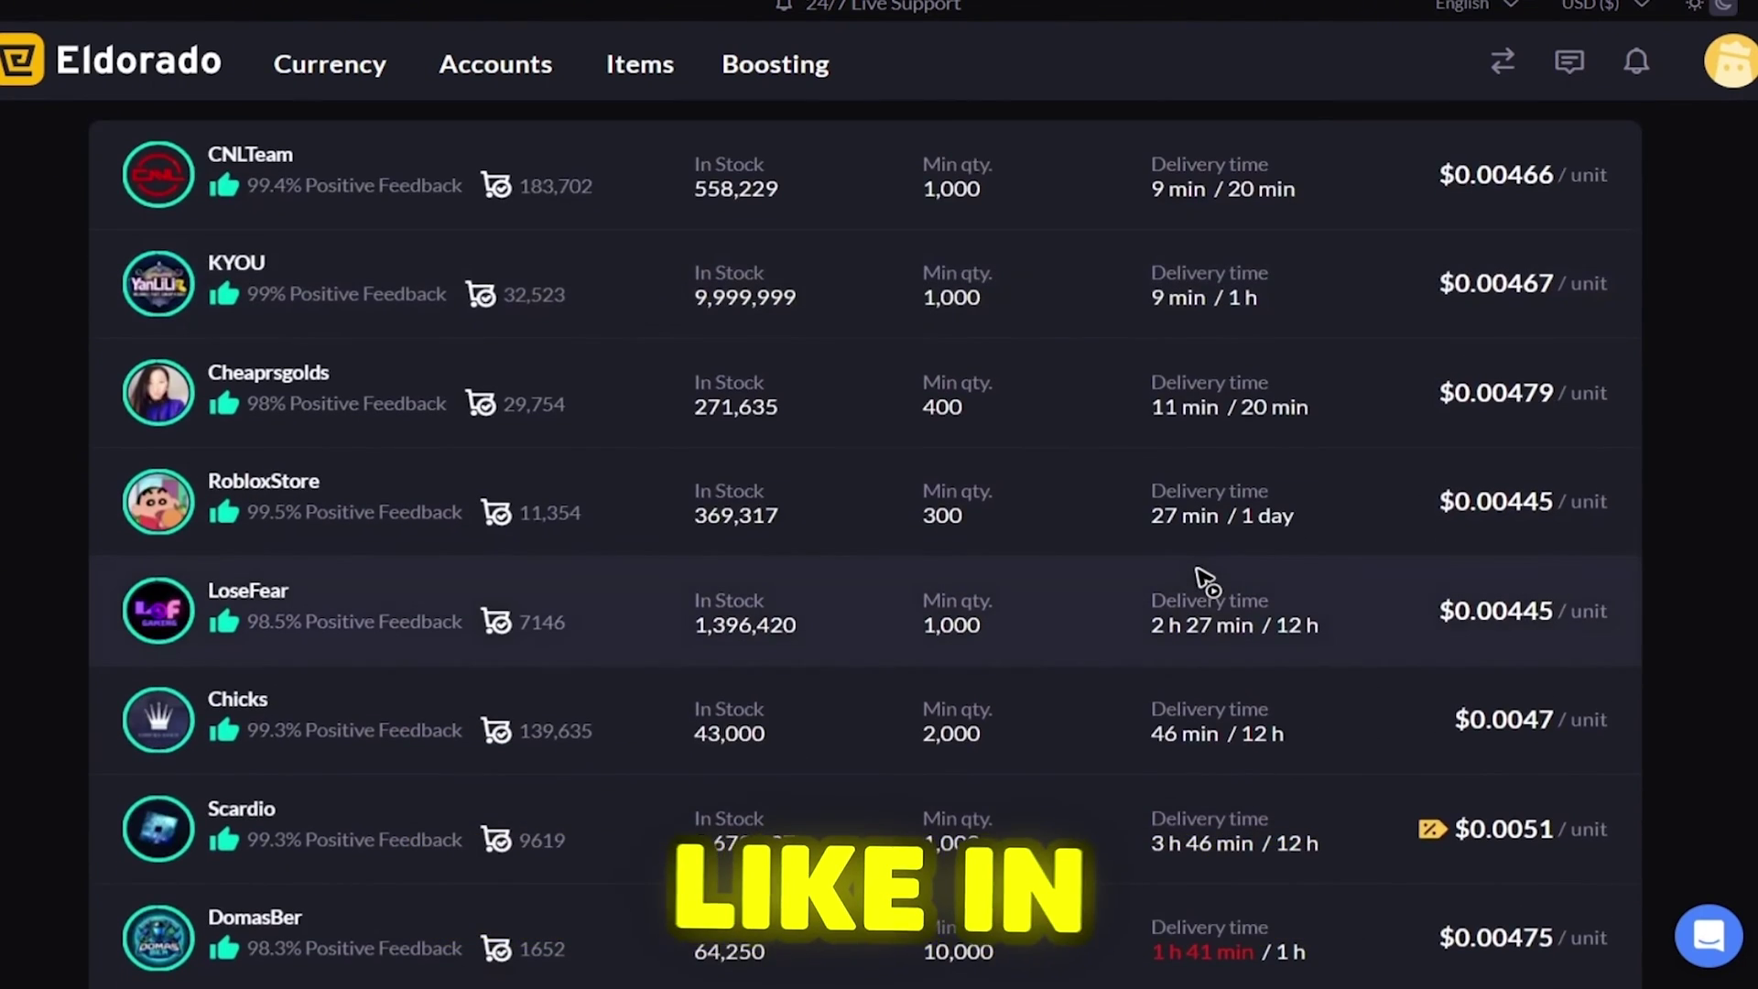
scroll(1205, 578, "up", 8)
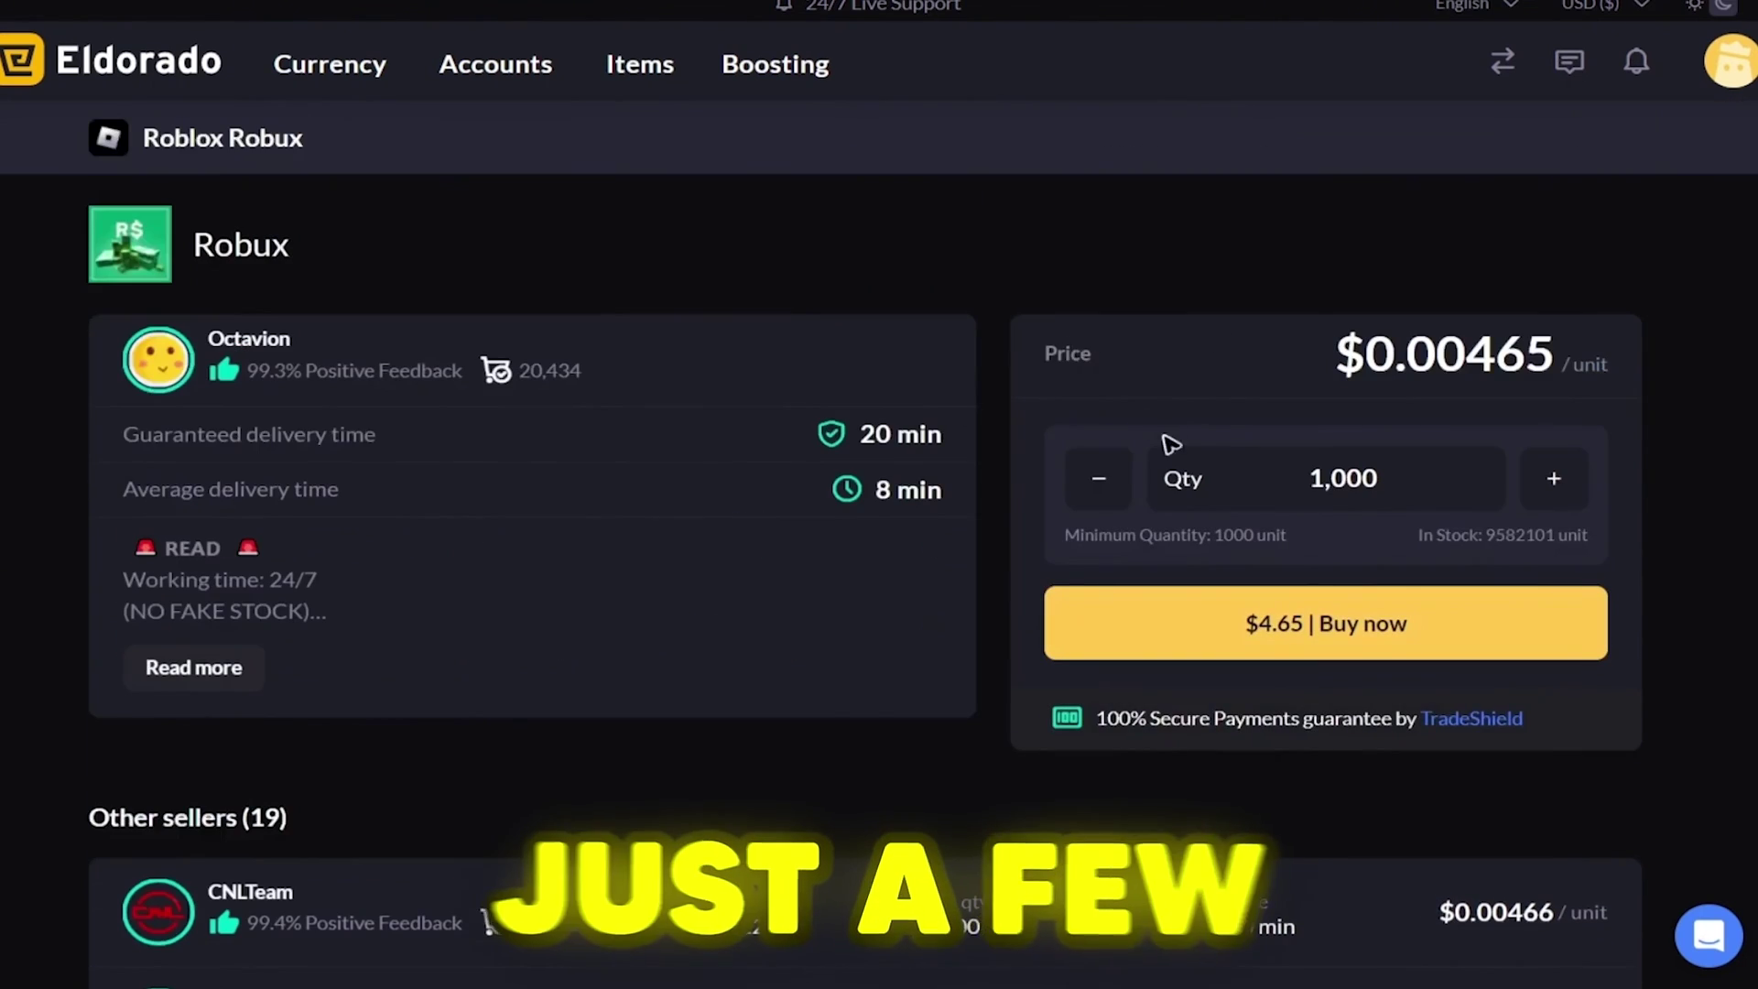
left_click(1561, 482)
left_click(1561, 483)
left_click(1561, 482)
left_click(1560, 482)
left_click(1561, 482)
left_click(1561, 483)
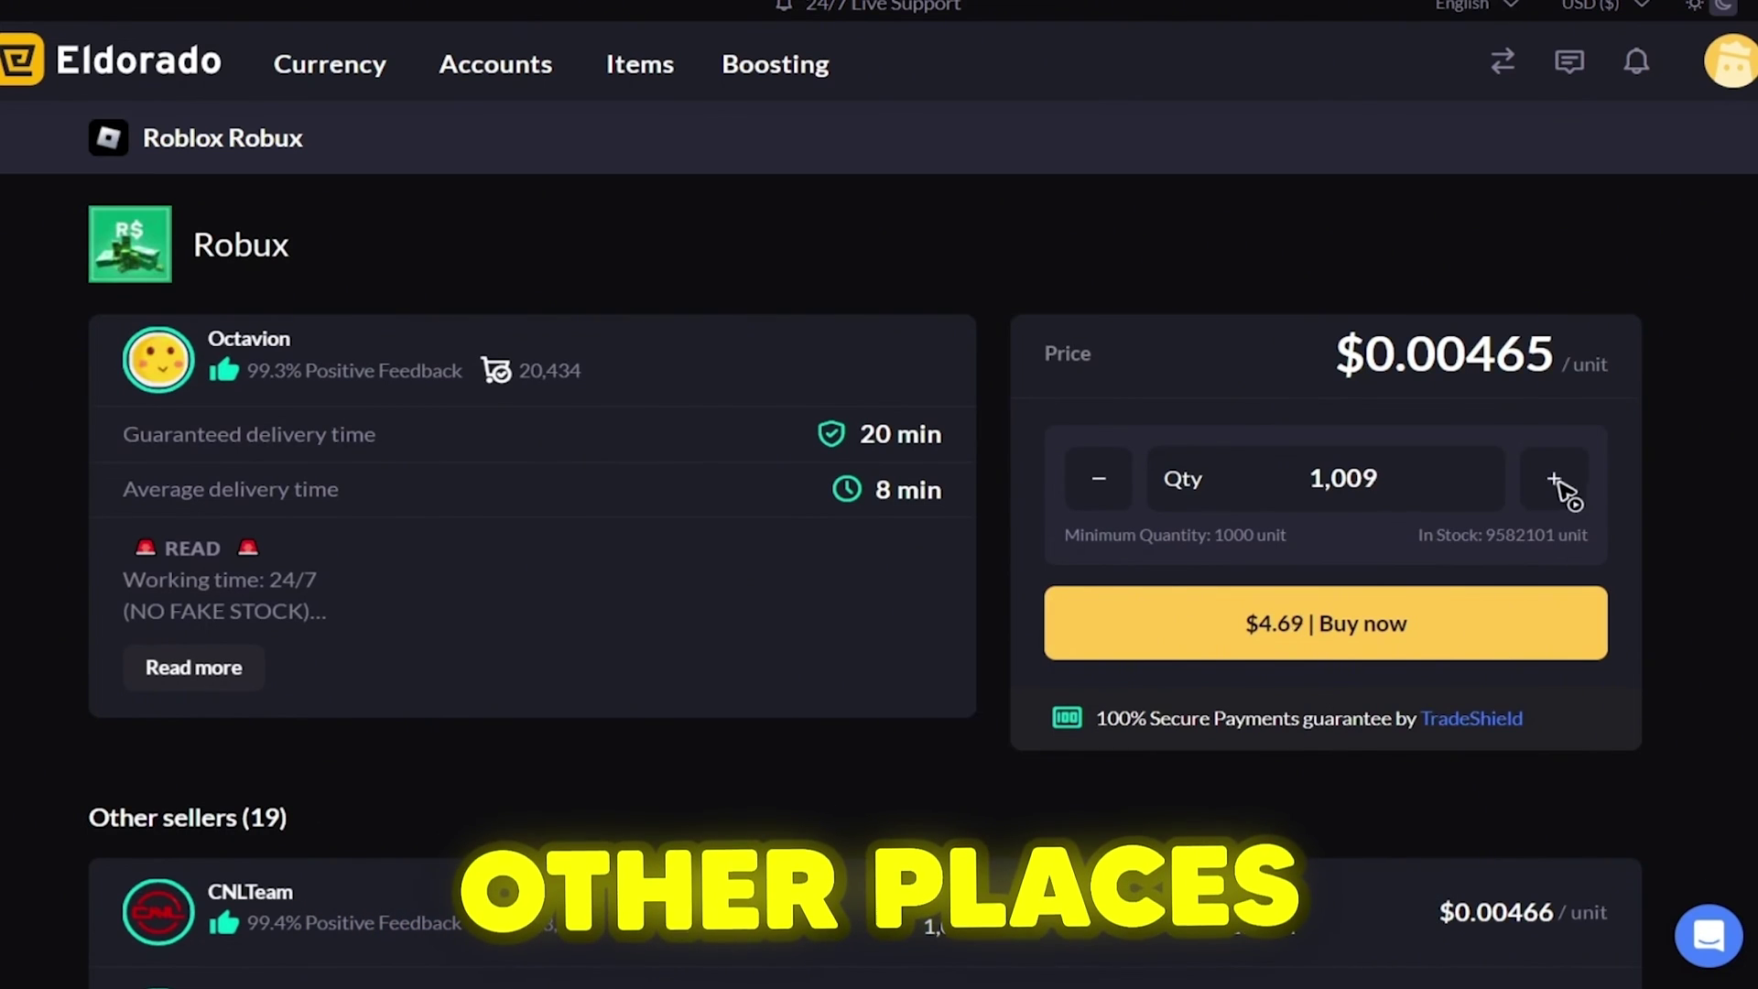
left_click_drag(1386, 478, 1035, 449)
key("BackSpace")
type("5000")
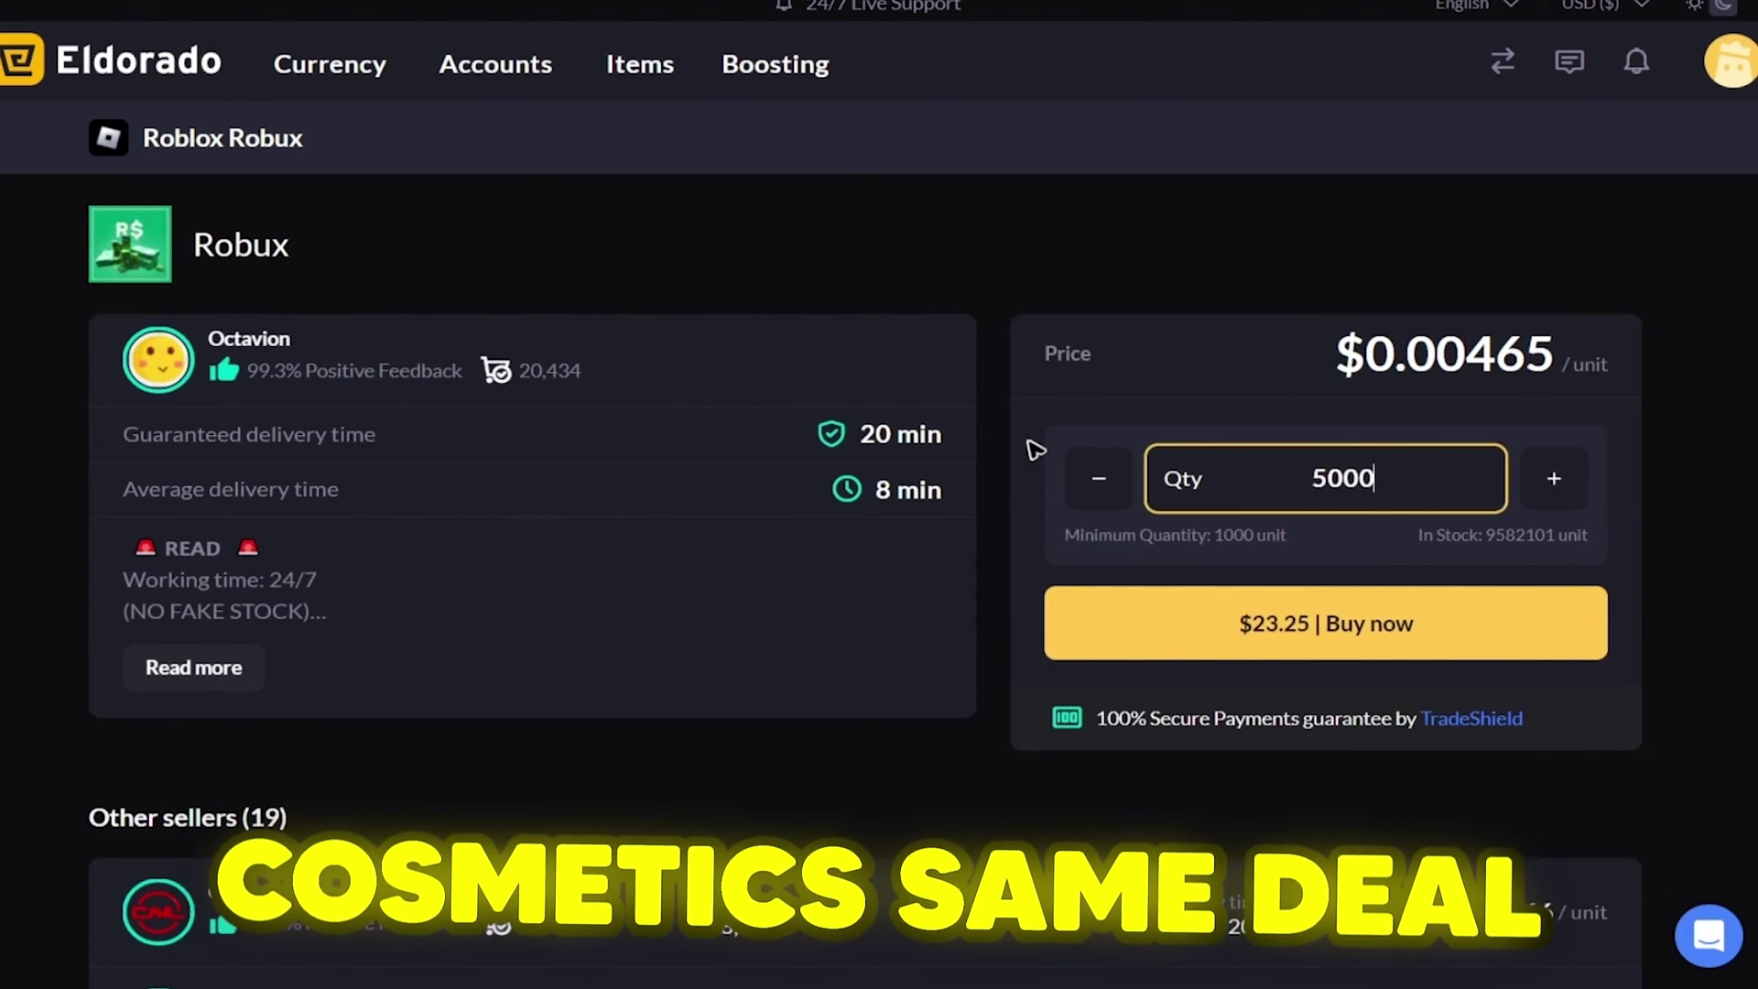
left_click(1266, 627)
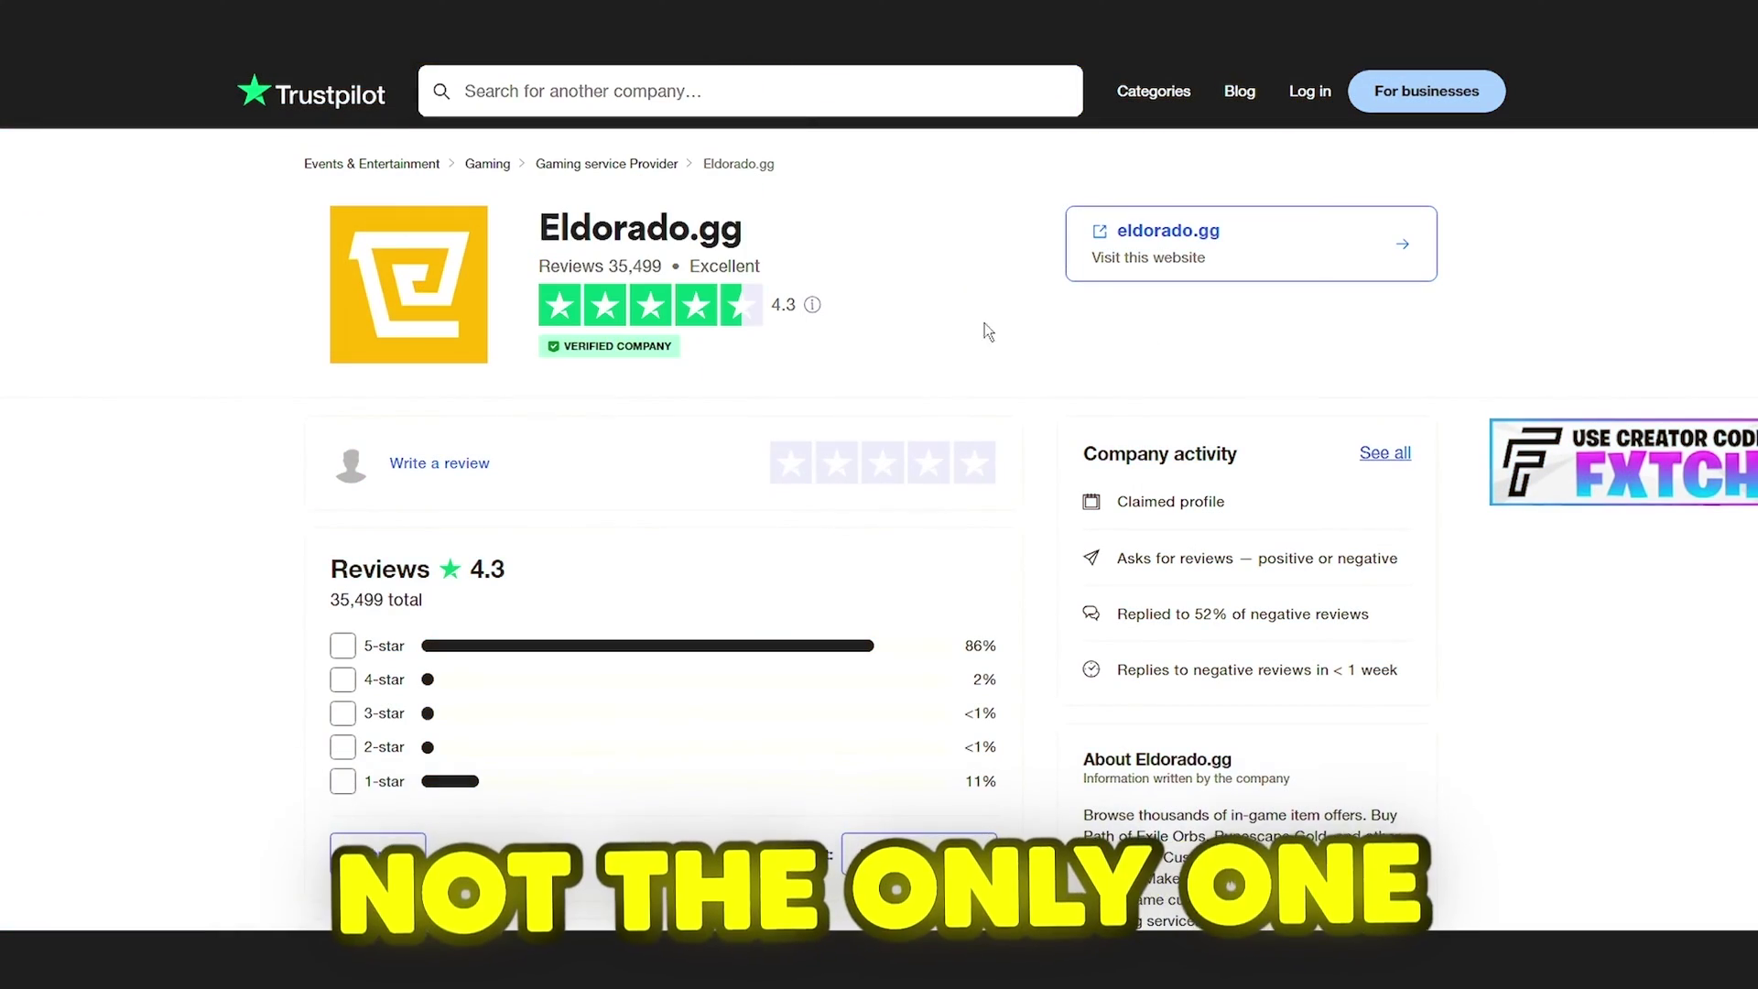
scroll(702, 416, "down", 6)
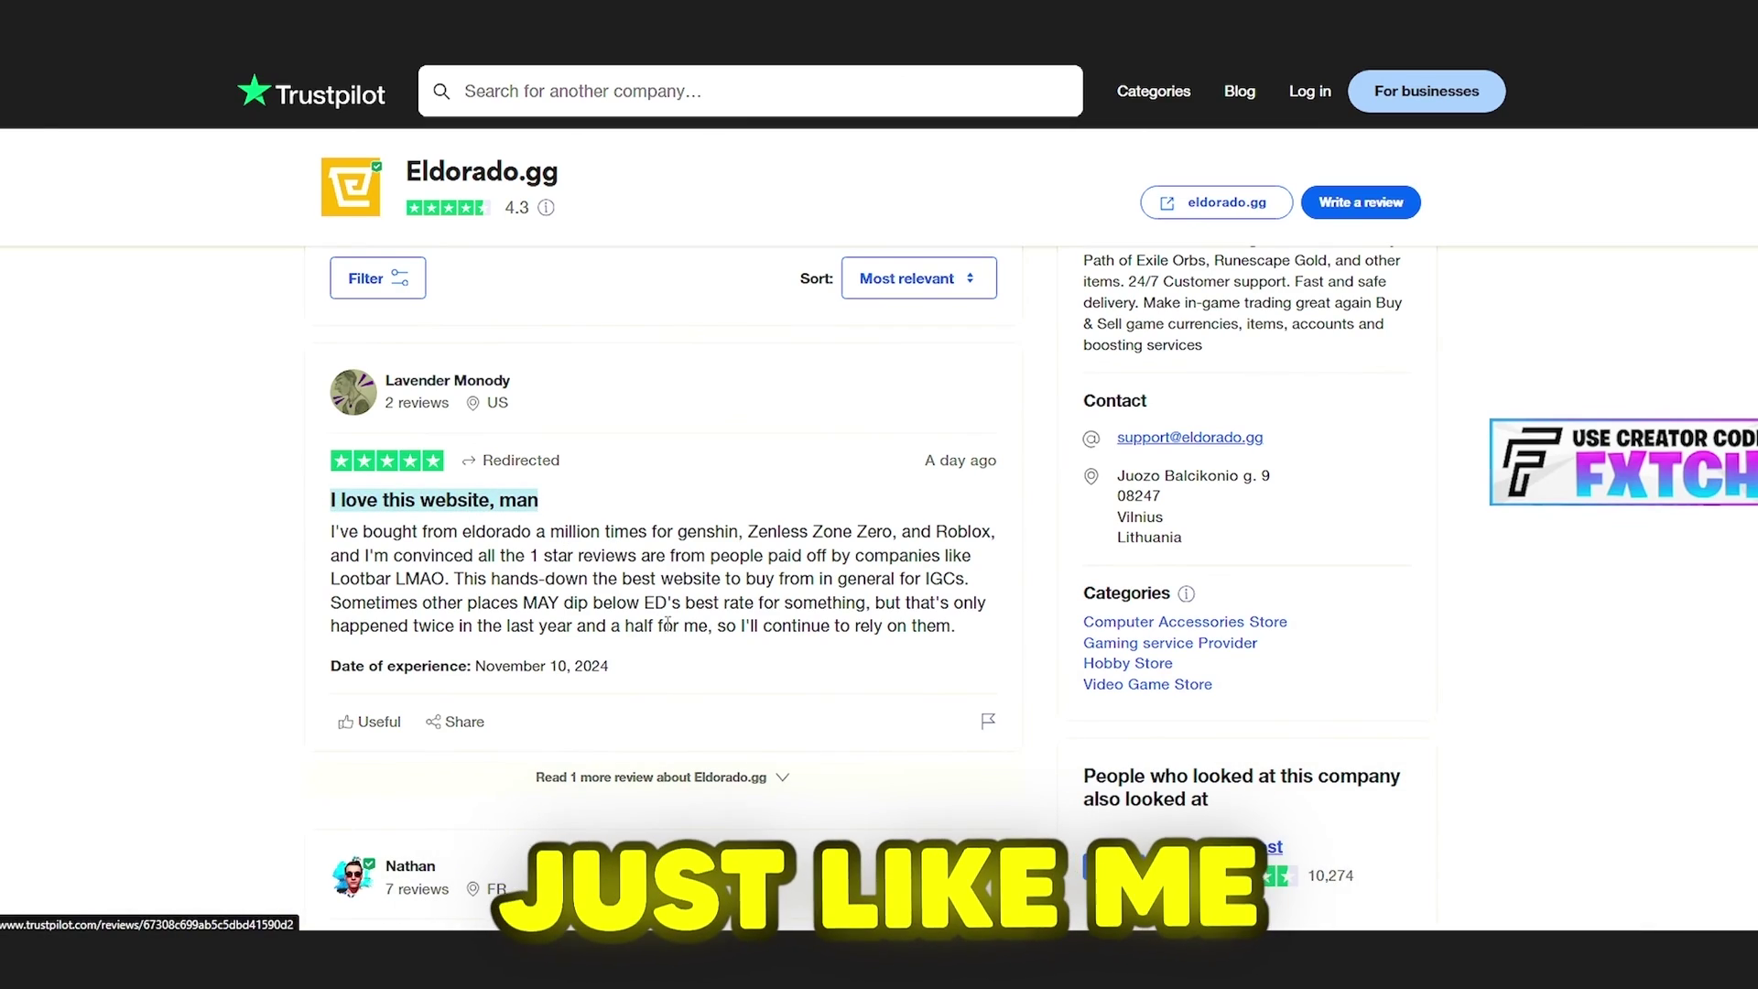
scroll(681, 662, "down", 4)
scroll(723, 651, "down", 1)
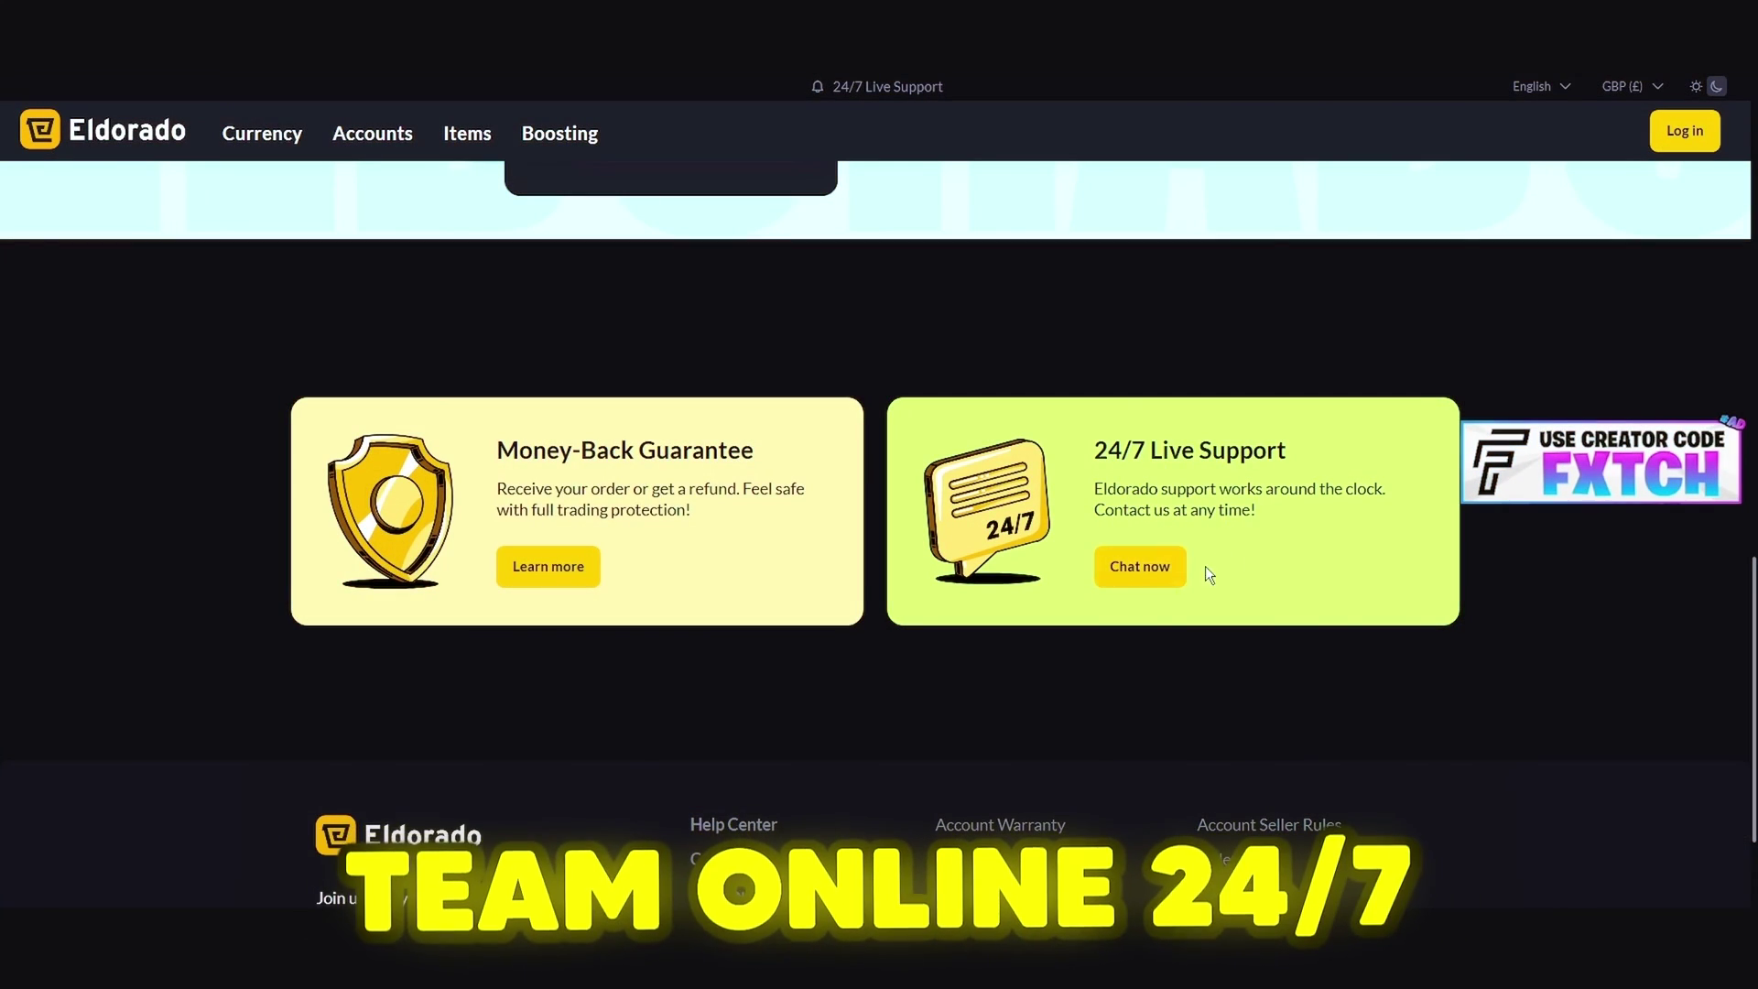
- Start the live support chat and read the Order dispute process help article
left_click(1173, 563)
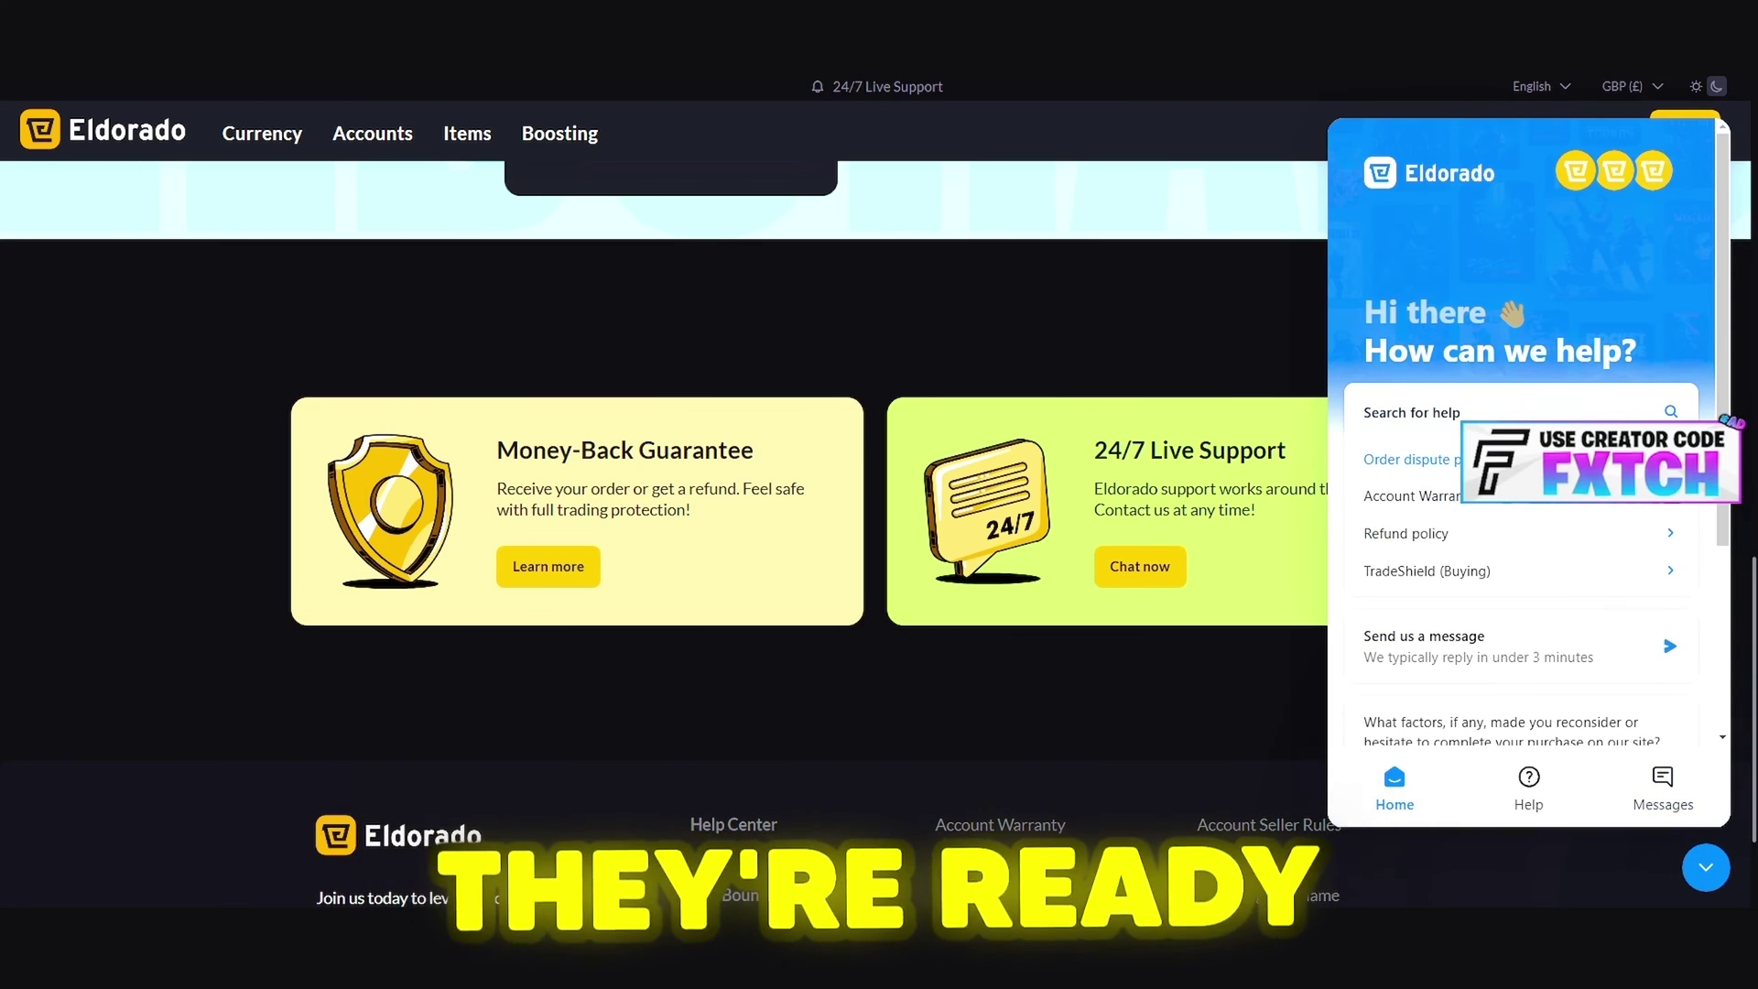
left_click(1473, 460)
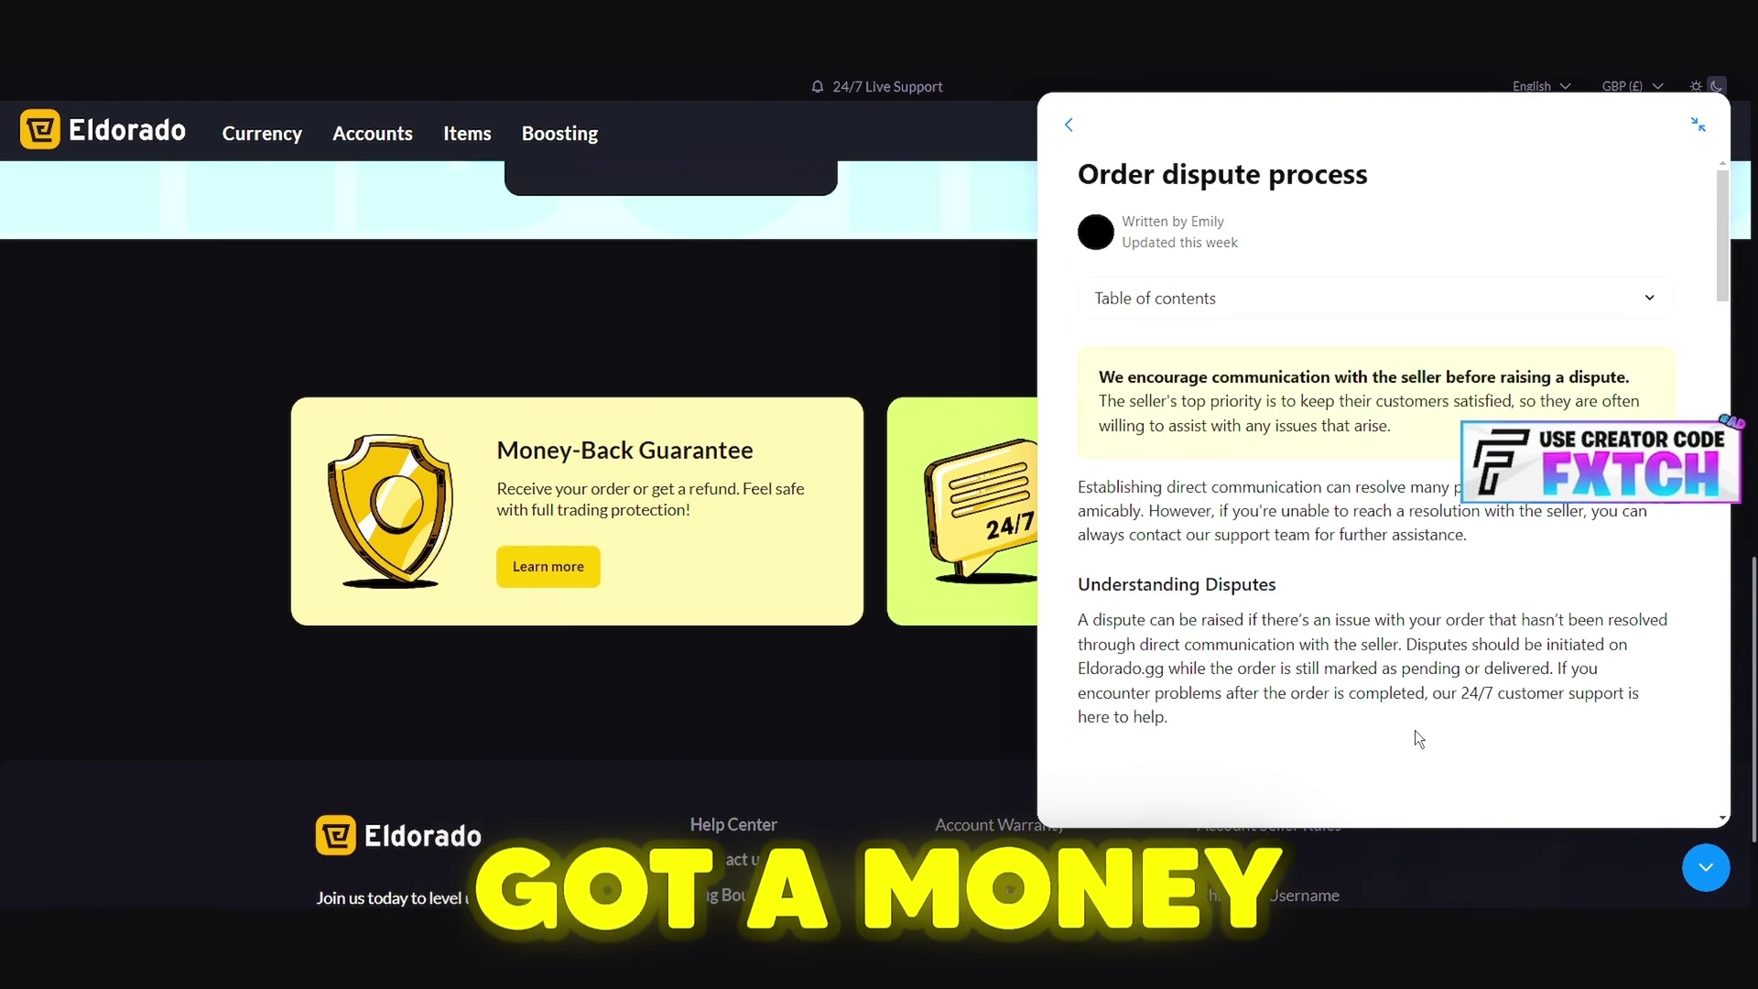
scroll(1358, 729, "down", 12)
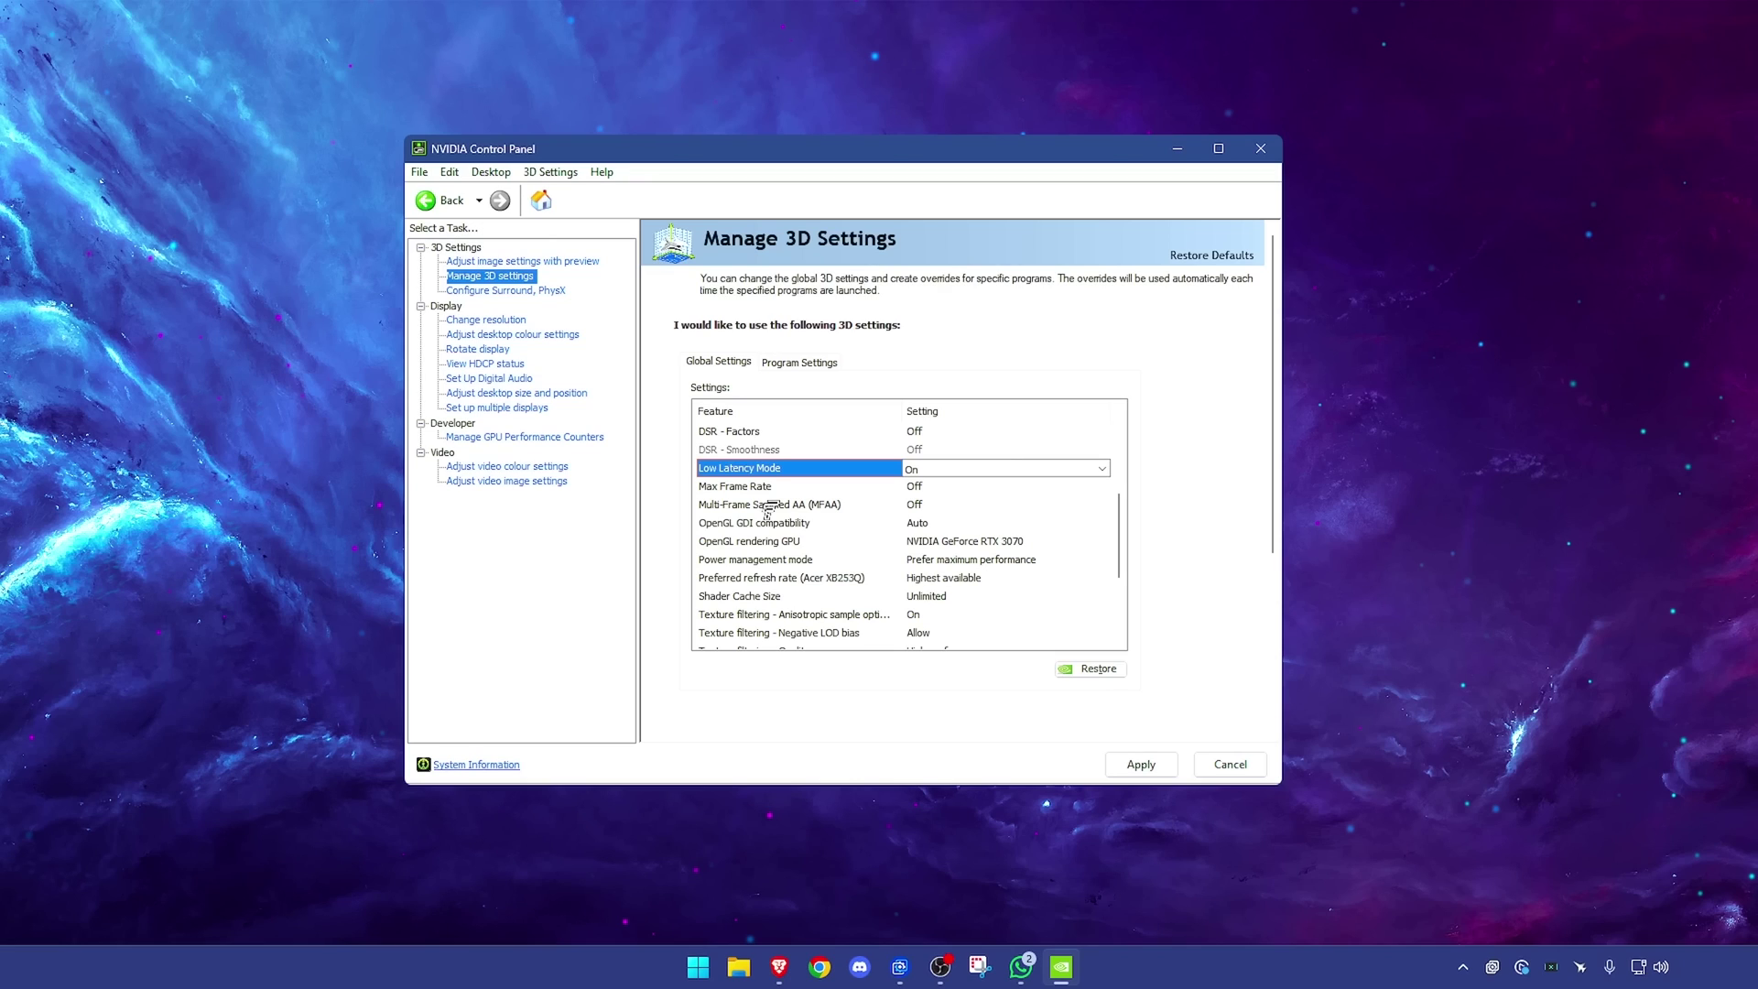
- Keep the OpenGL rendering GPU set to the RTX 3070
scroll(947, 483, "down", 1)
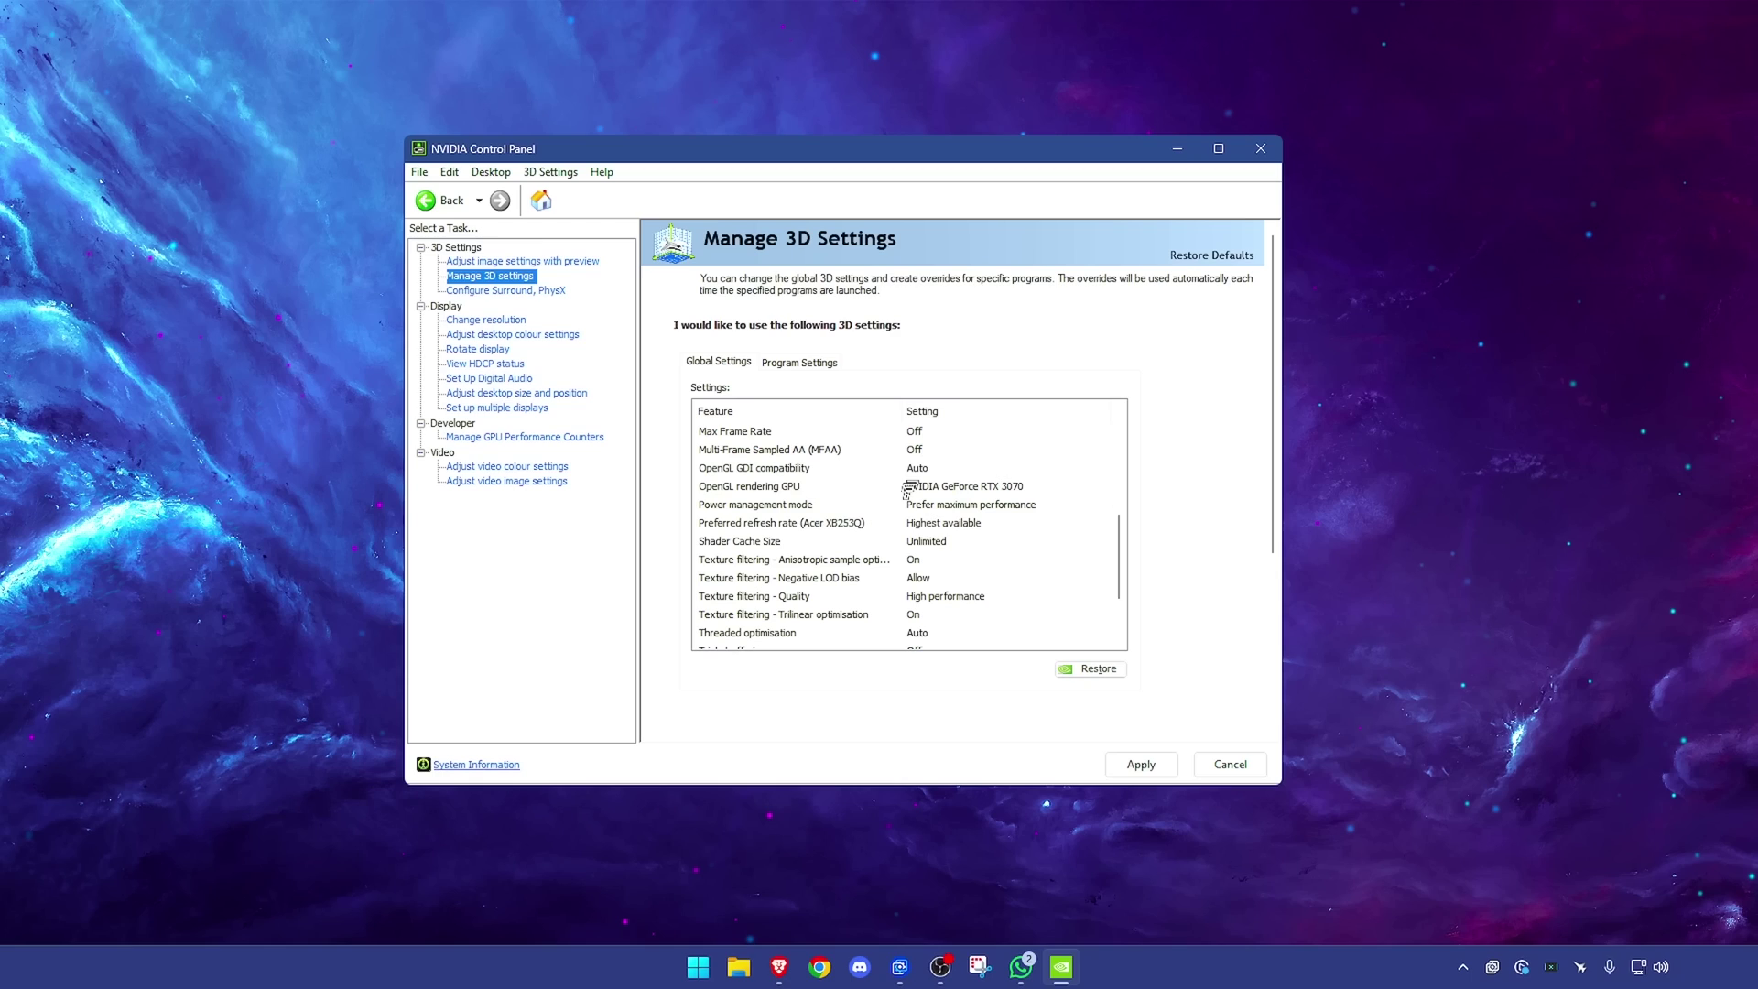
left_click(975, 488)
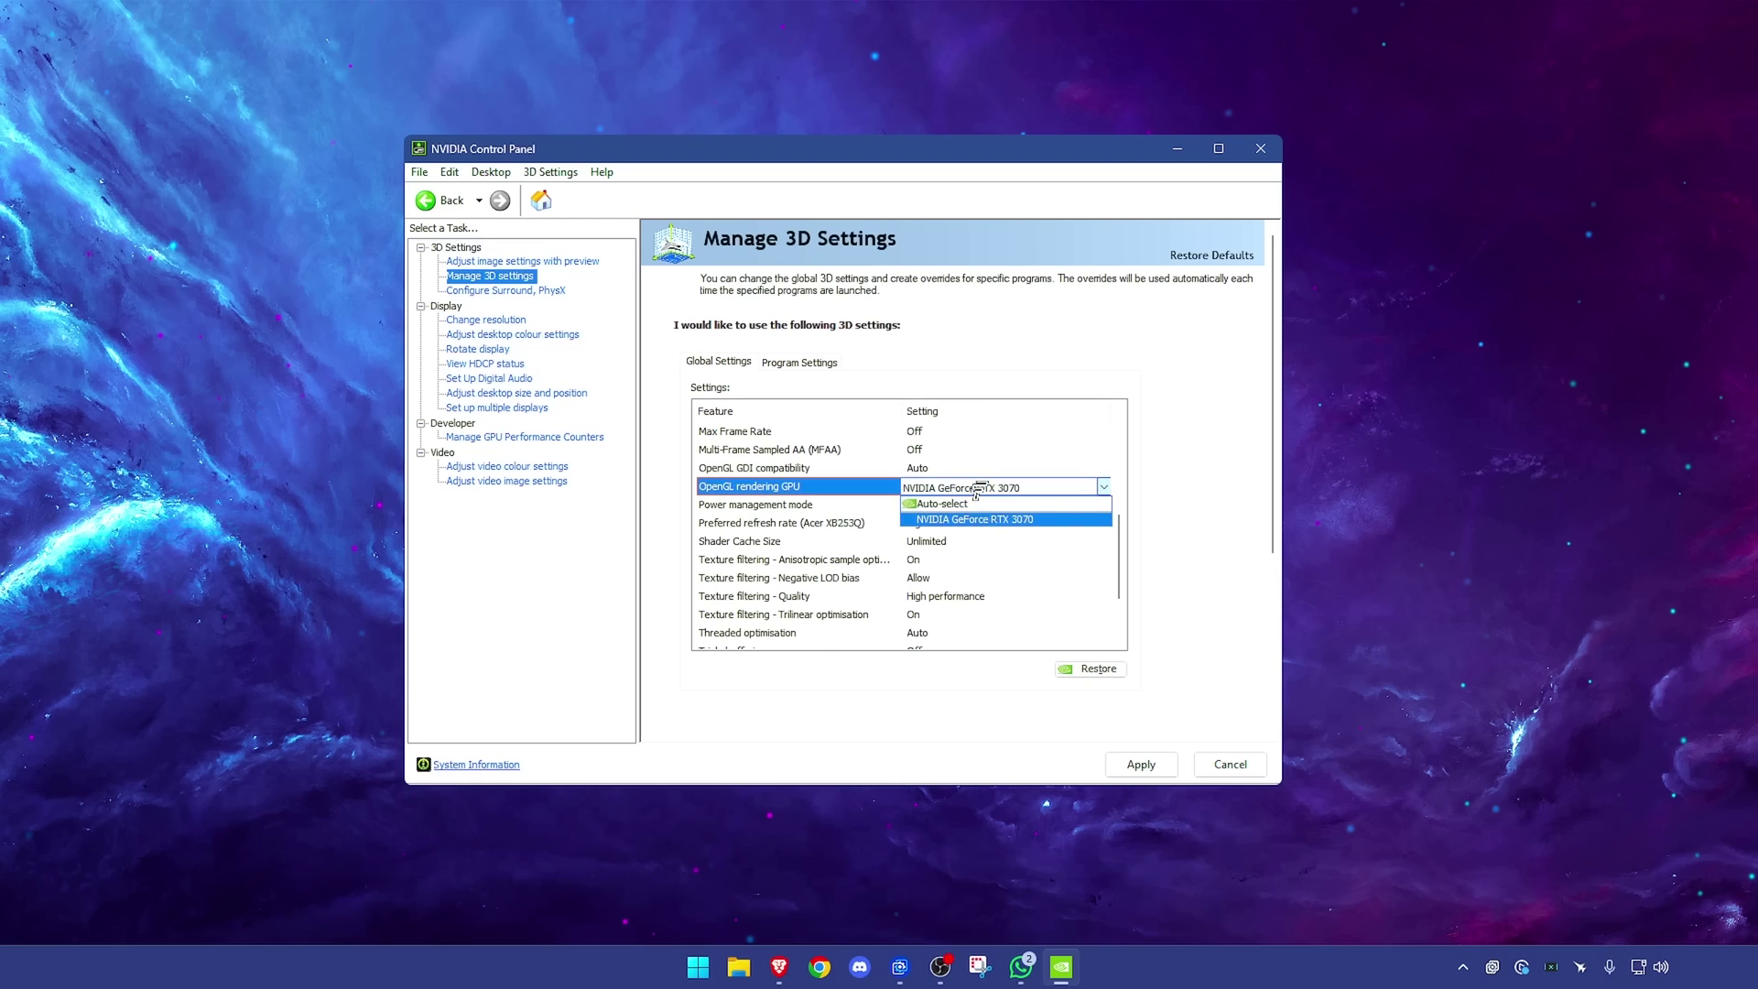
left_click(977, 488)
left_click(977, 488)
left_click(976, 488)
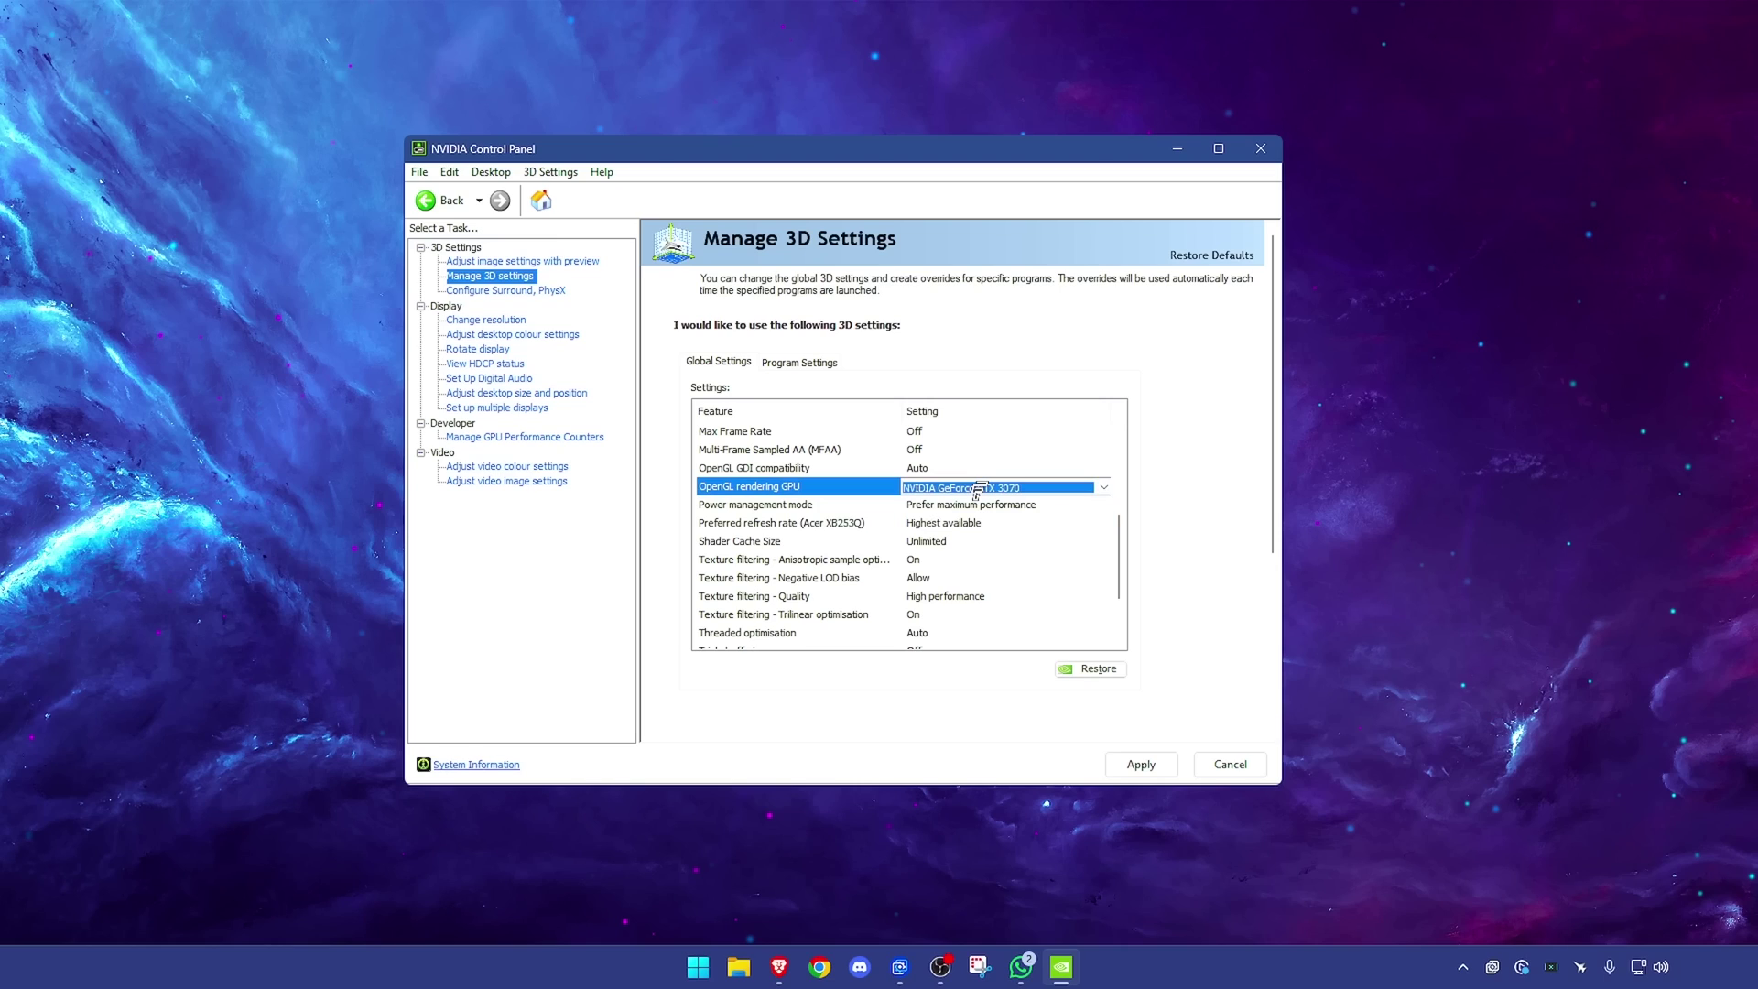
left_click(977, 489)
left_click(980, 489)
- Keep Power management at Prefer maximum performance and Preferred refresh rate at Highest available
left_click(964, 507)
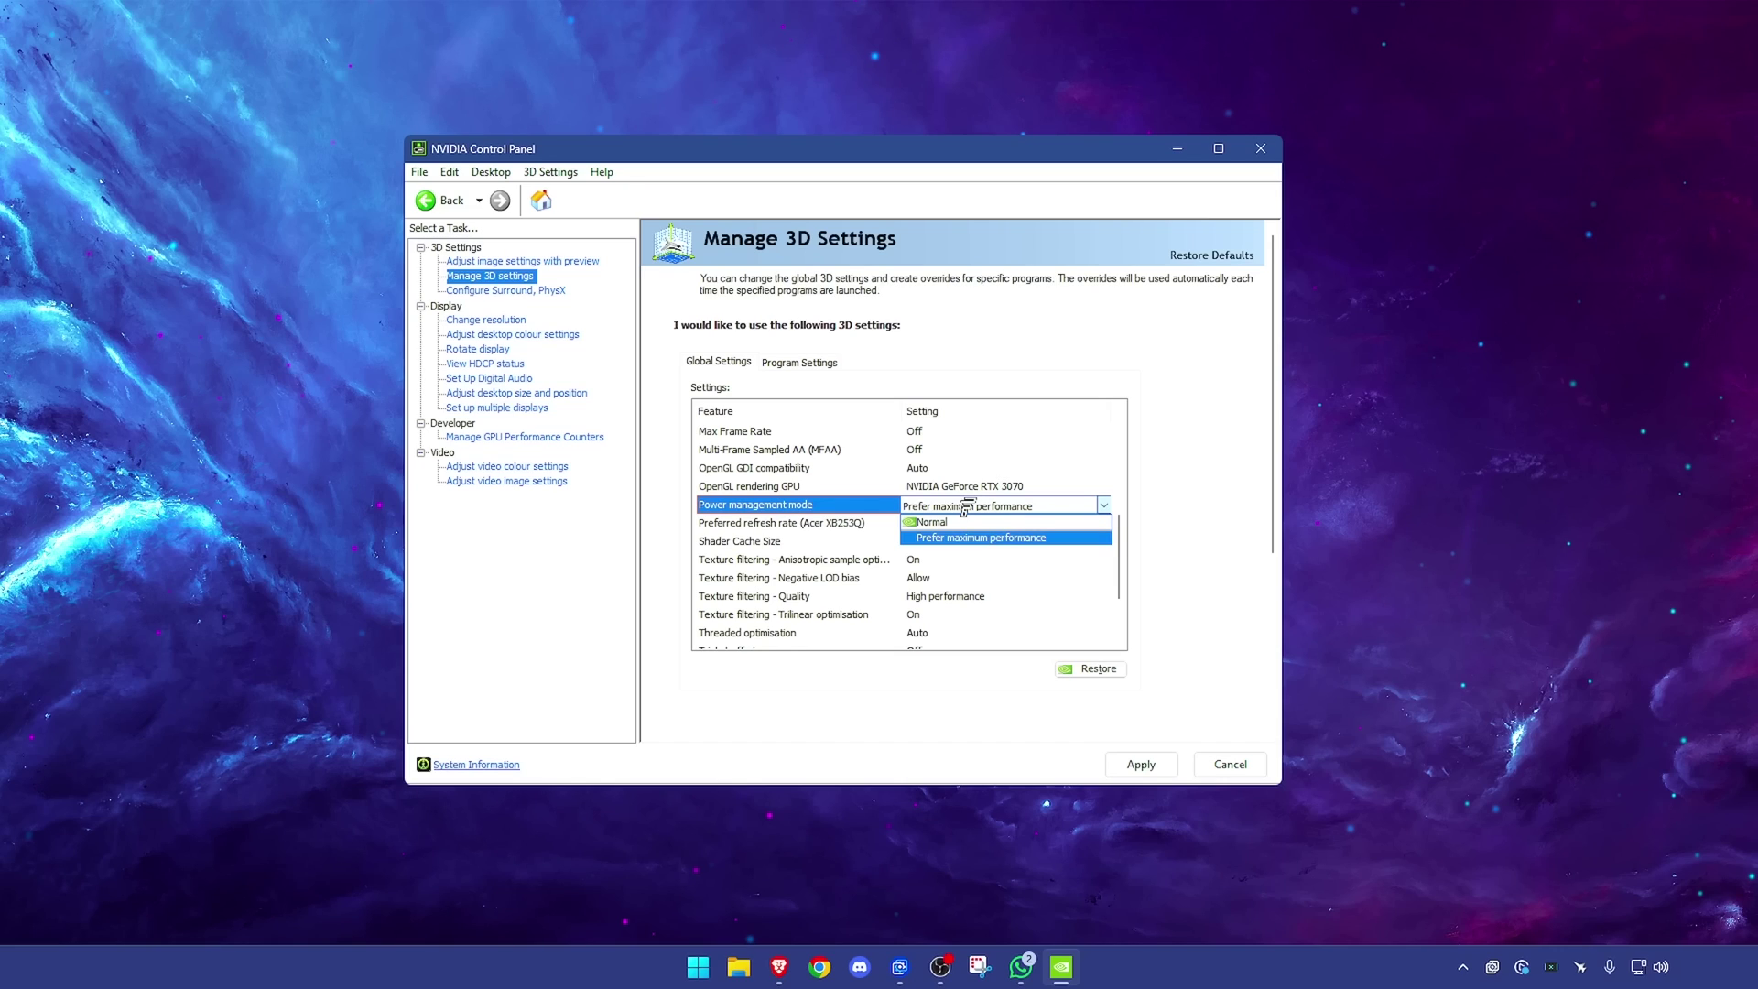
left_click(966, 537)
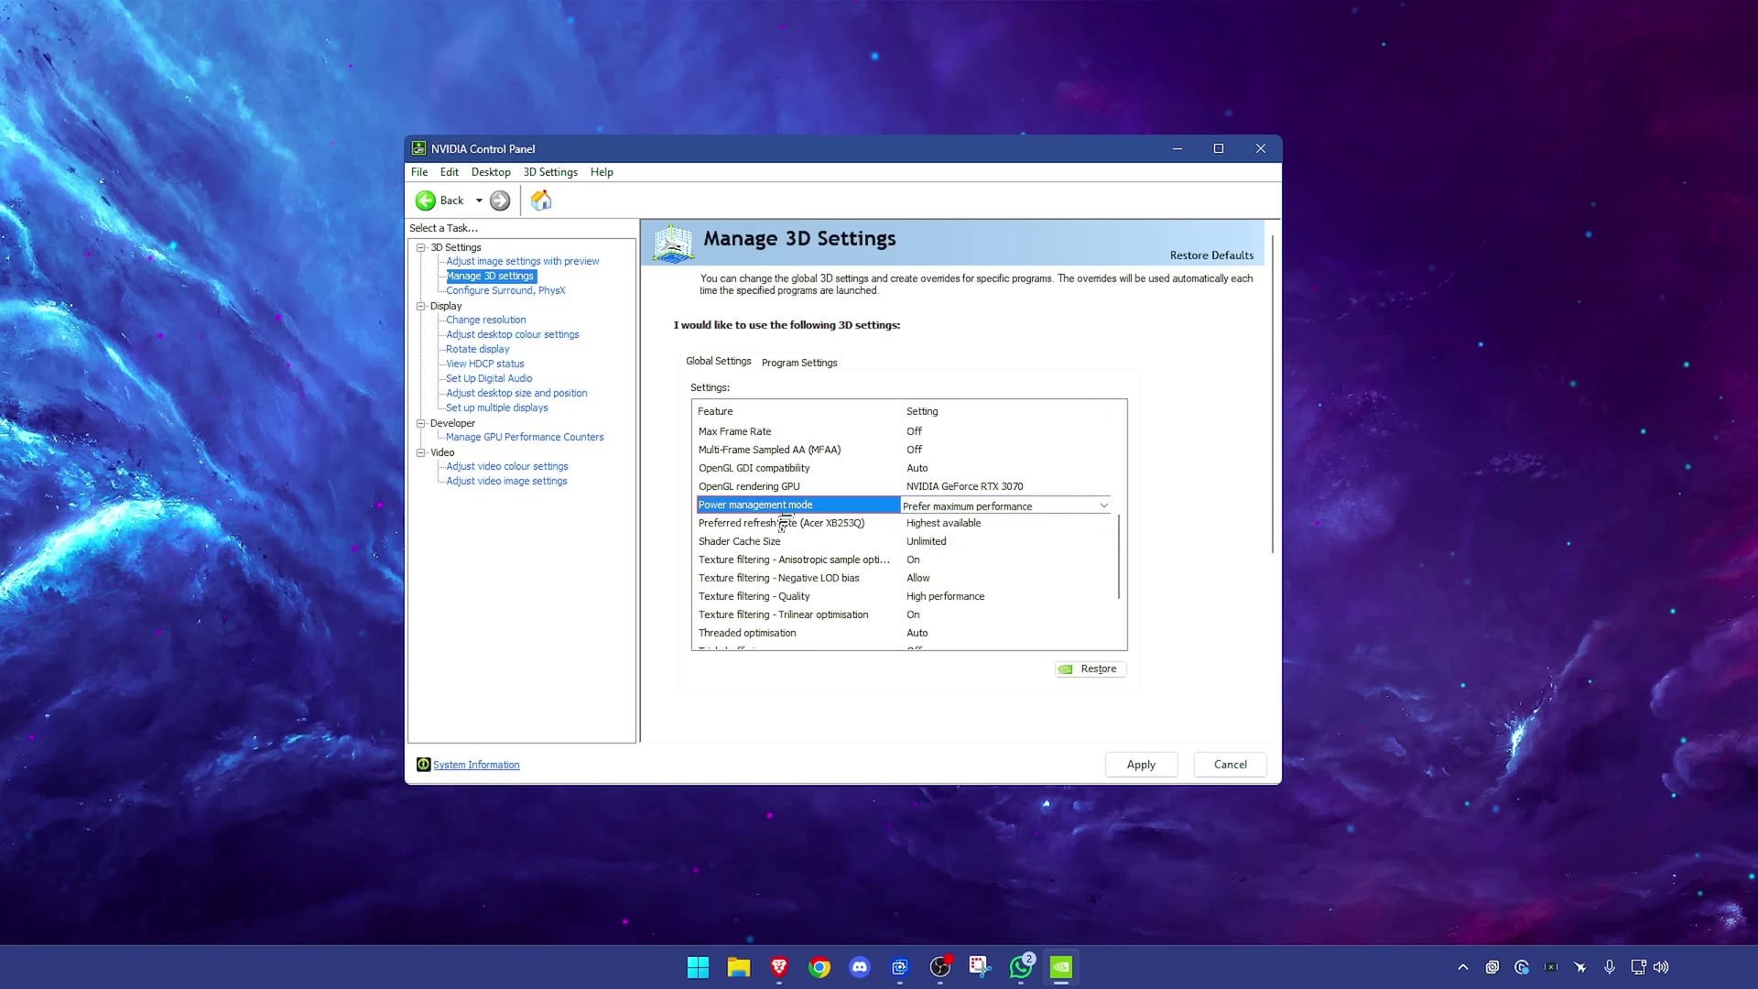
left_click(939, 524)
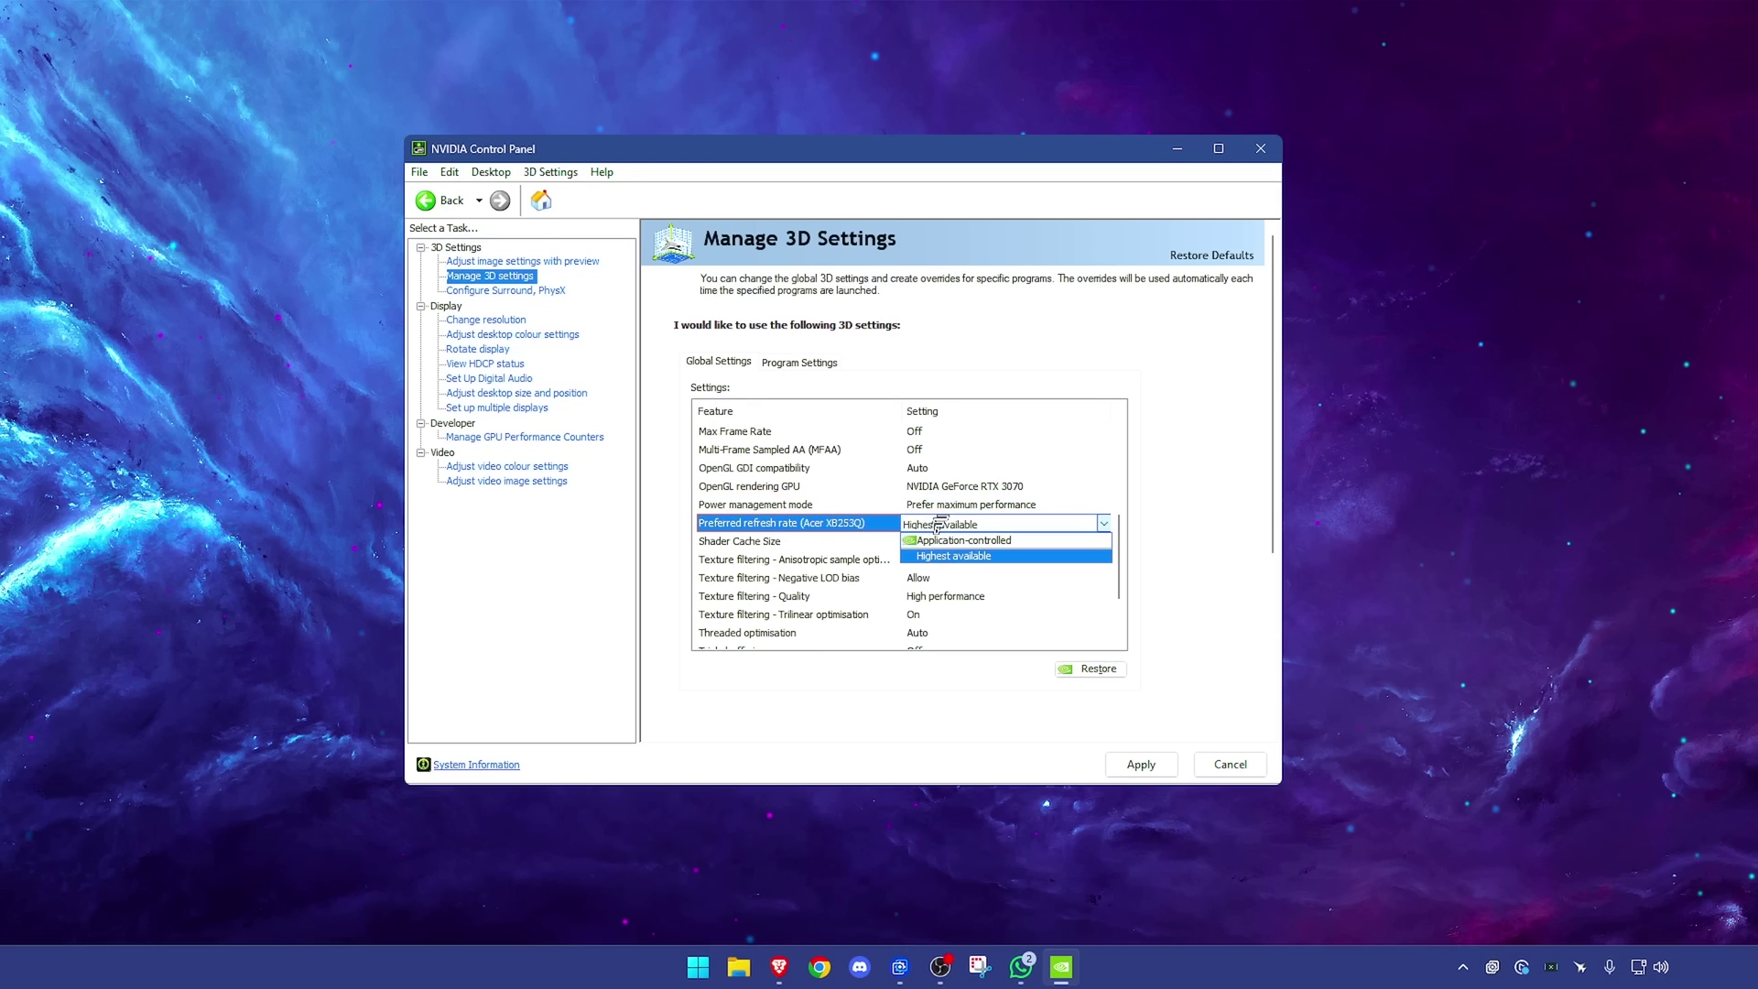
left_click(940, 524)
left_click(940, 524)
left_click(1000, 524)
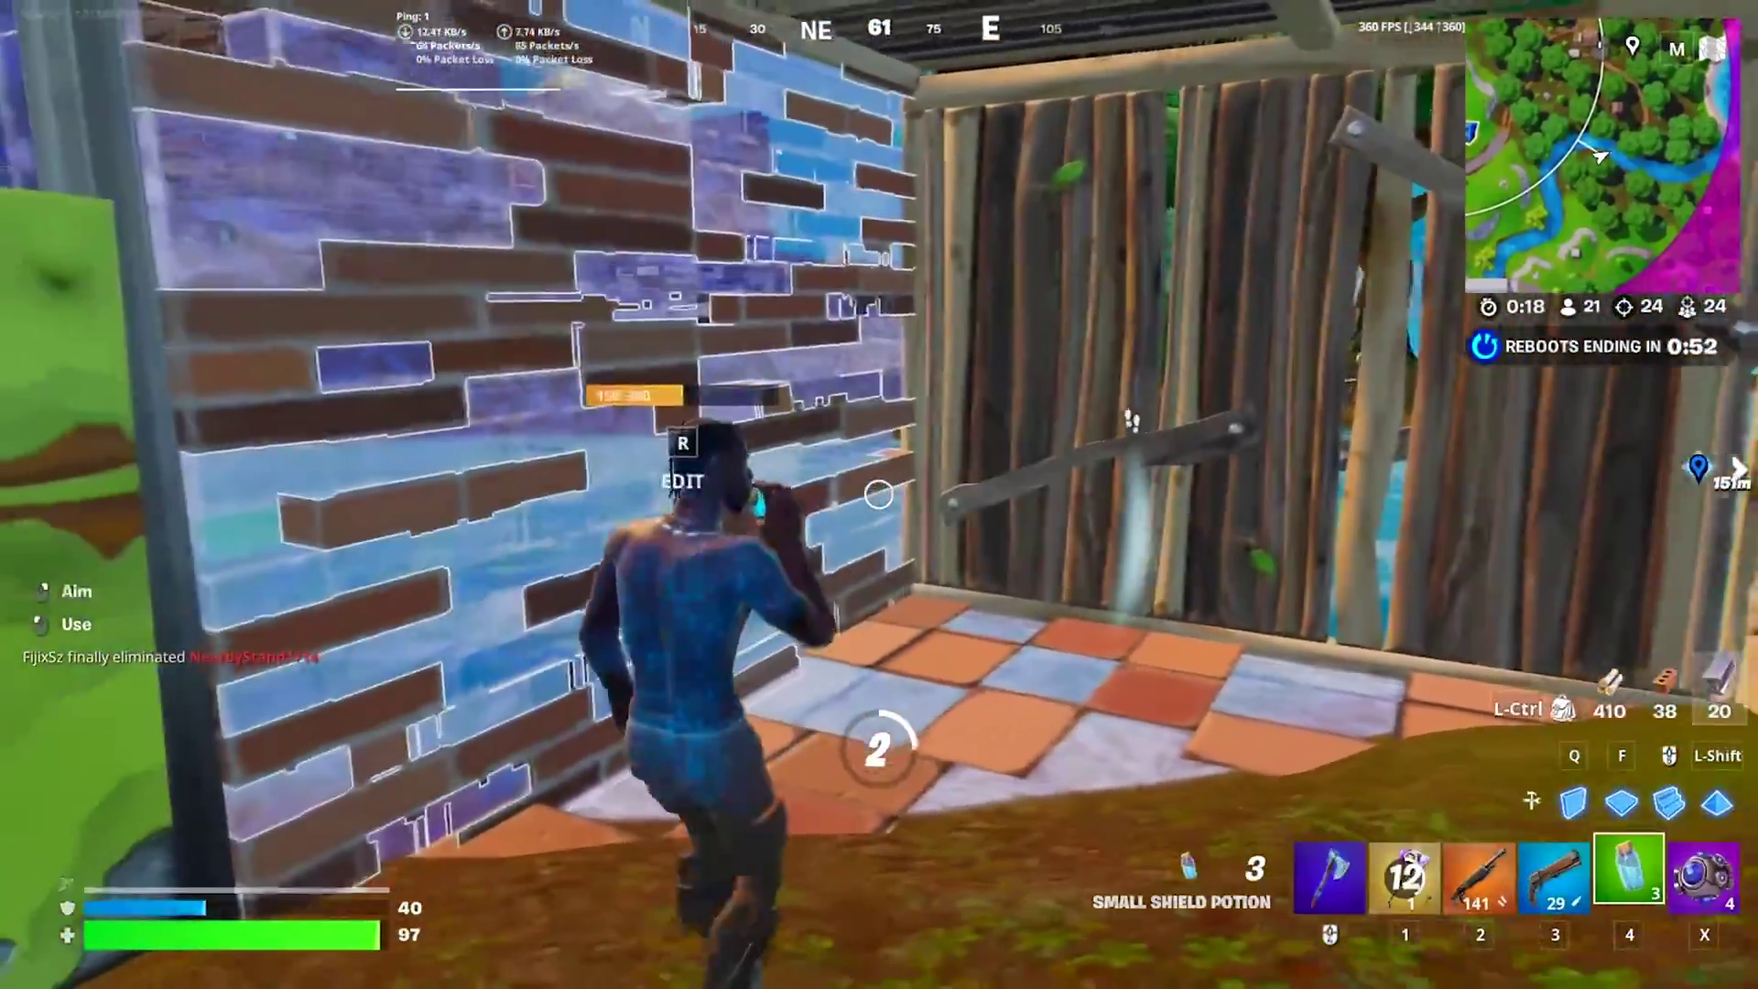
key("2")
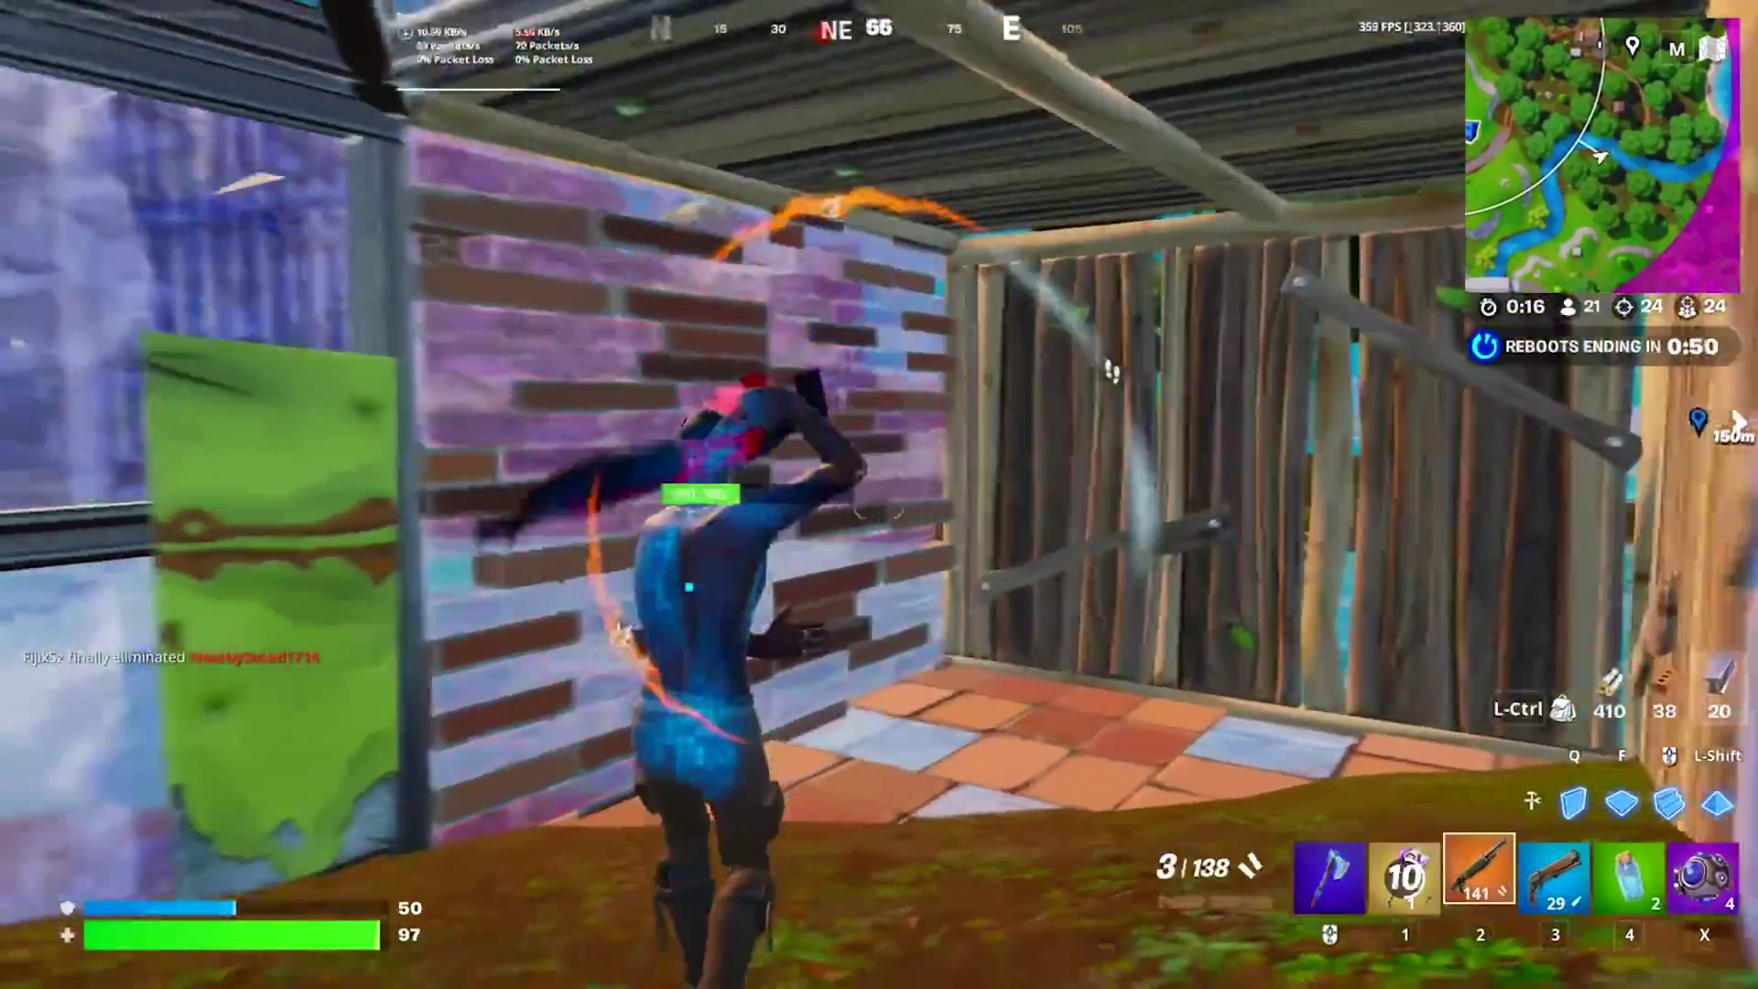
key("r")
key("r")
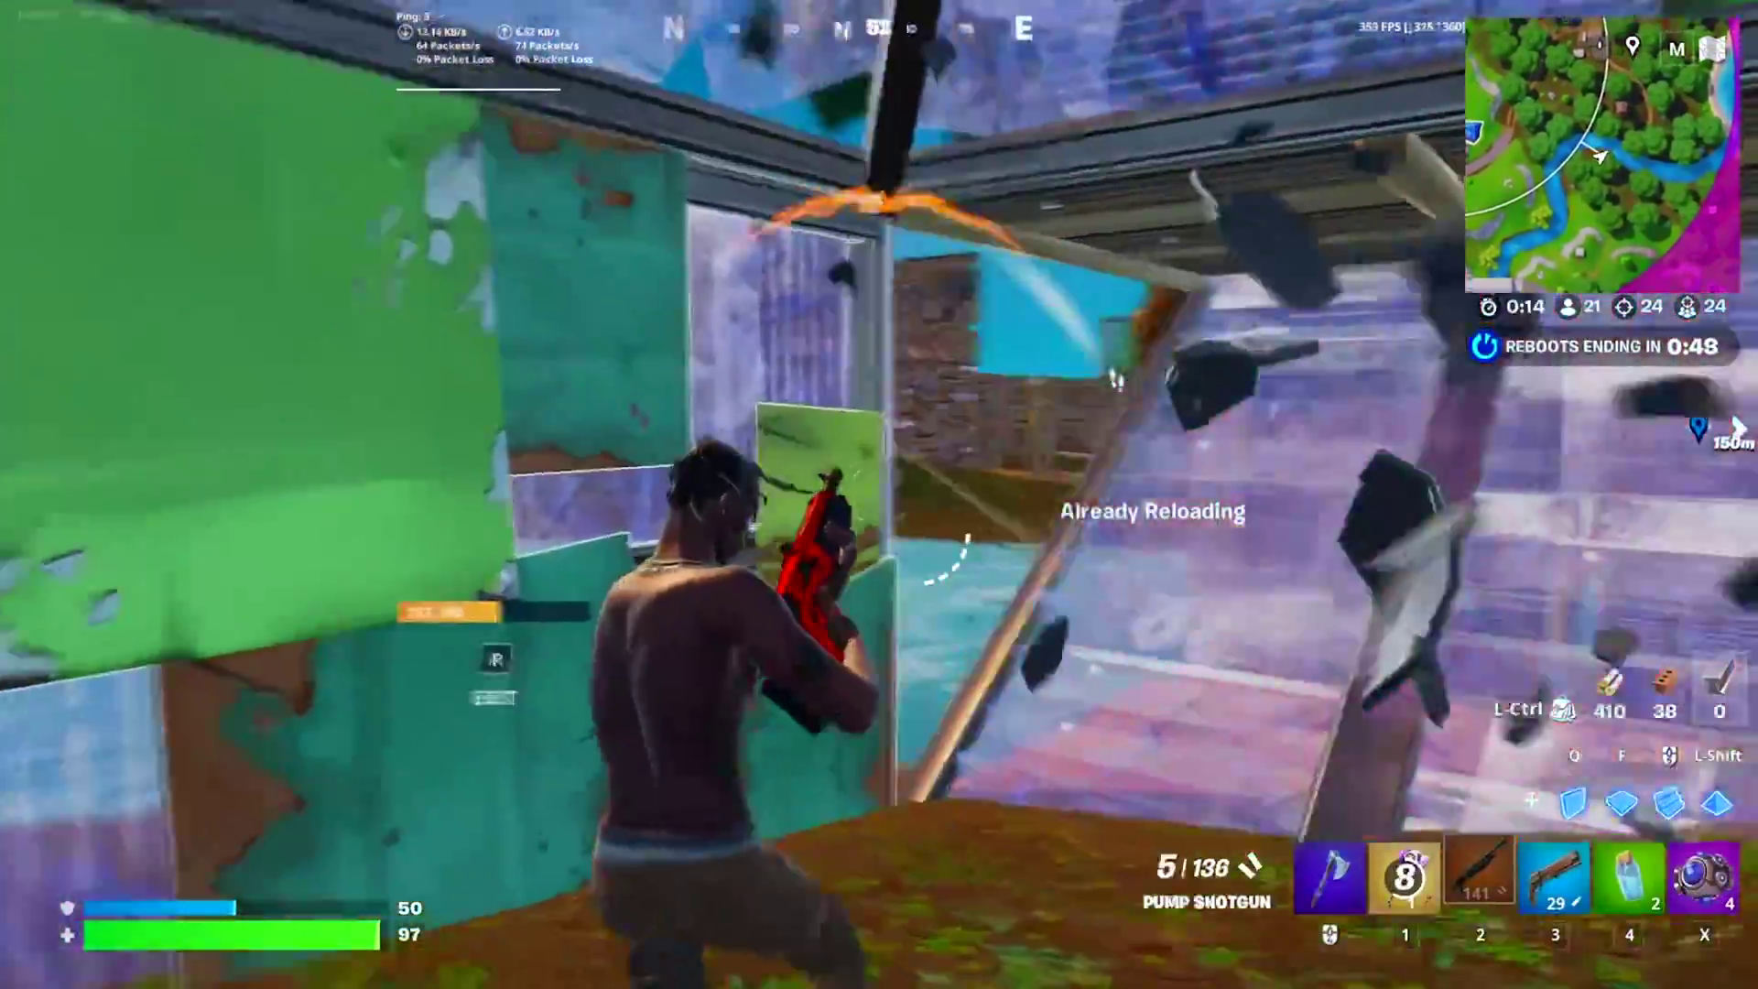
key("3")
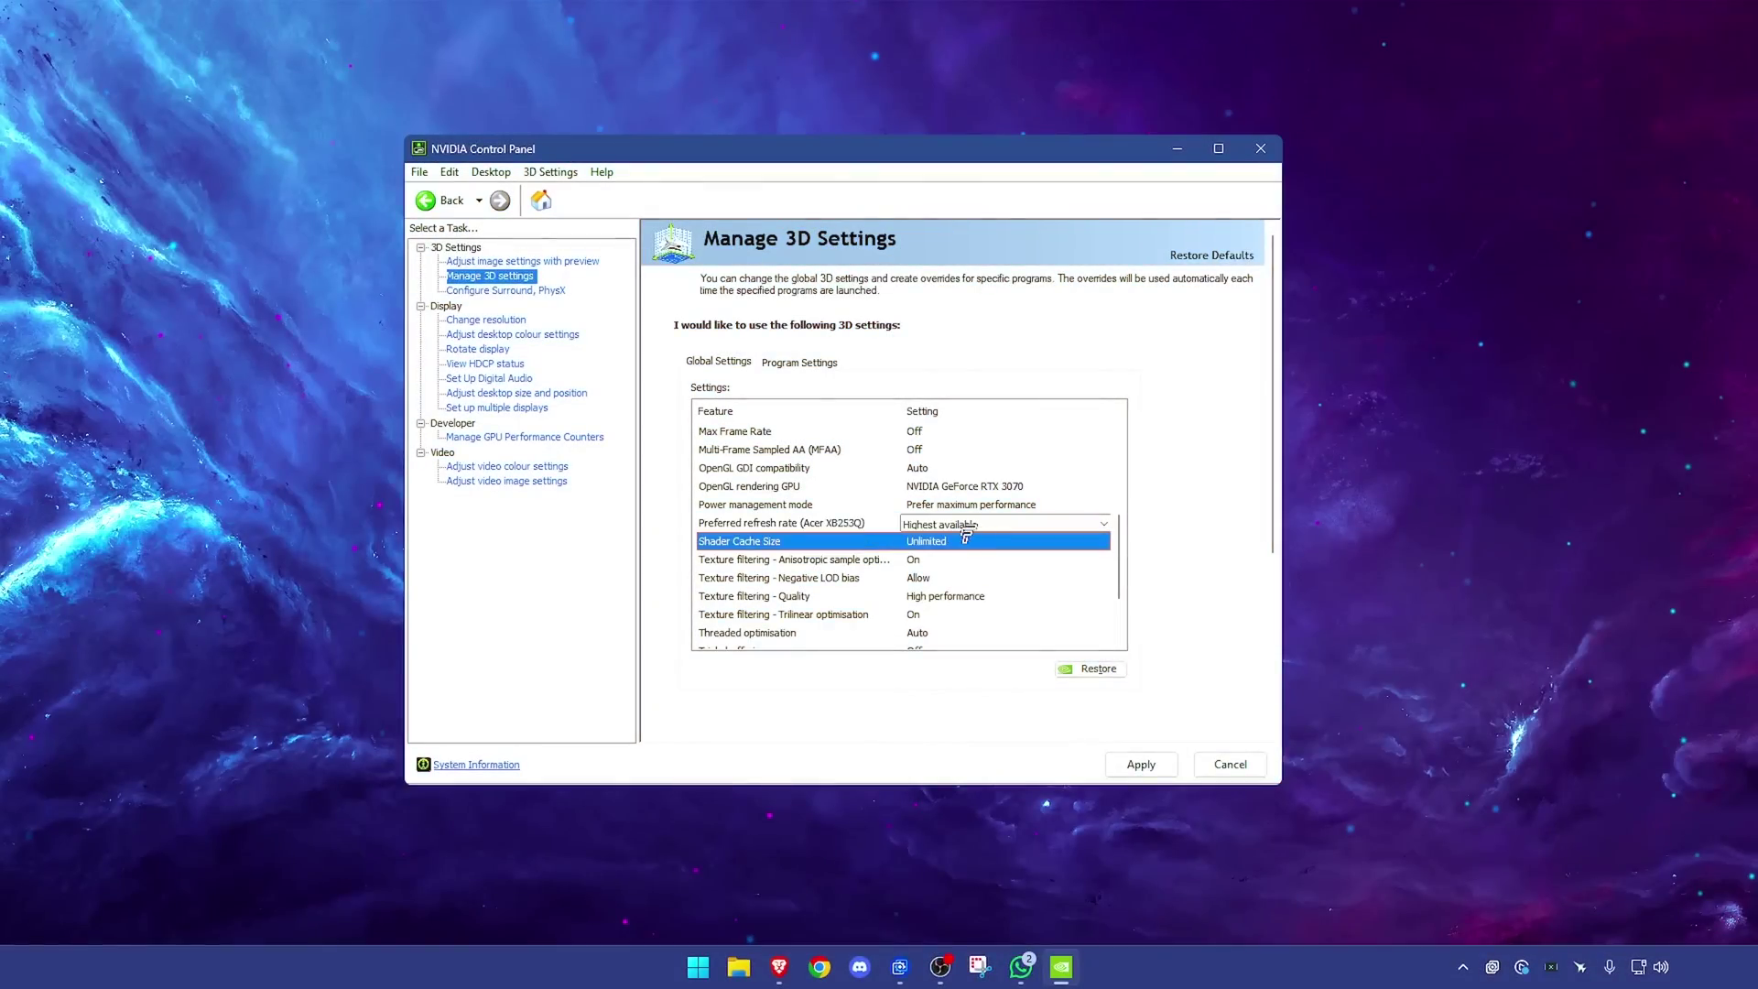
- Confirm Shader Cache Size is Unlimited in the global Manage 3D Settings list
left_click(966, 540)
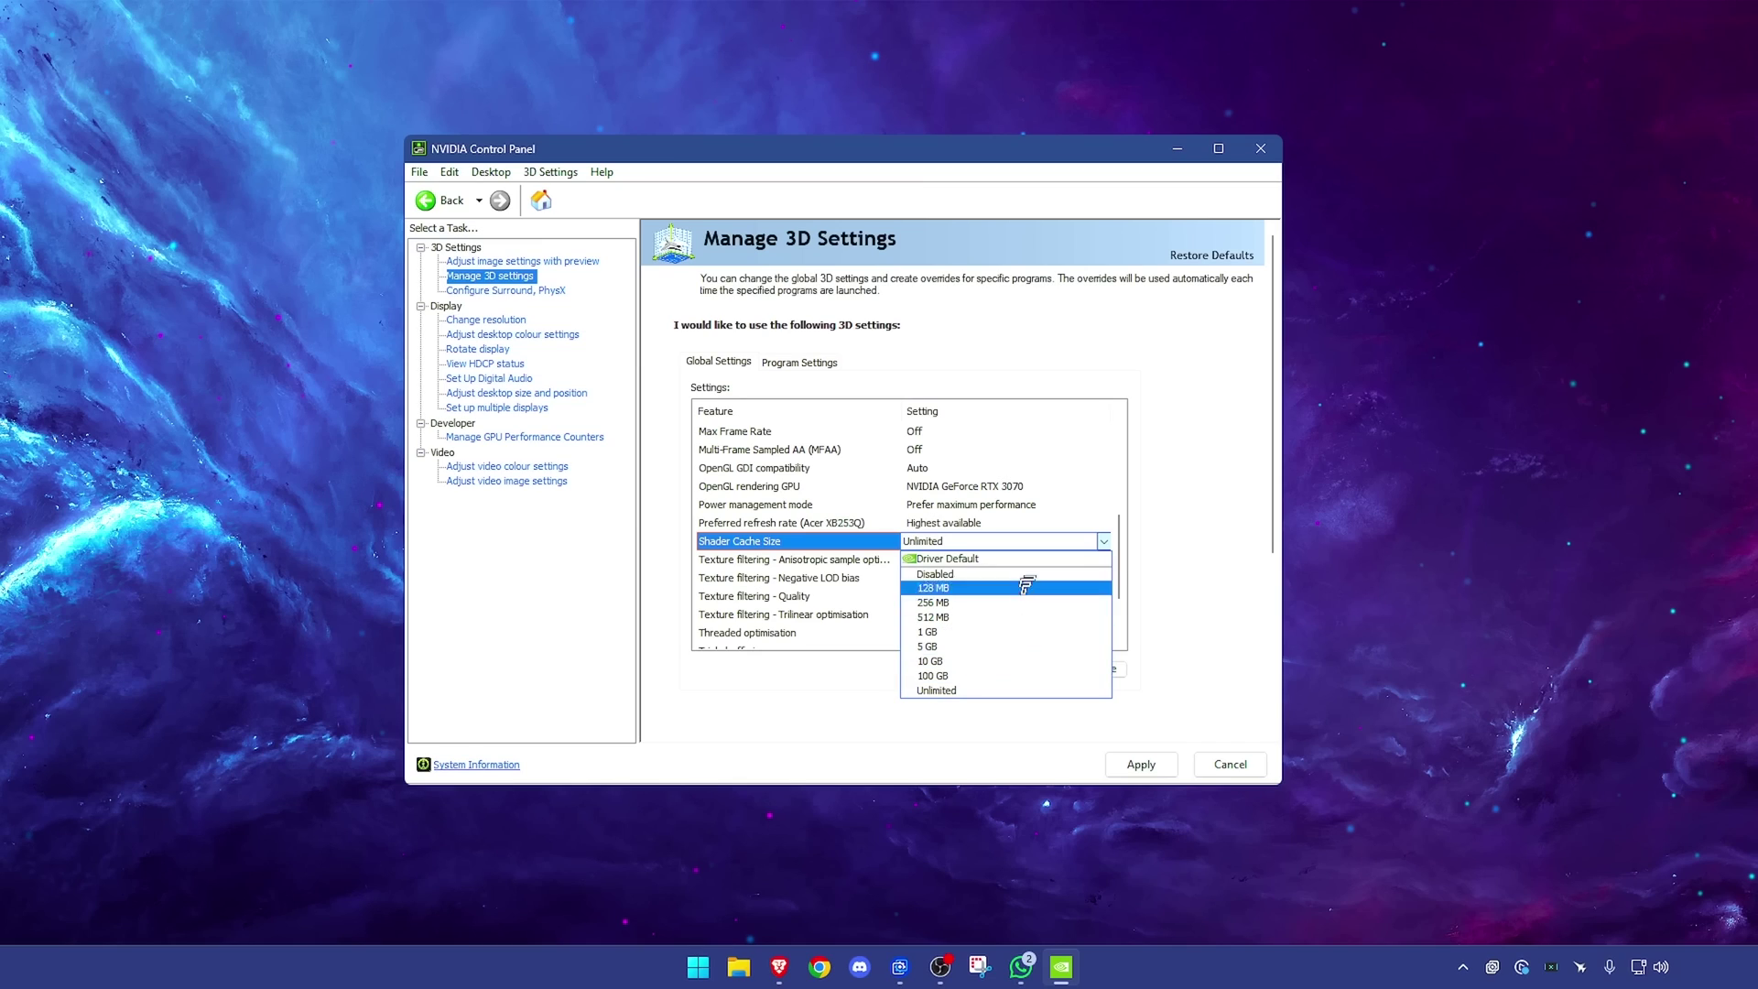
left_click(989, 540)
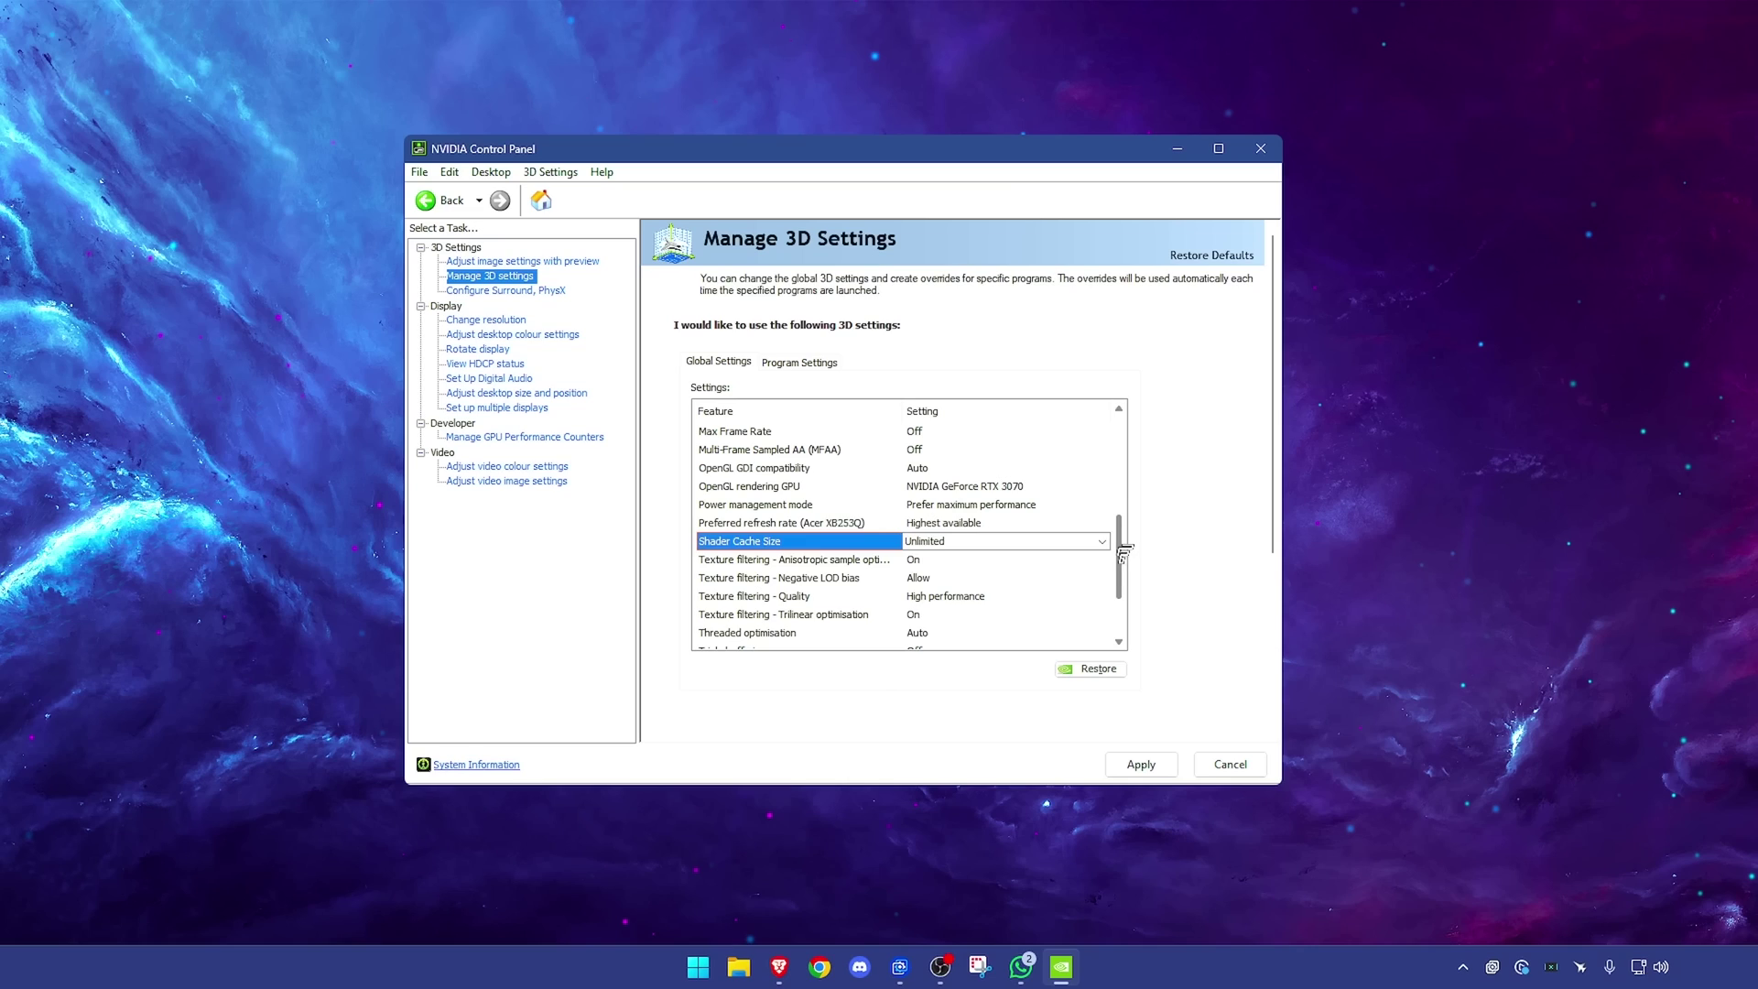
scroll(1119, 556, "down", 1)
left_click(985, 503)
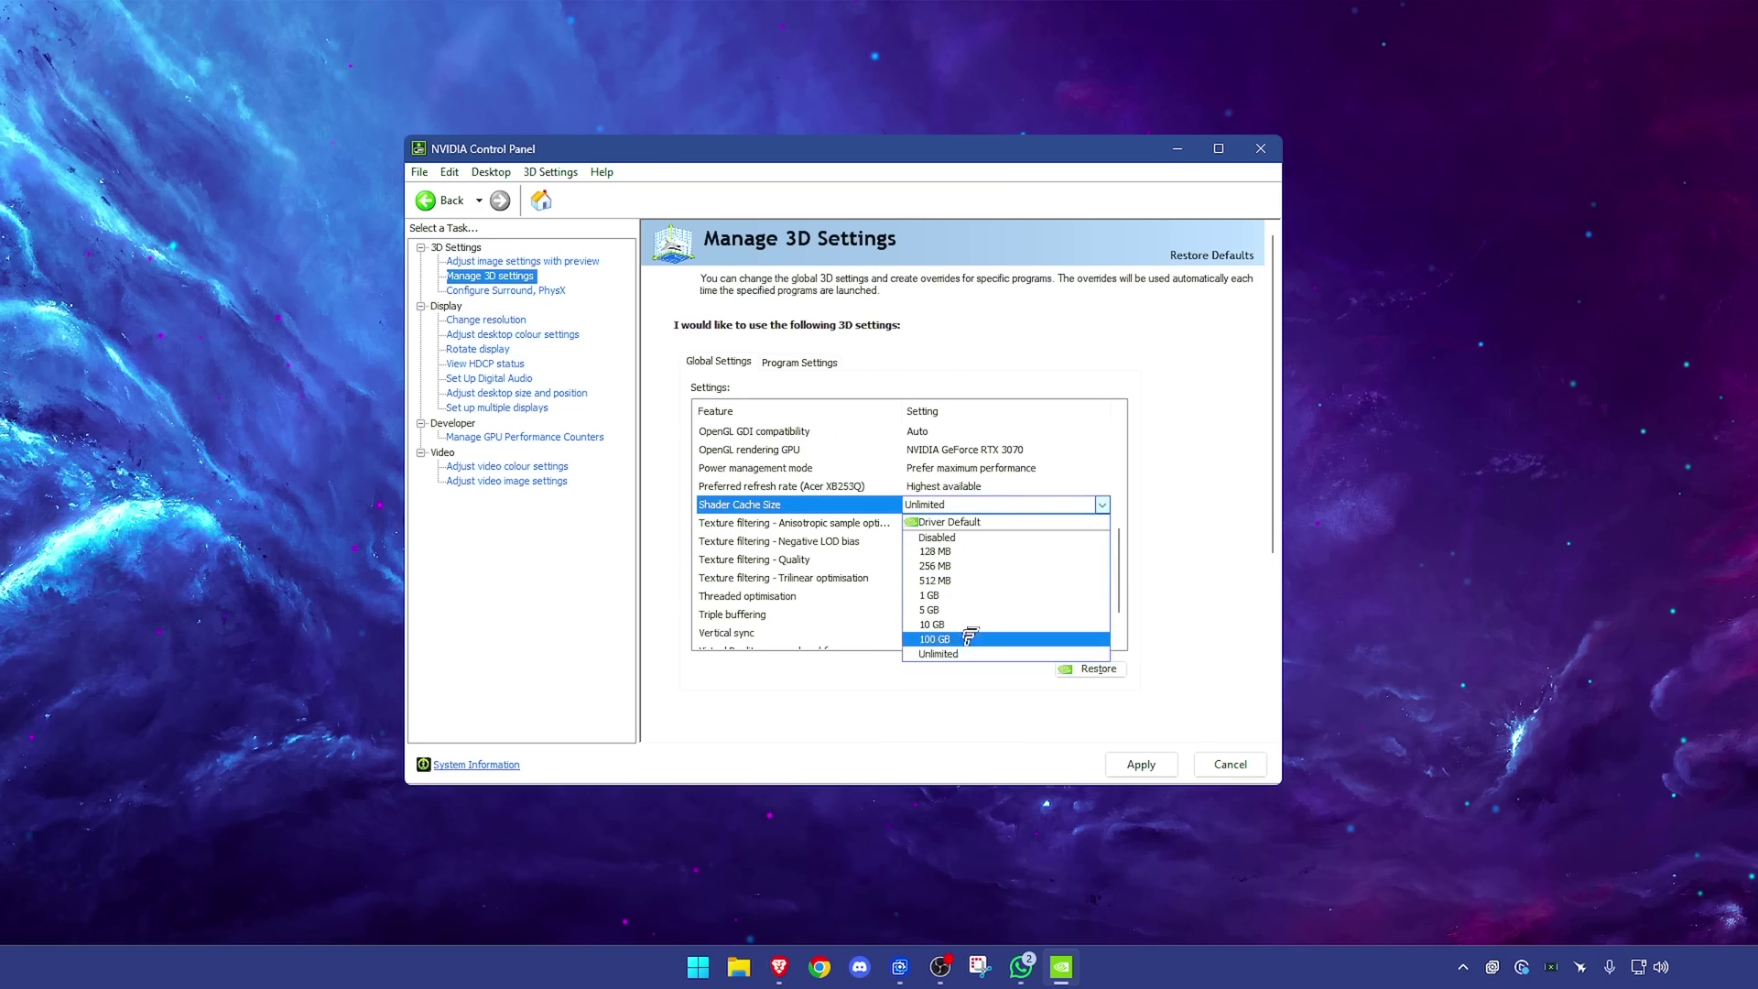
left_click(1001, 507)
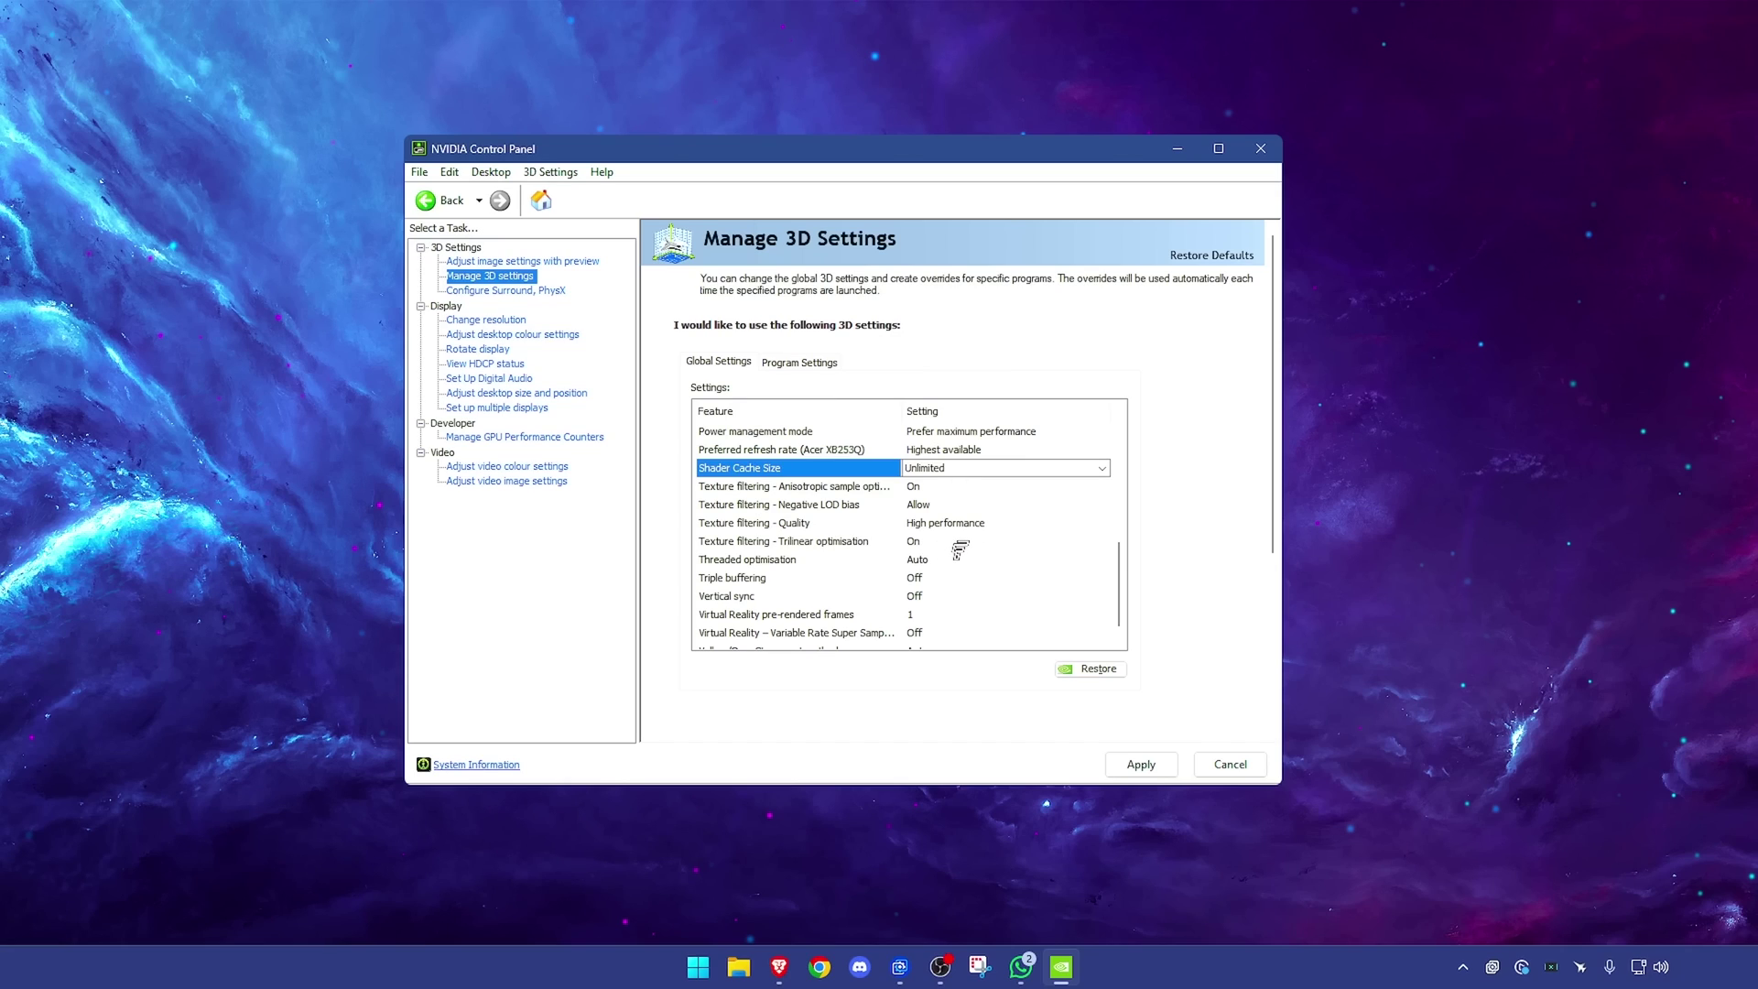
- Leave Threaded optimisation on Auto and look over the remaining global settings
scroll(938, 545, "down", 1)
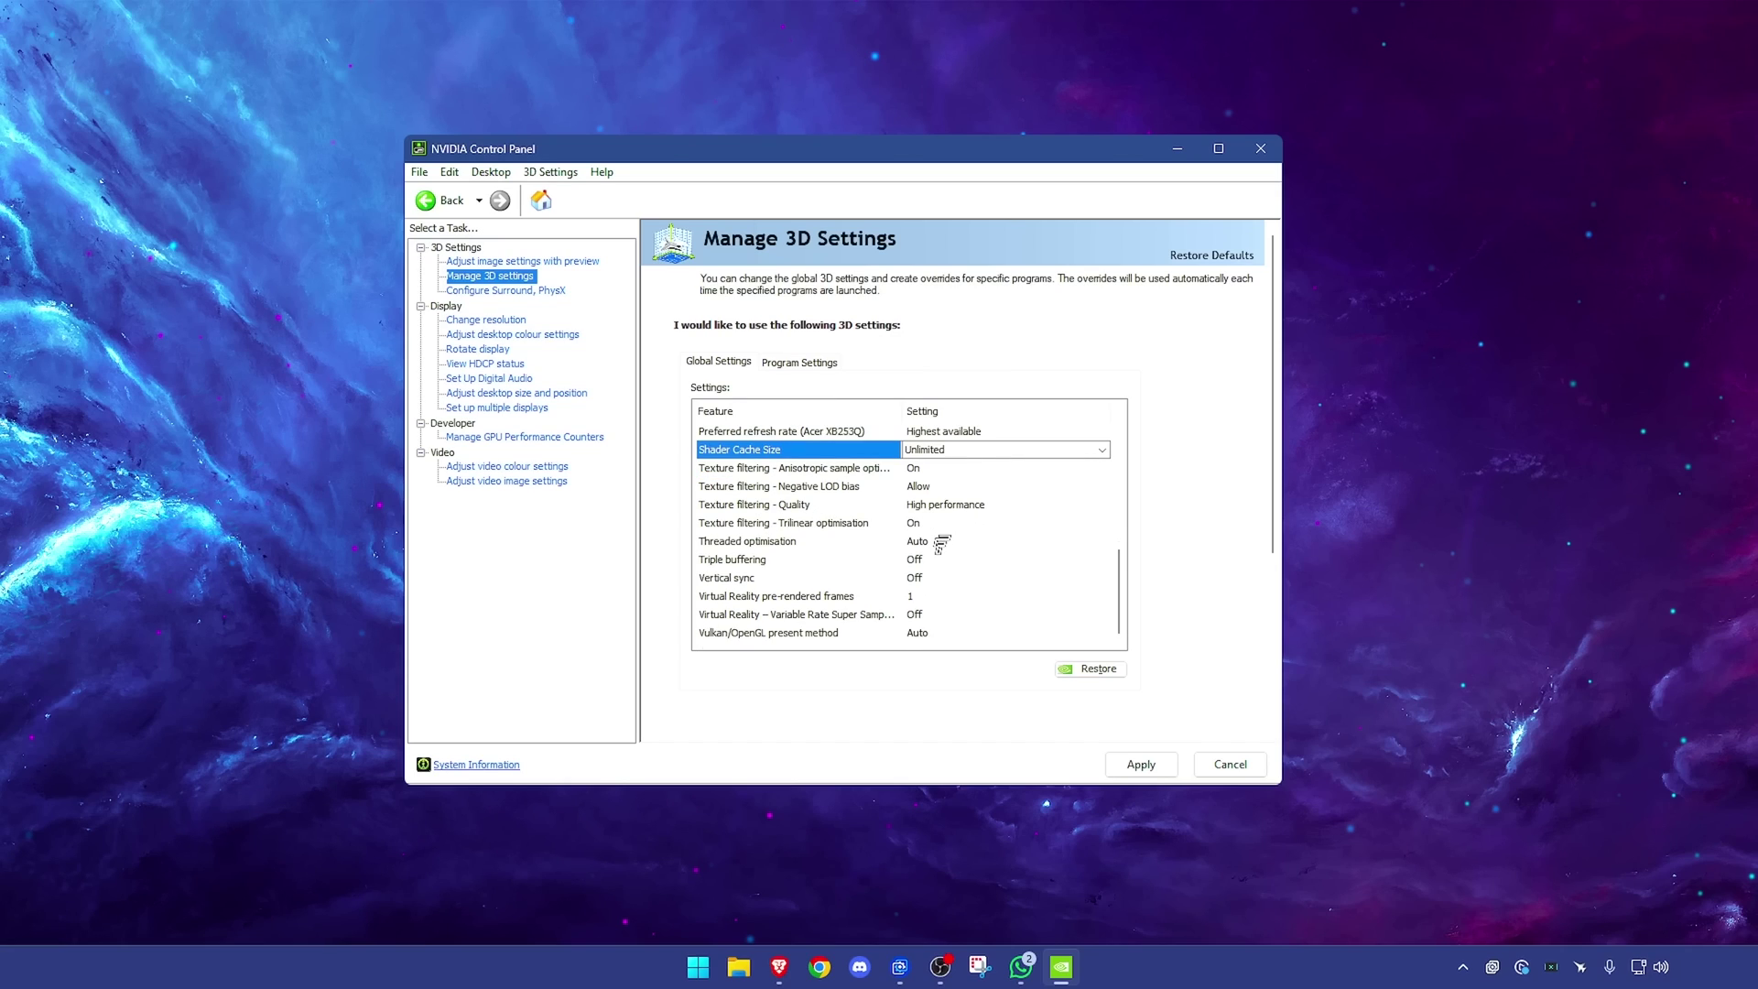
left_click(938, 542)
left_click(936, 540)
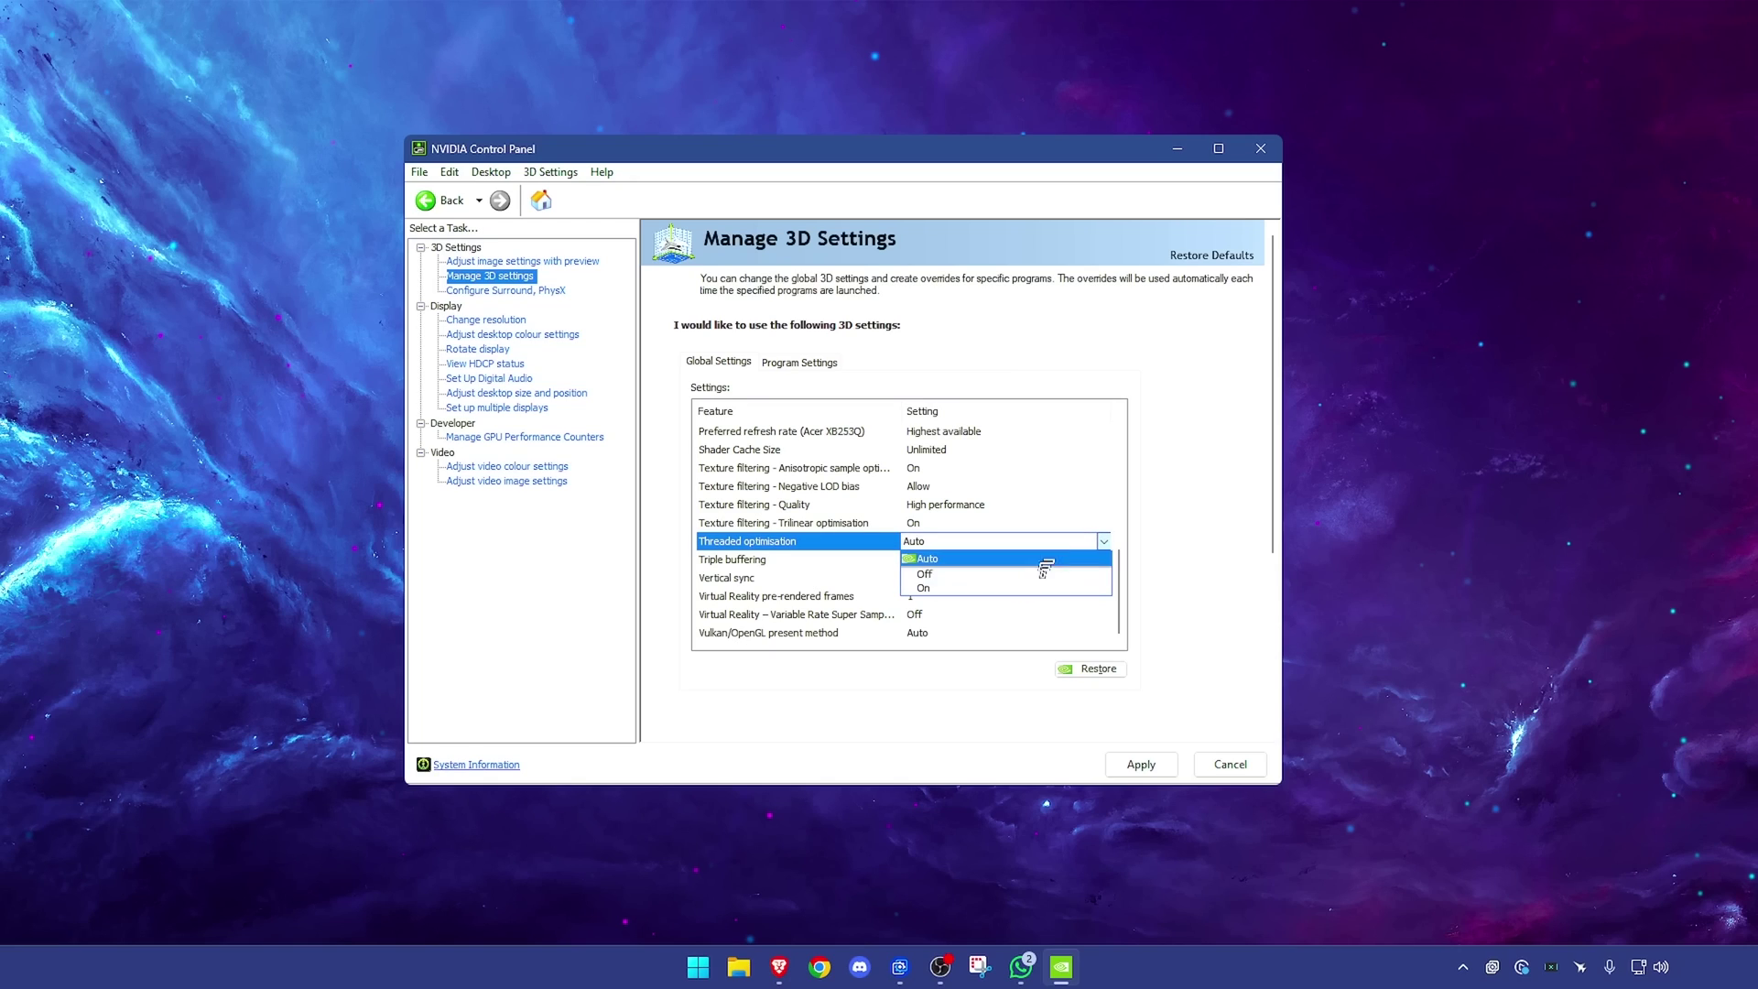
left_click(1102, 542)
left_click(1104, 542)
left_click(1097, 540)
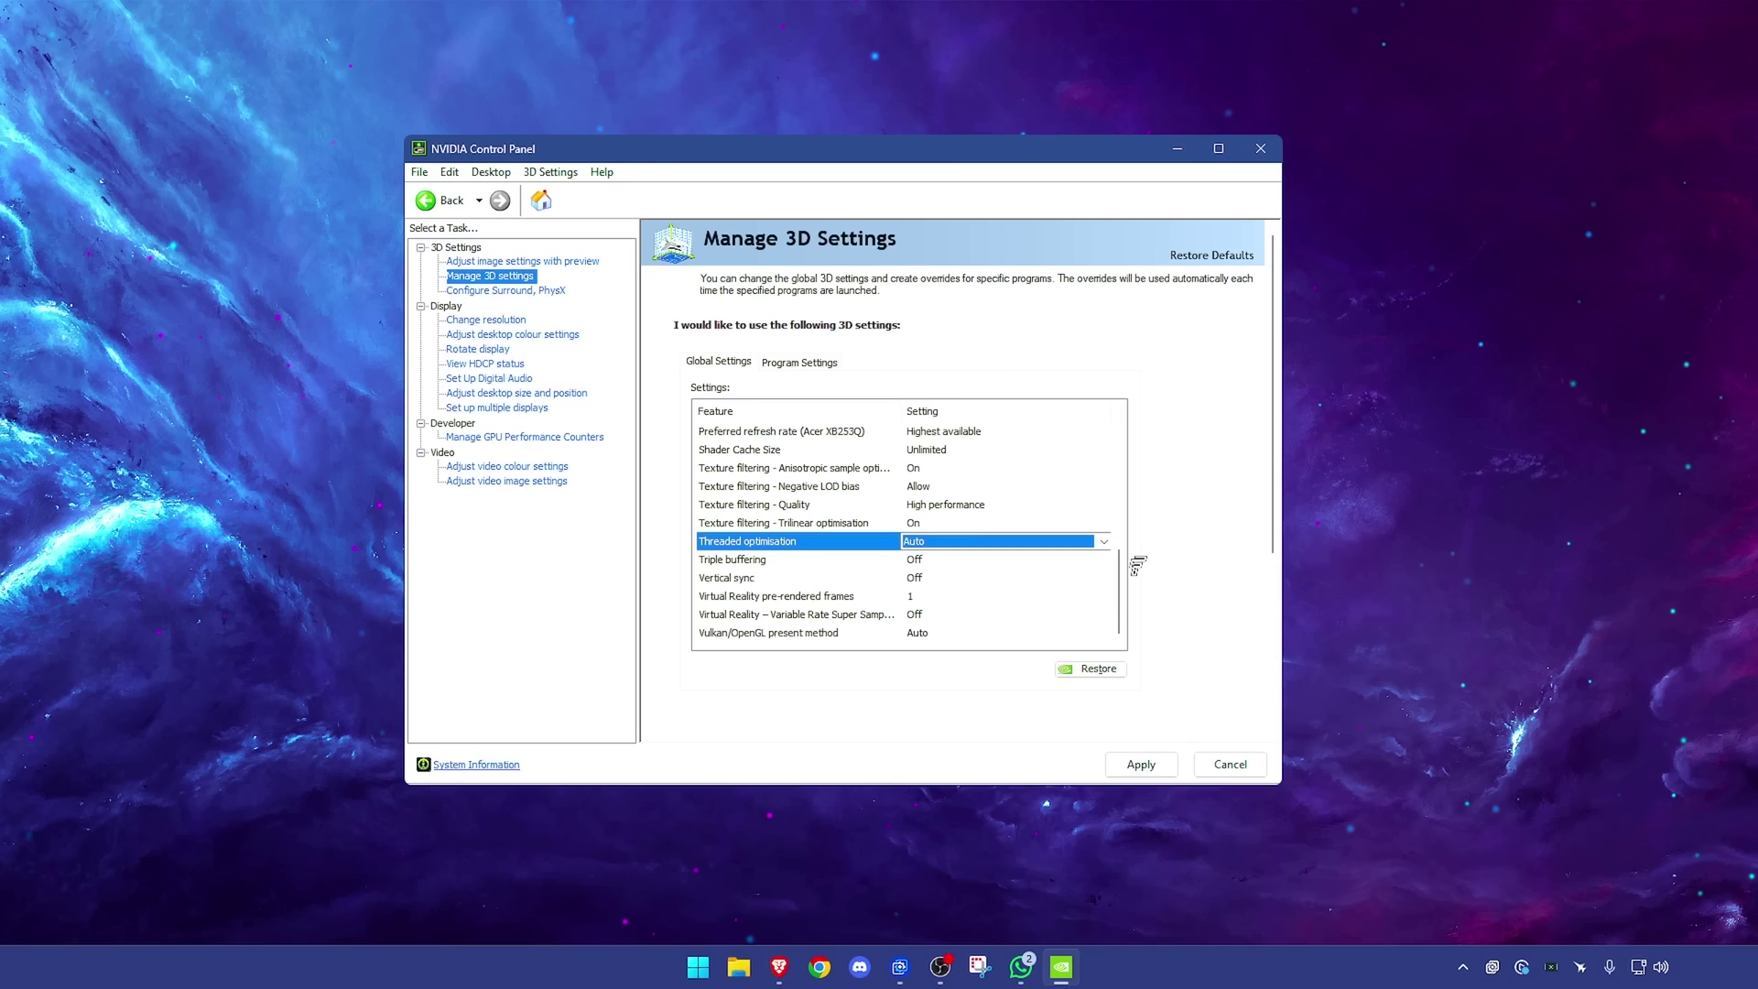
scroll(1136, 565, "down", 1)
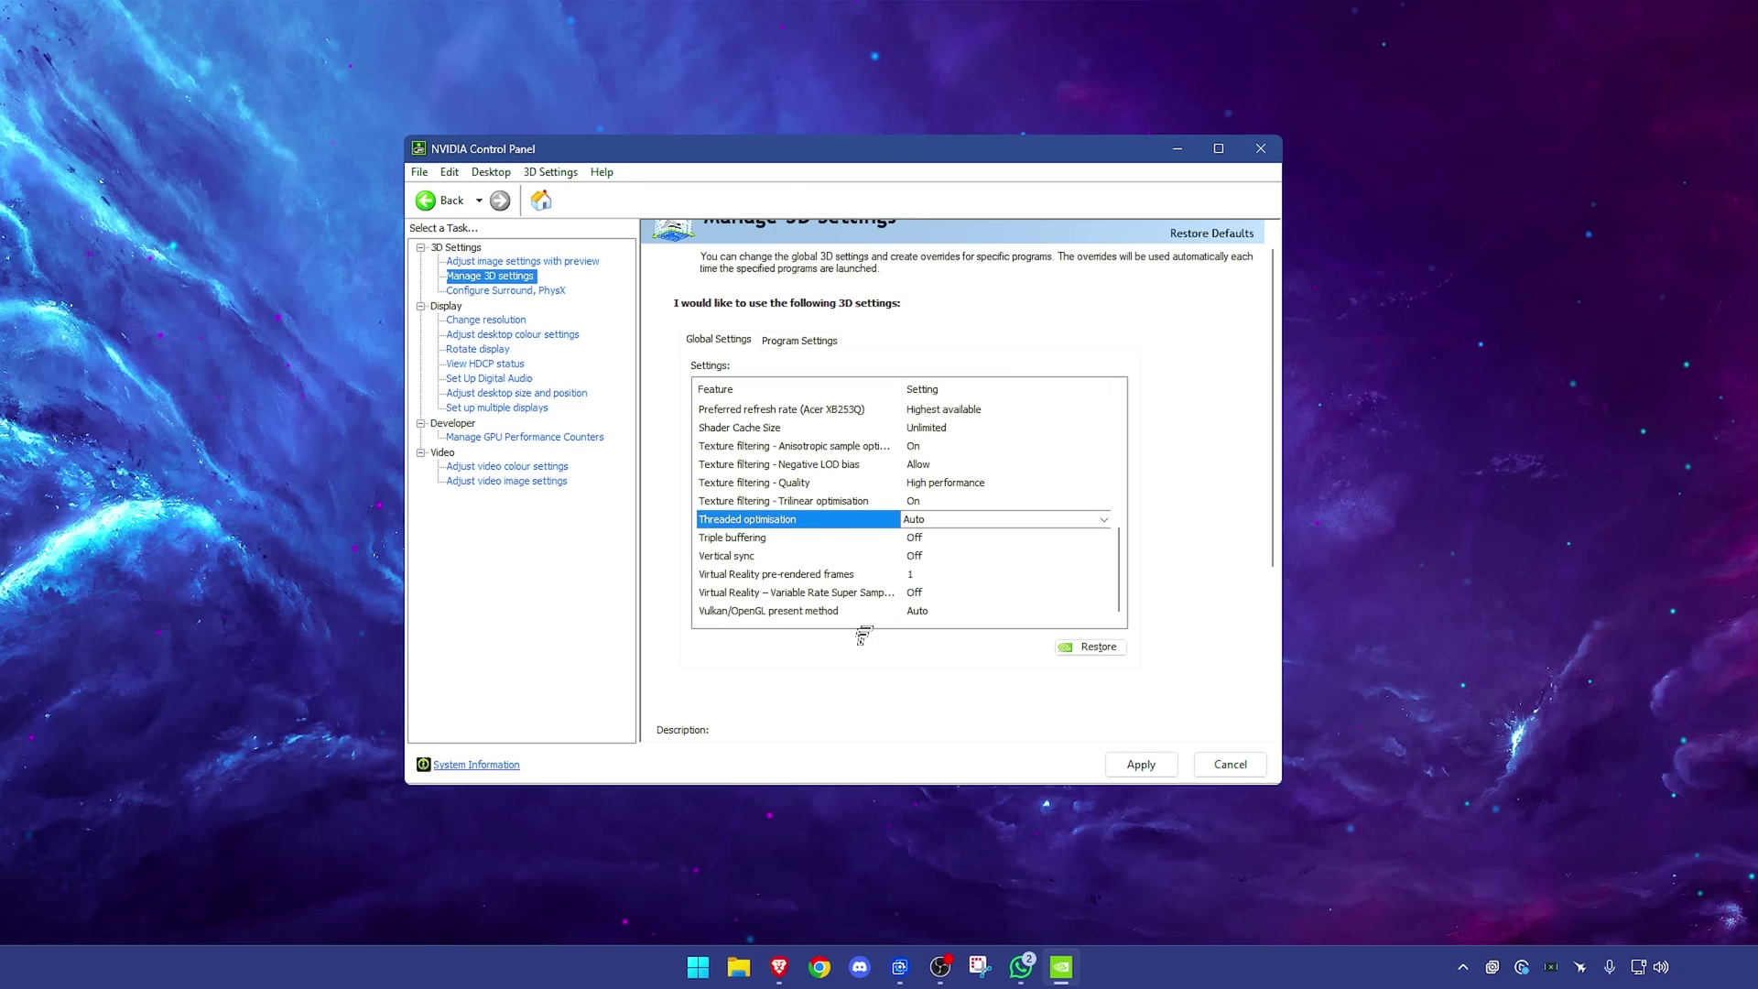
scroll(1126, 590, "up", 1)
scroll(1127, 590, "down", 1)
- Move to Configure Surround, PhysX without applying the pending 3D changes
left_click(499, 291)
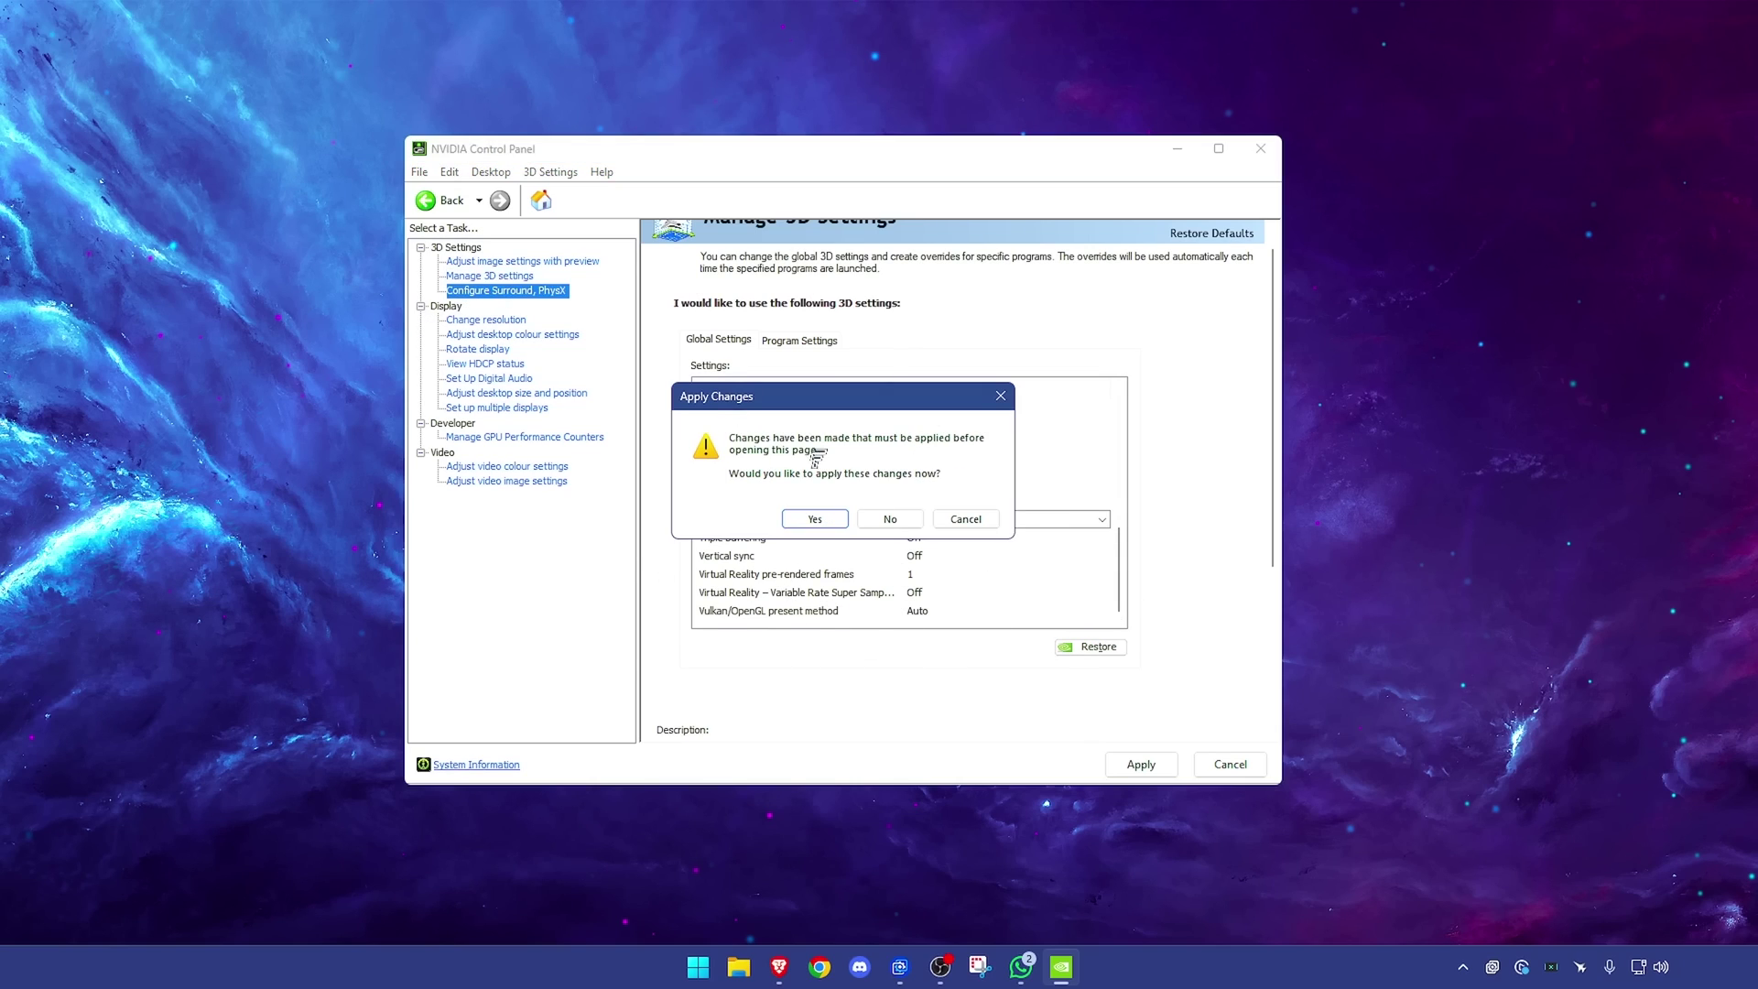
left_click(890, 519)
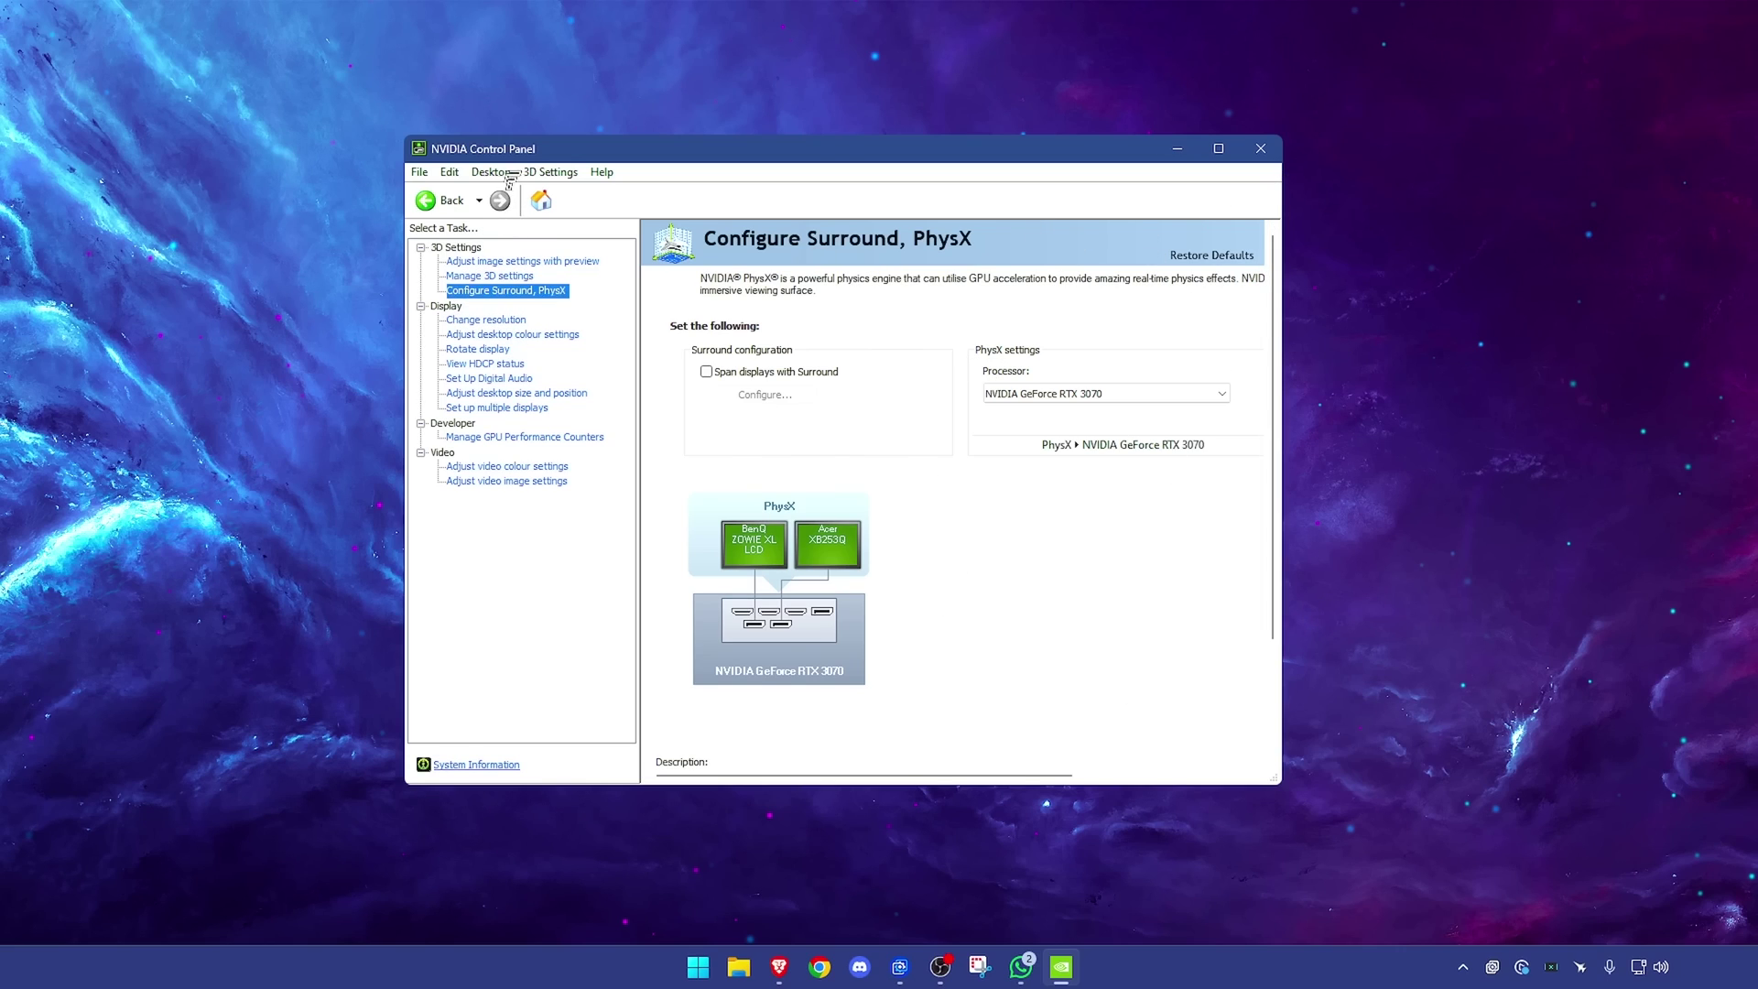
left_click(490, 172)
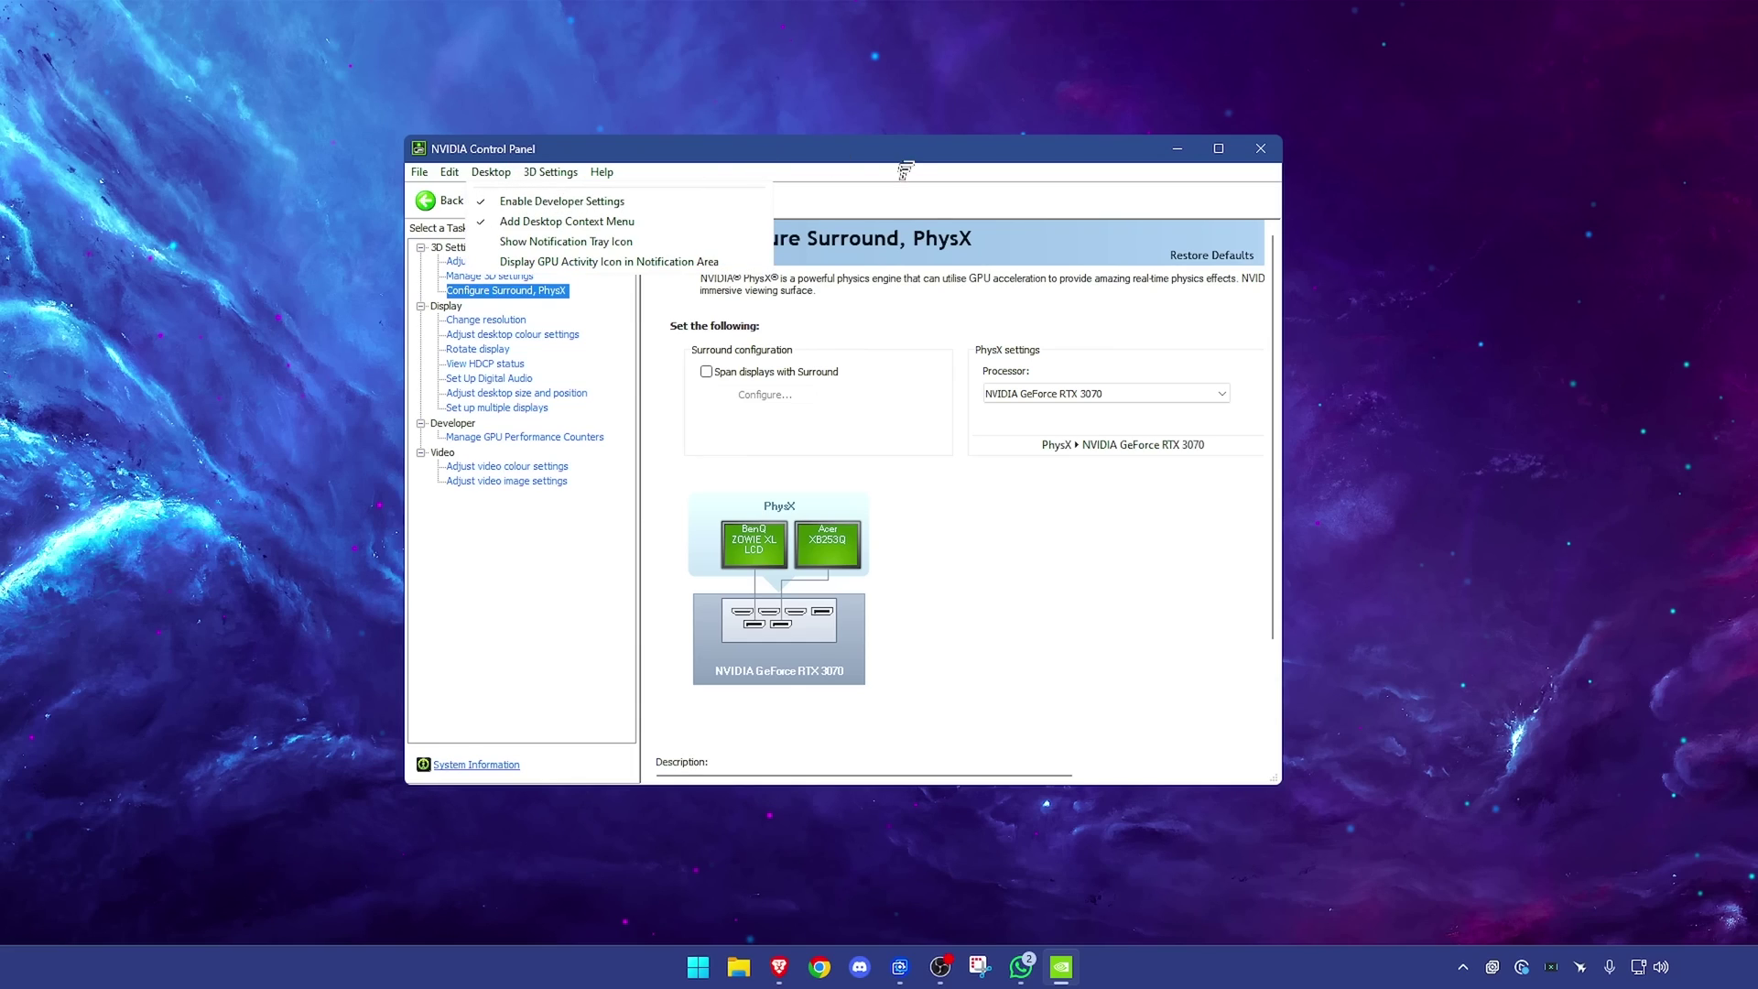
left_click(929, 312)
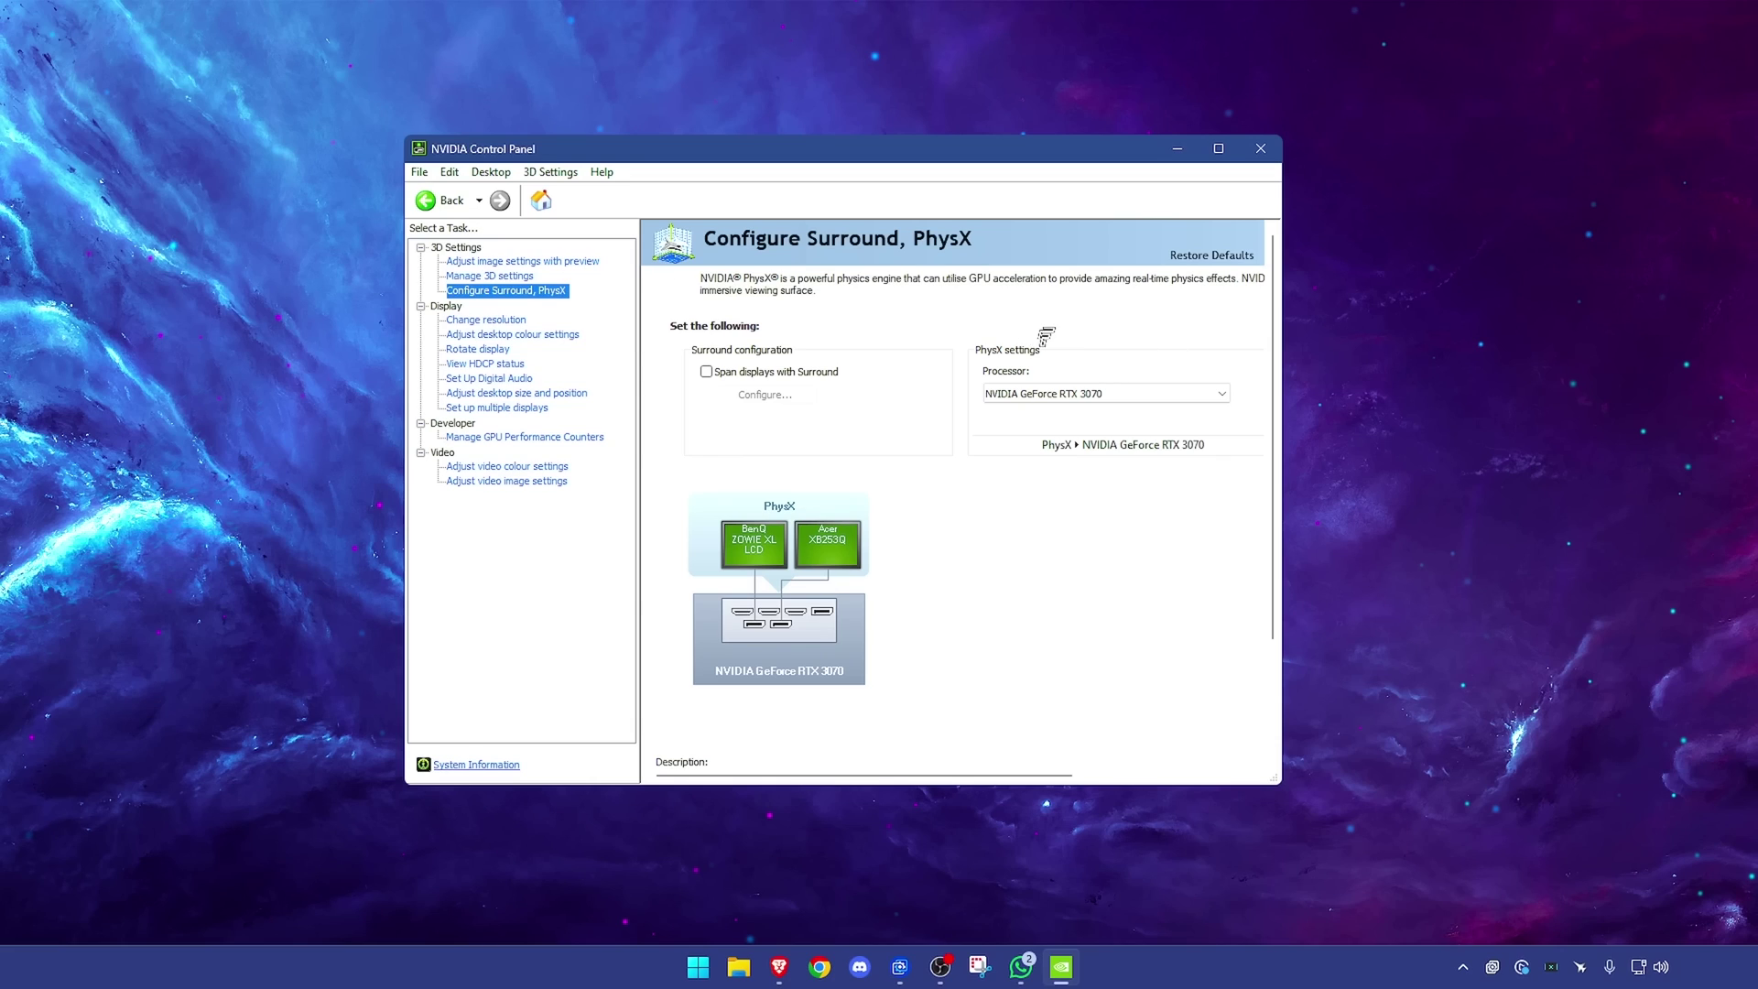
- Set the PhysX processor to NVIDIA GeForce RTX 3070, then view Manage GPU Performance Counters
left_click(1057, 394)
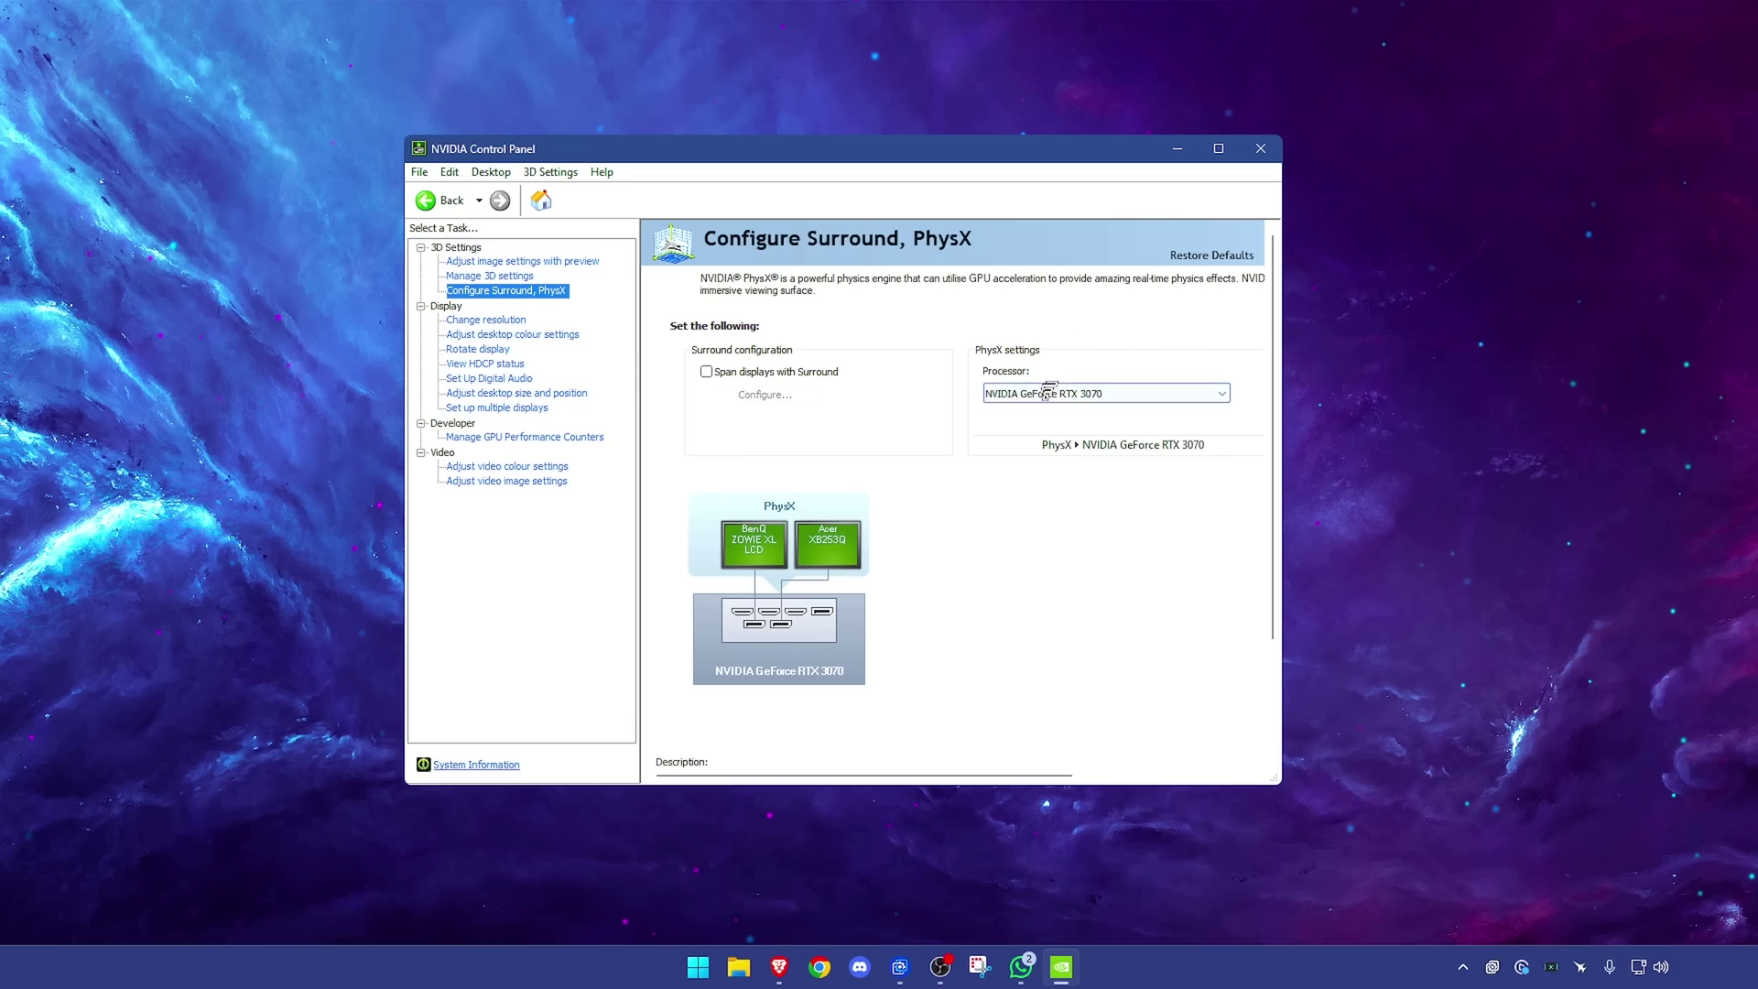
left_click(1051, 427)
left_click(524, 437)
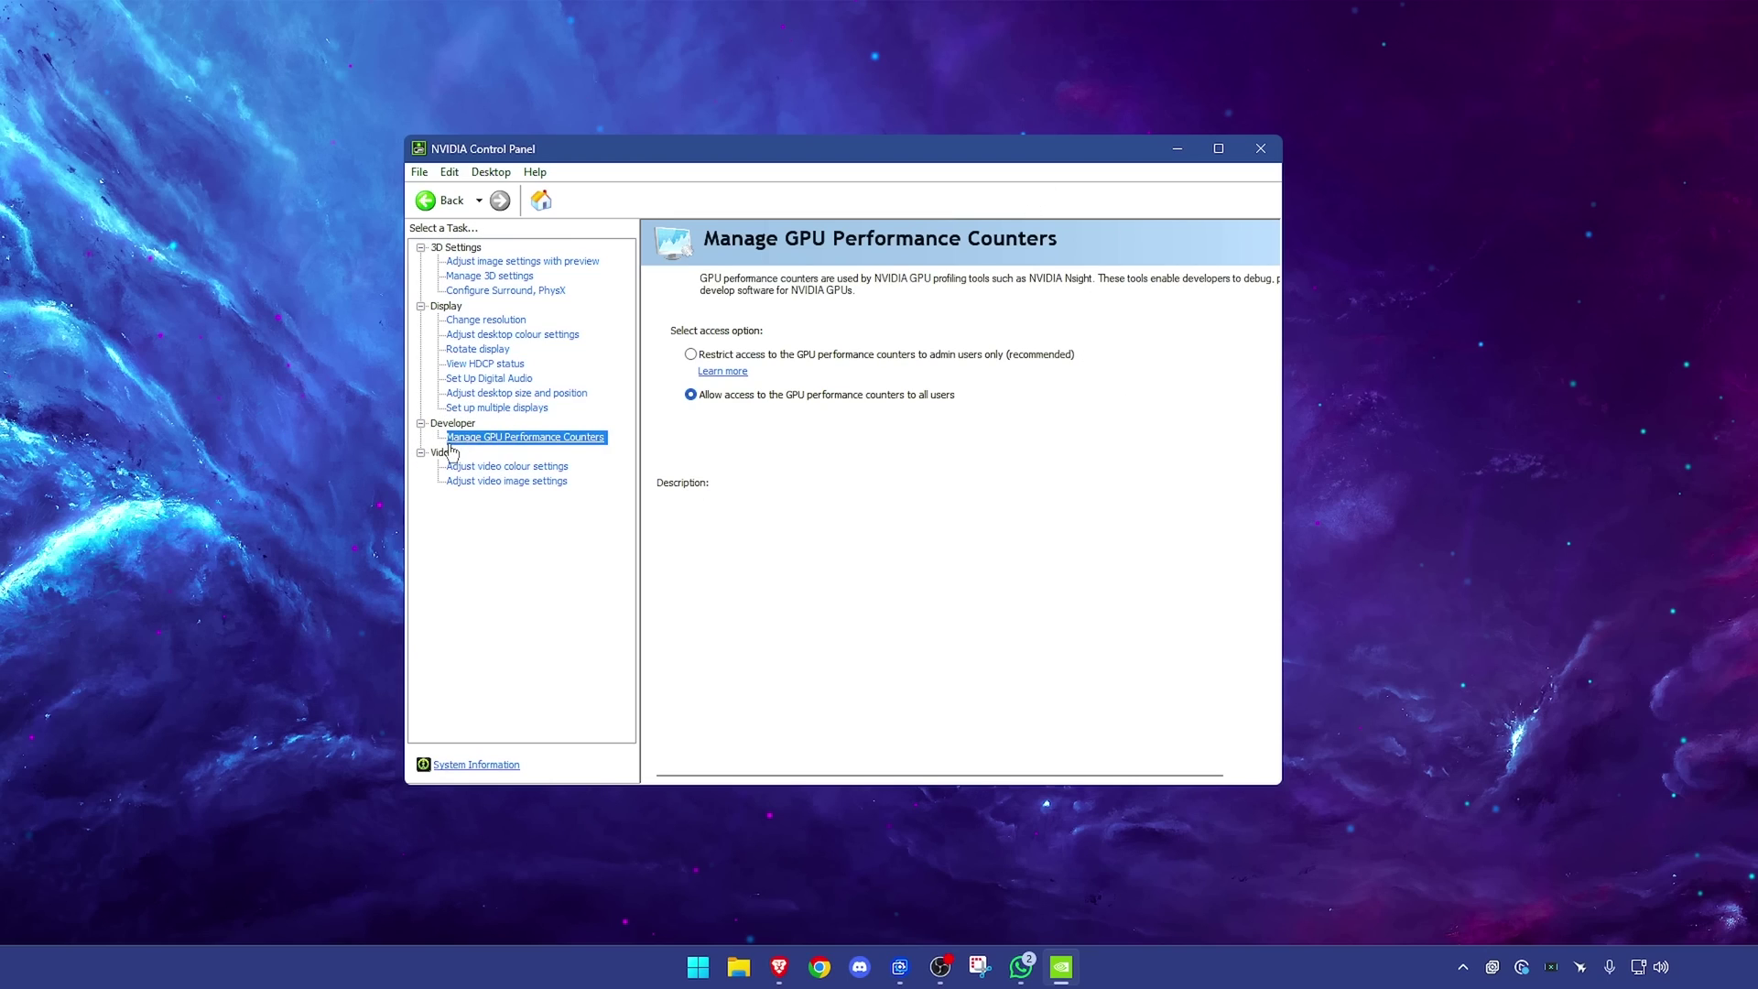
- Glance at the Desktop menu, then show the Change Resolution page for the Acer XB253Q display
left_click(473, 179)
left_click(865, 456)
mouse_move(785, 397)
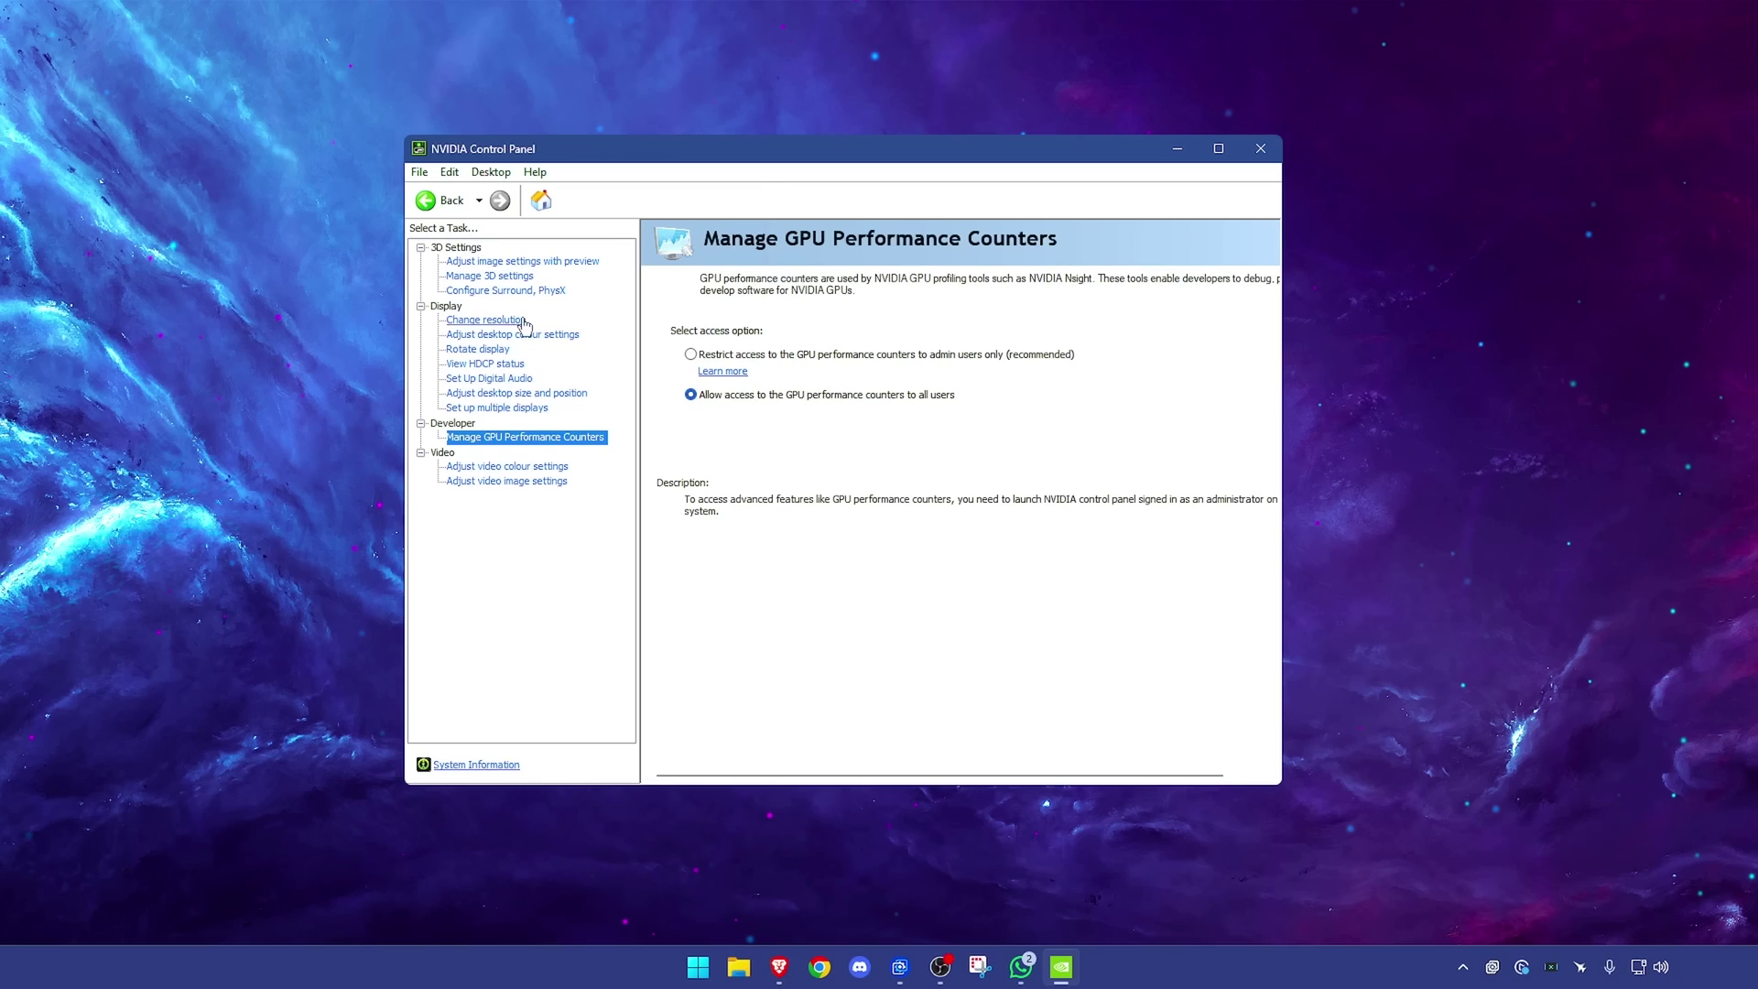
left_click(486, 319)
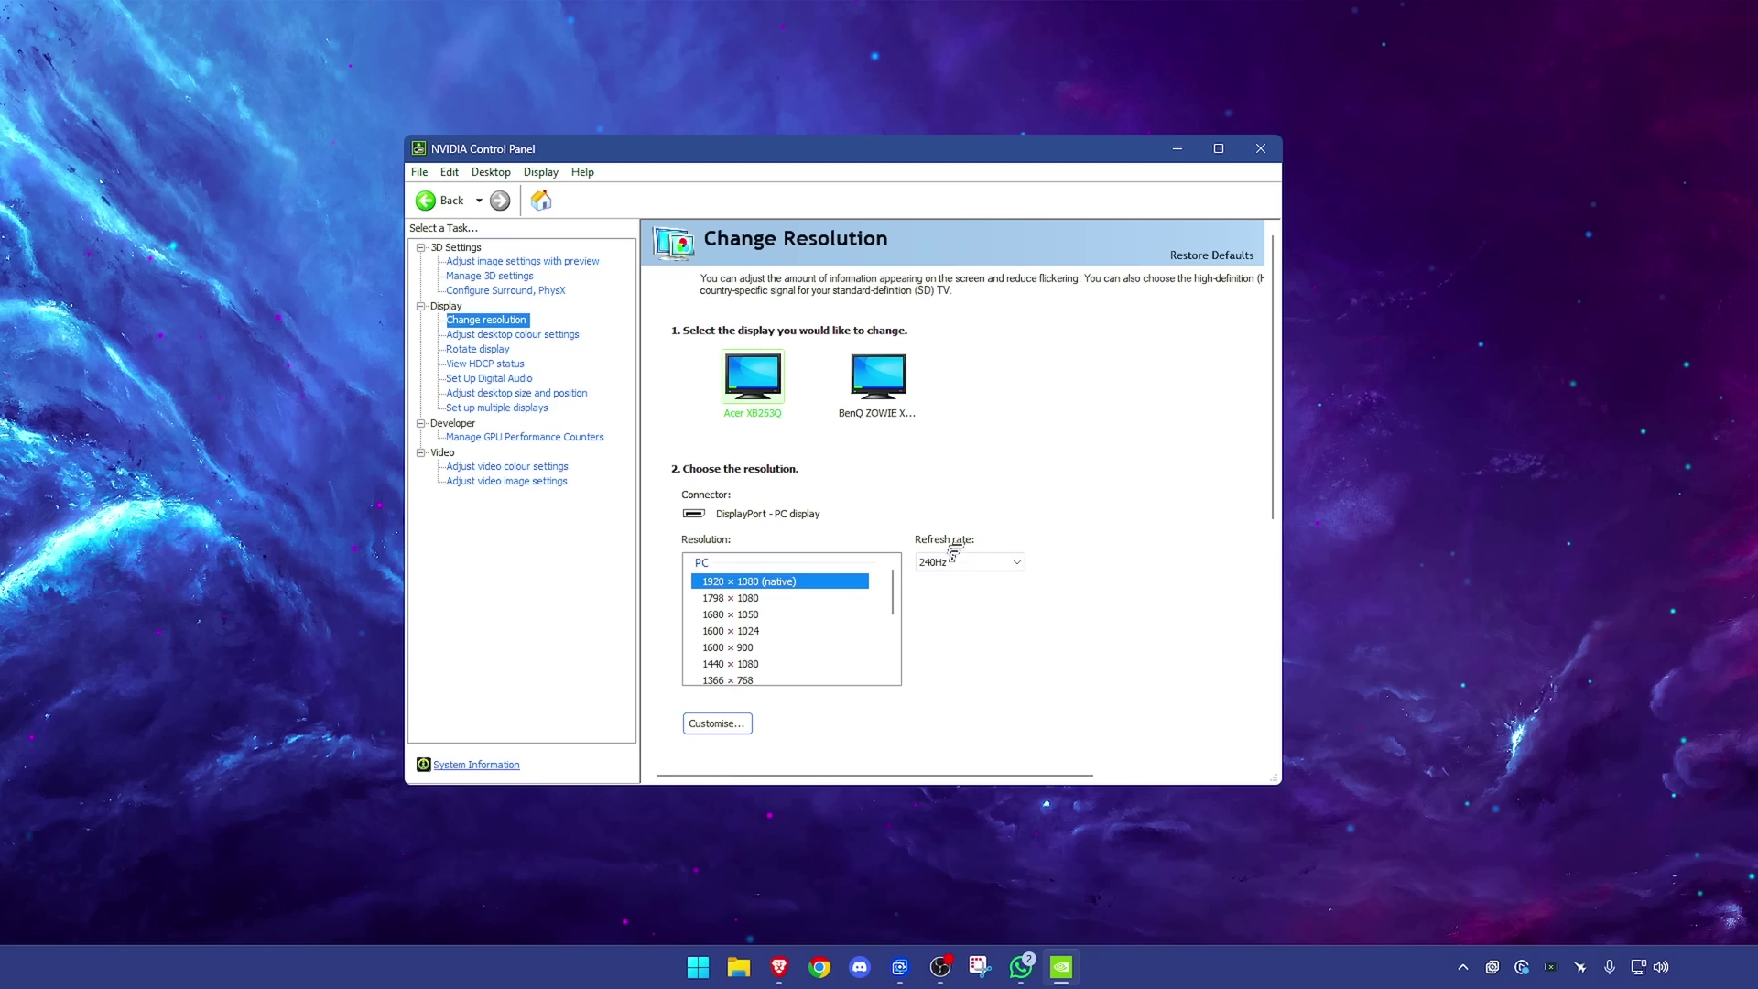
- Keep the 1920 × 1080 resolution at a 240Hz refresh rate
left_click(957, 560)
left_click(1016, 520)
scroll(814, 609, "down", 3)
scroll(814, 609, "up", 3)
scroll(1067, 485, "down", 1)
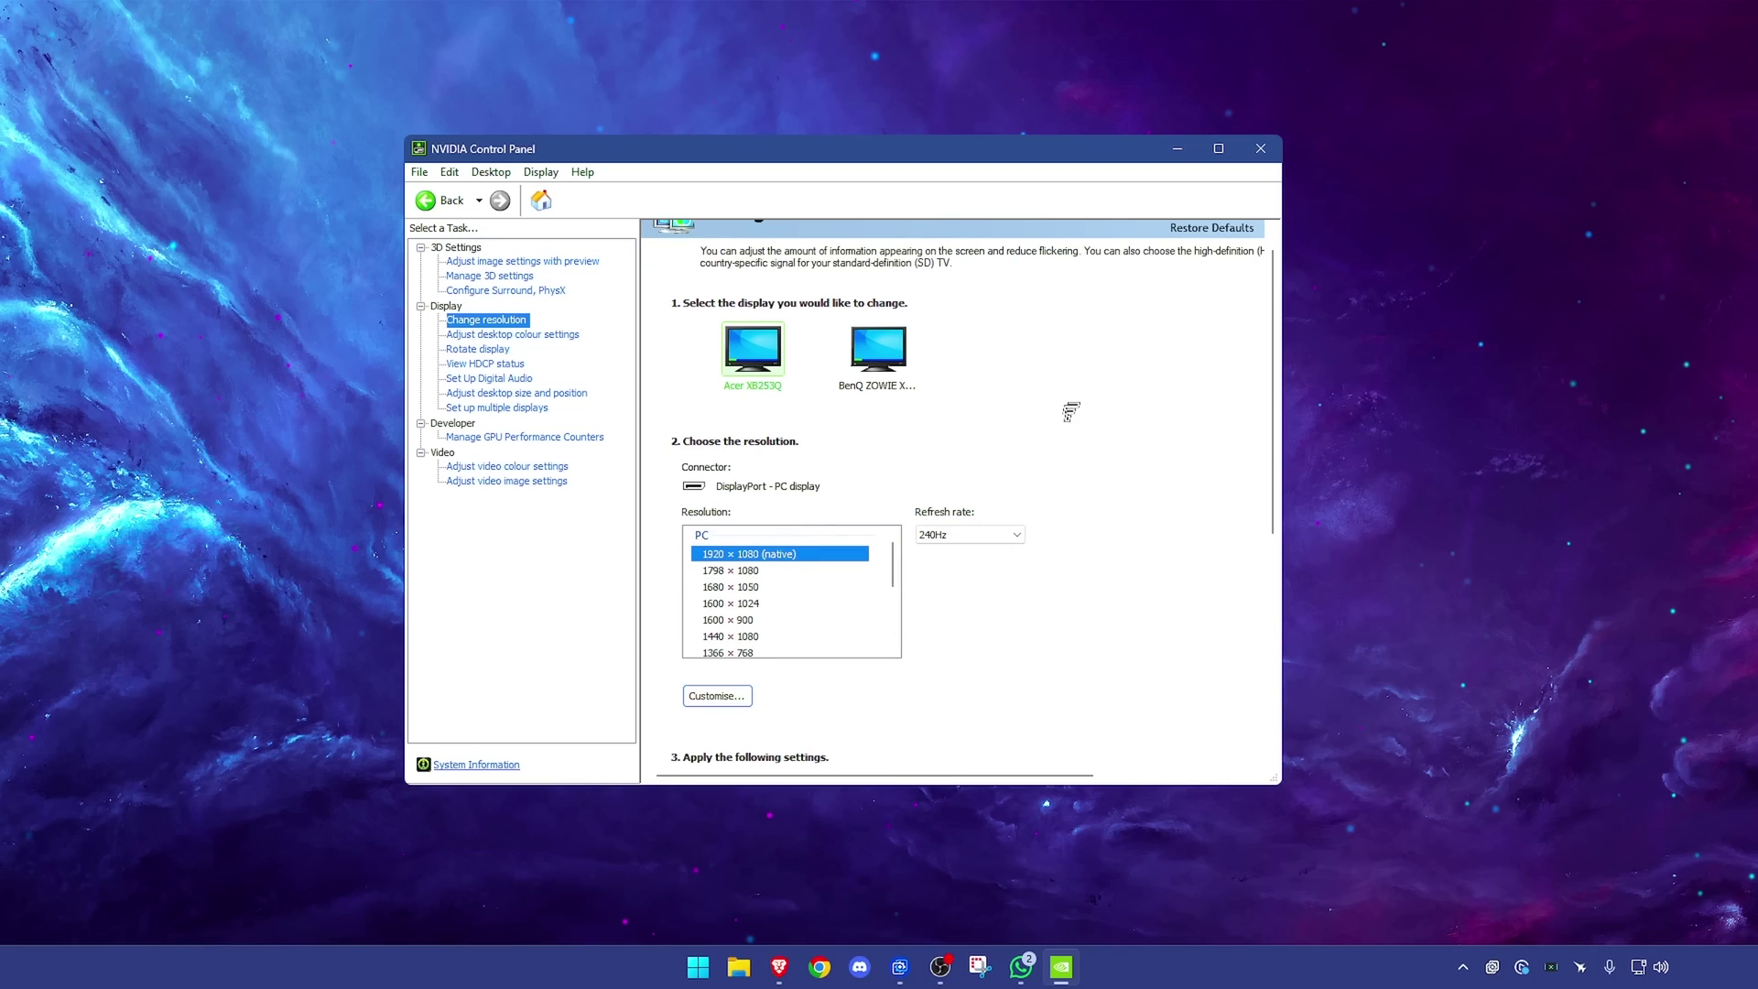
scroll(1099, 439, "down", 5)
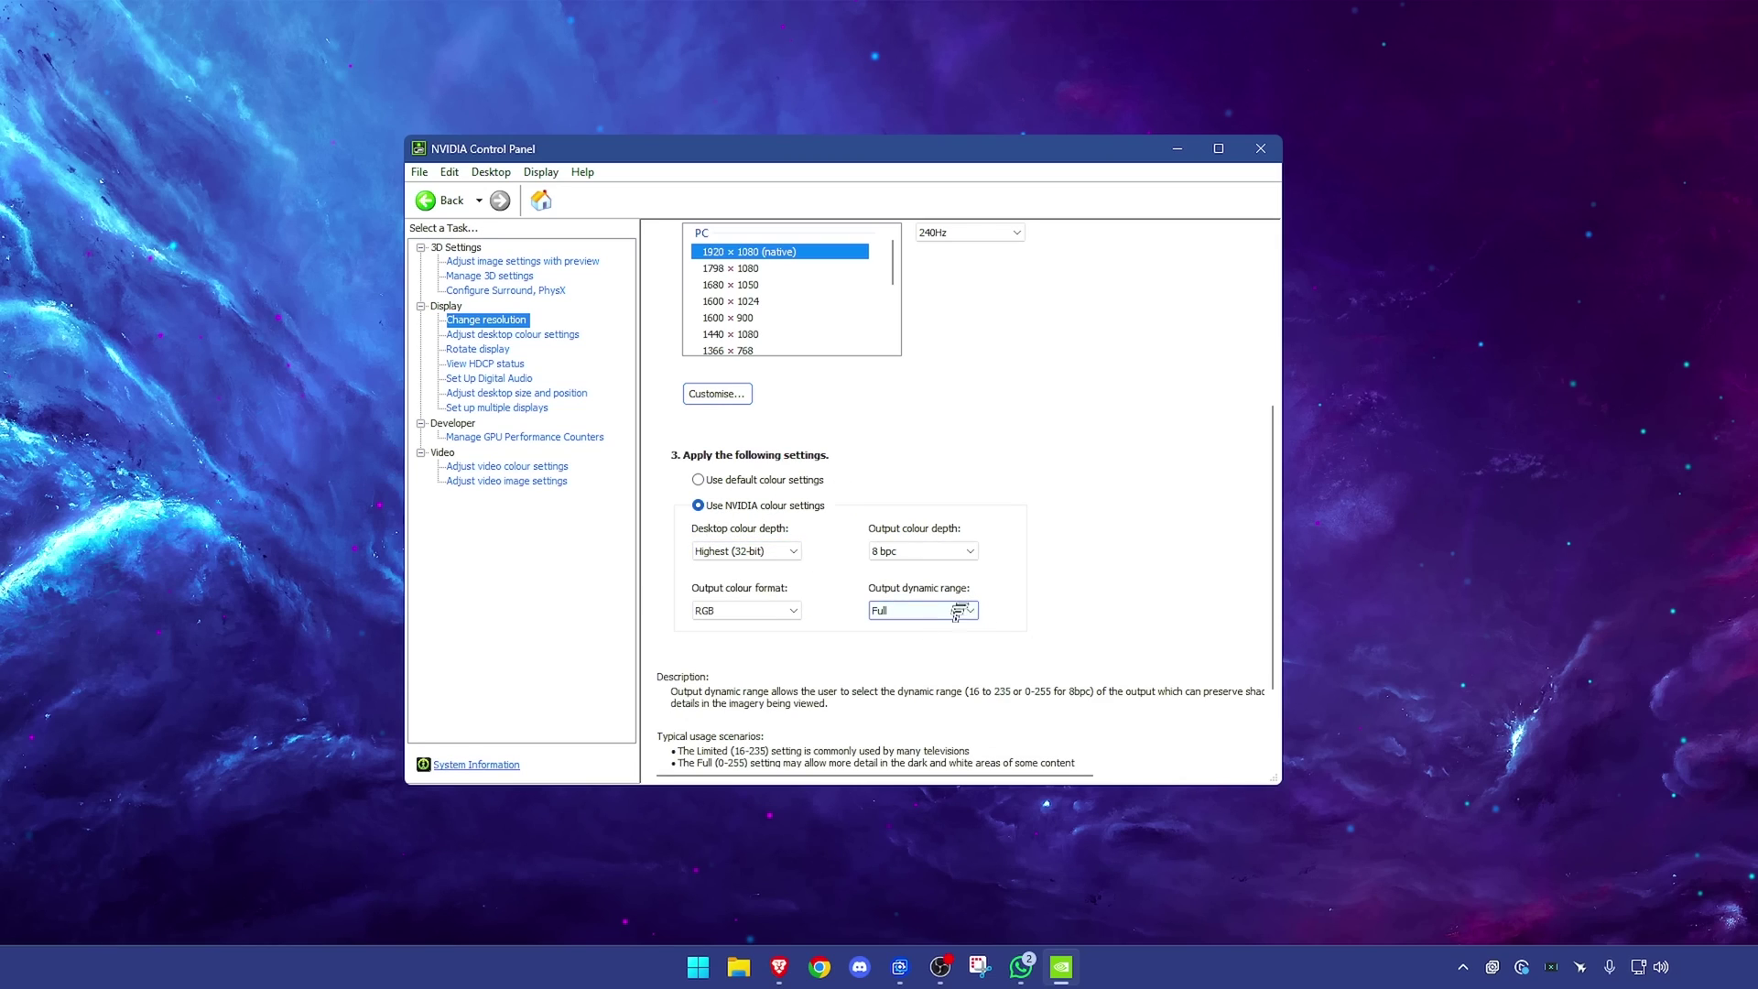
- Leave output dynamic range on Full and go to the desktop colour settings page
left_click(923, 607)
left_click(923, 607)
left_click(927, 607)
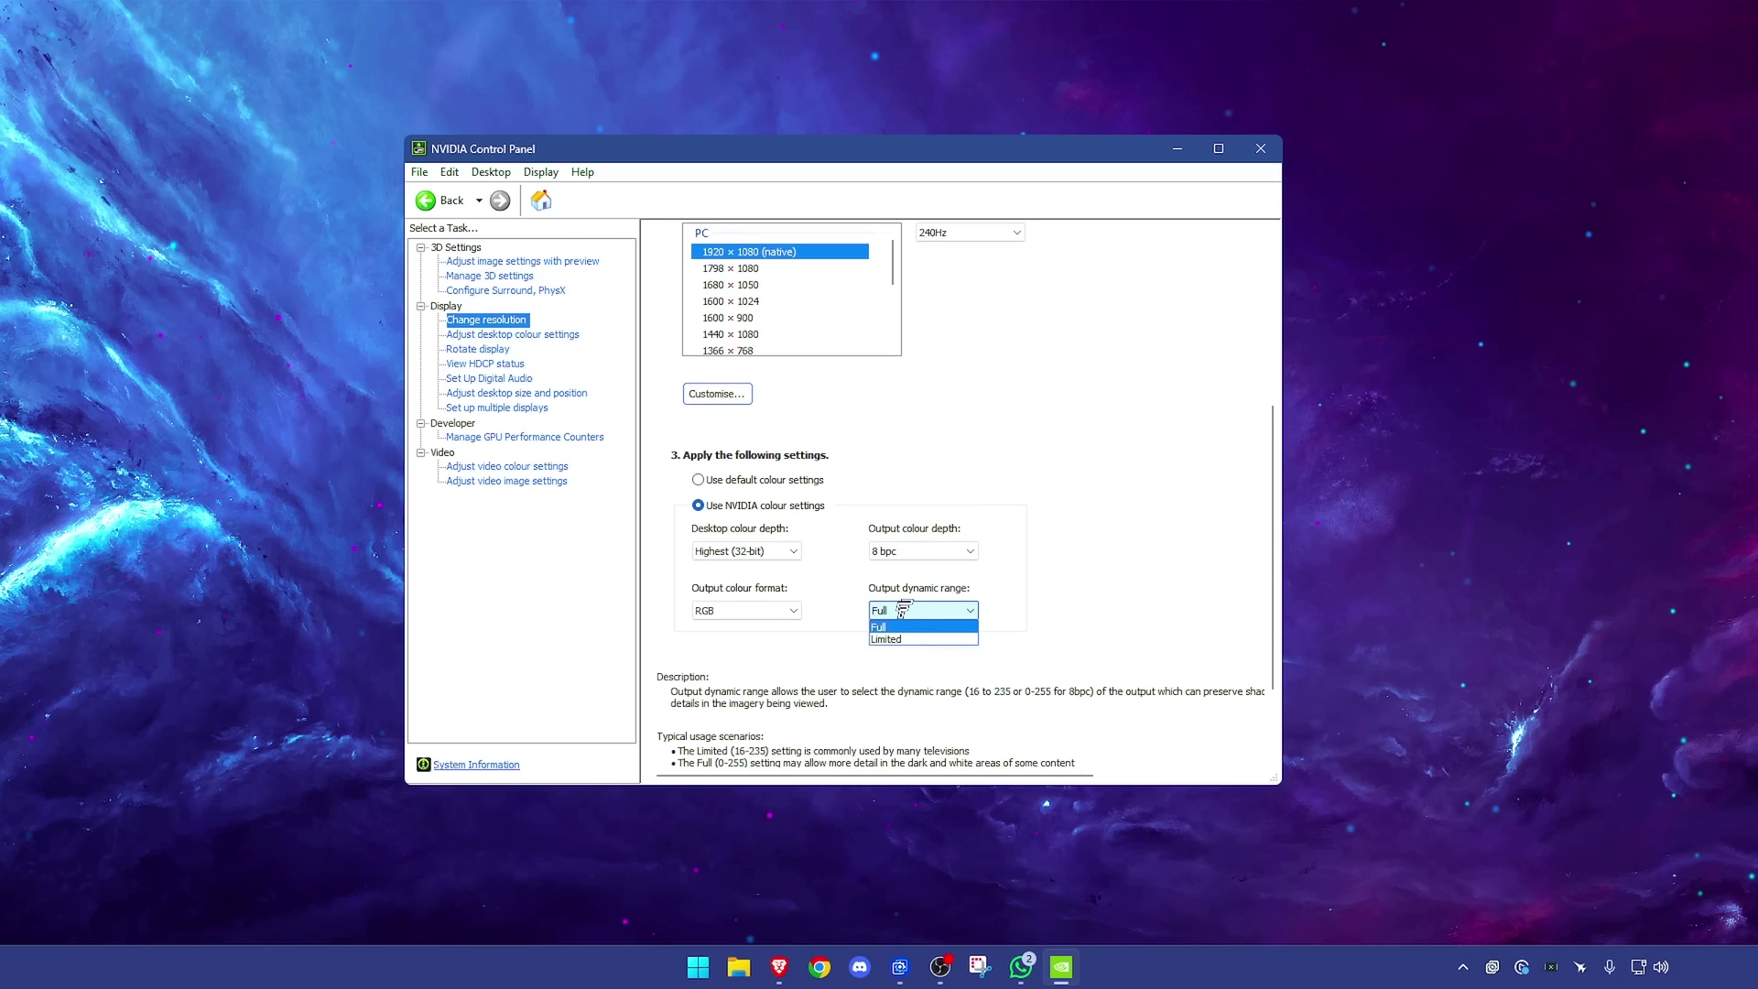
left_click(901, 607)
scroll(958, 708, "up", 1)
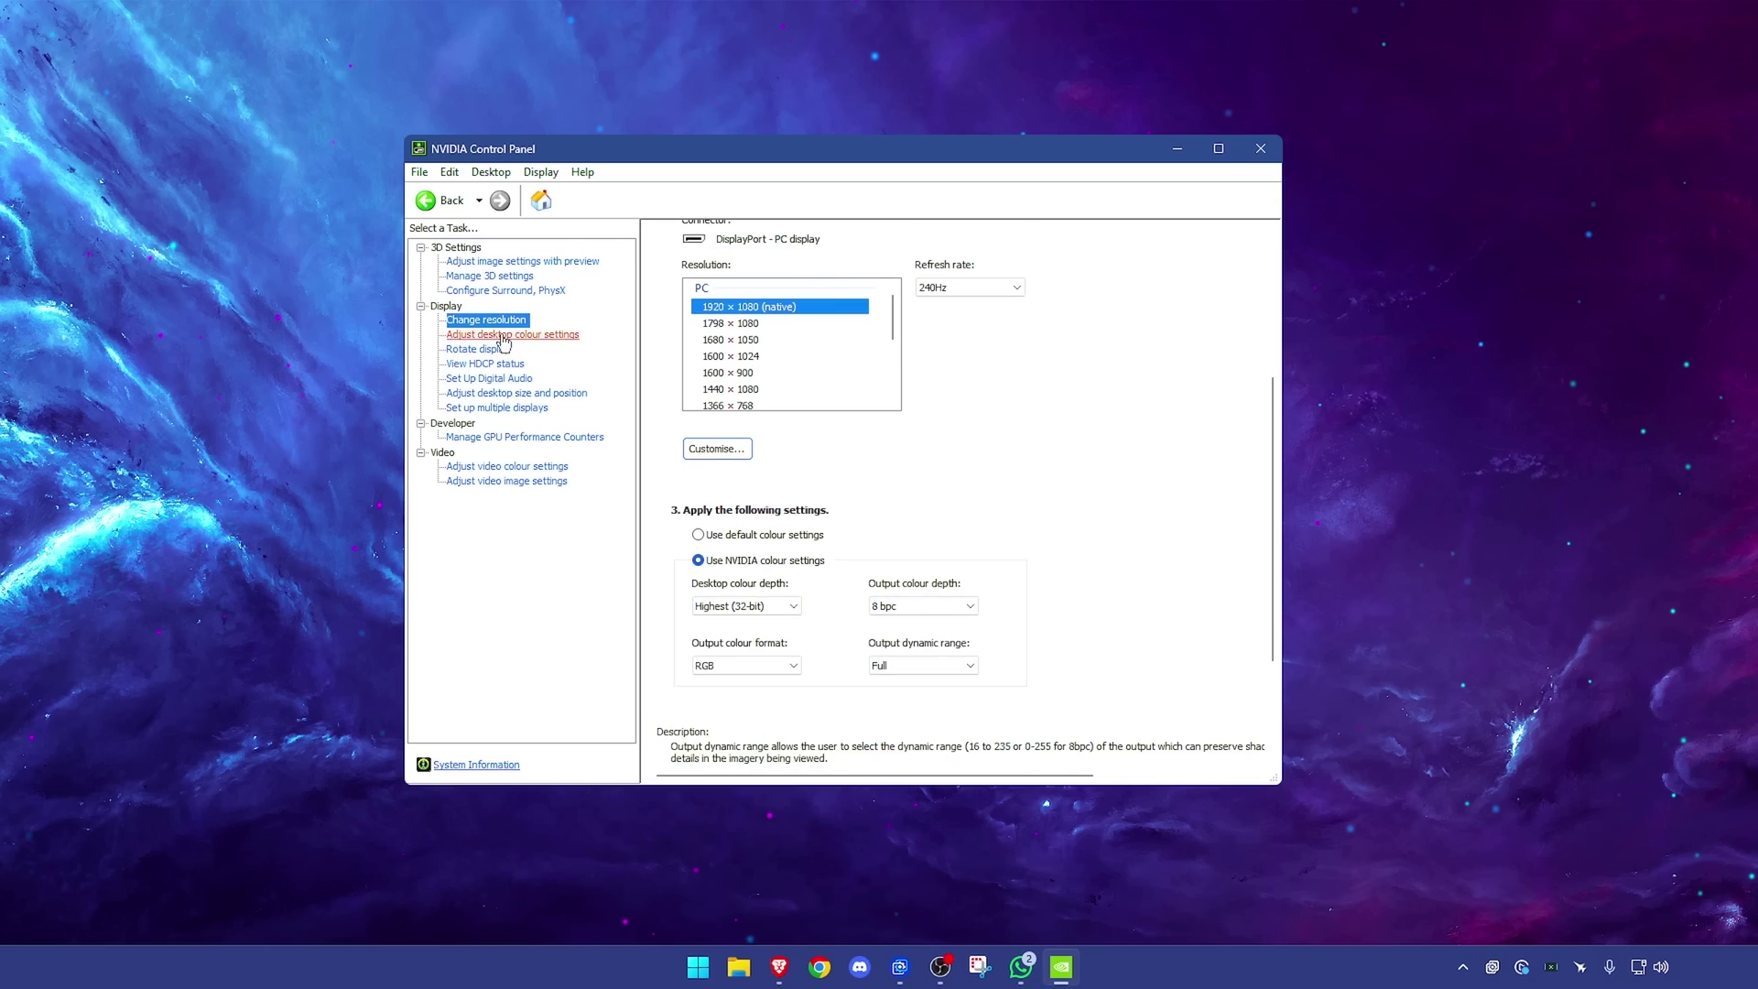
left_click(504, 336)
- Review the colour sliders (vibrance 65%, gamma 1.05), then show the desktop size and position page
scroll(974, 717, "down", 3)
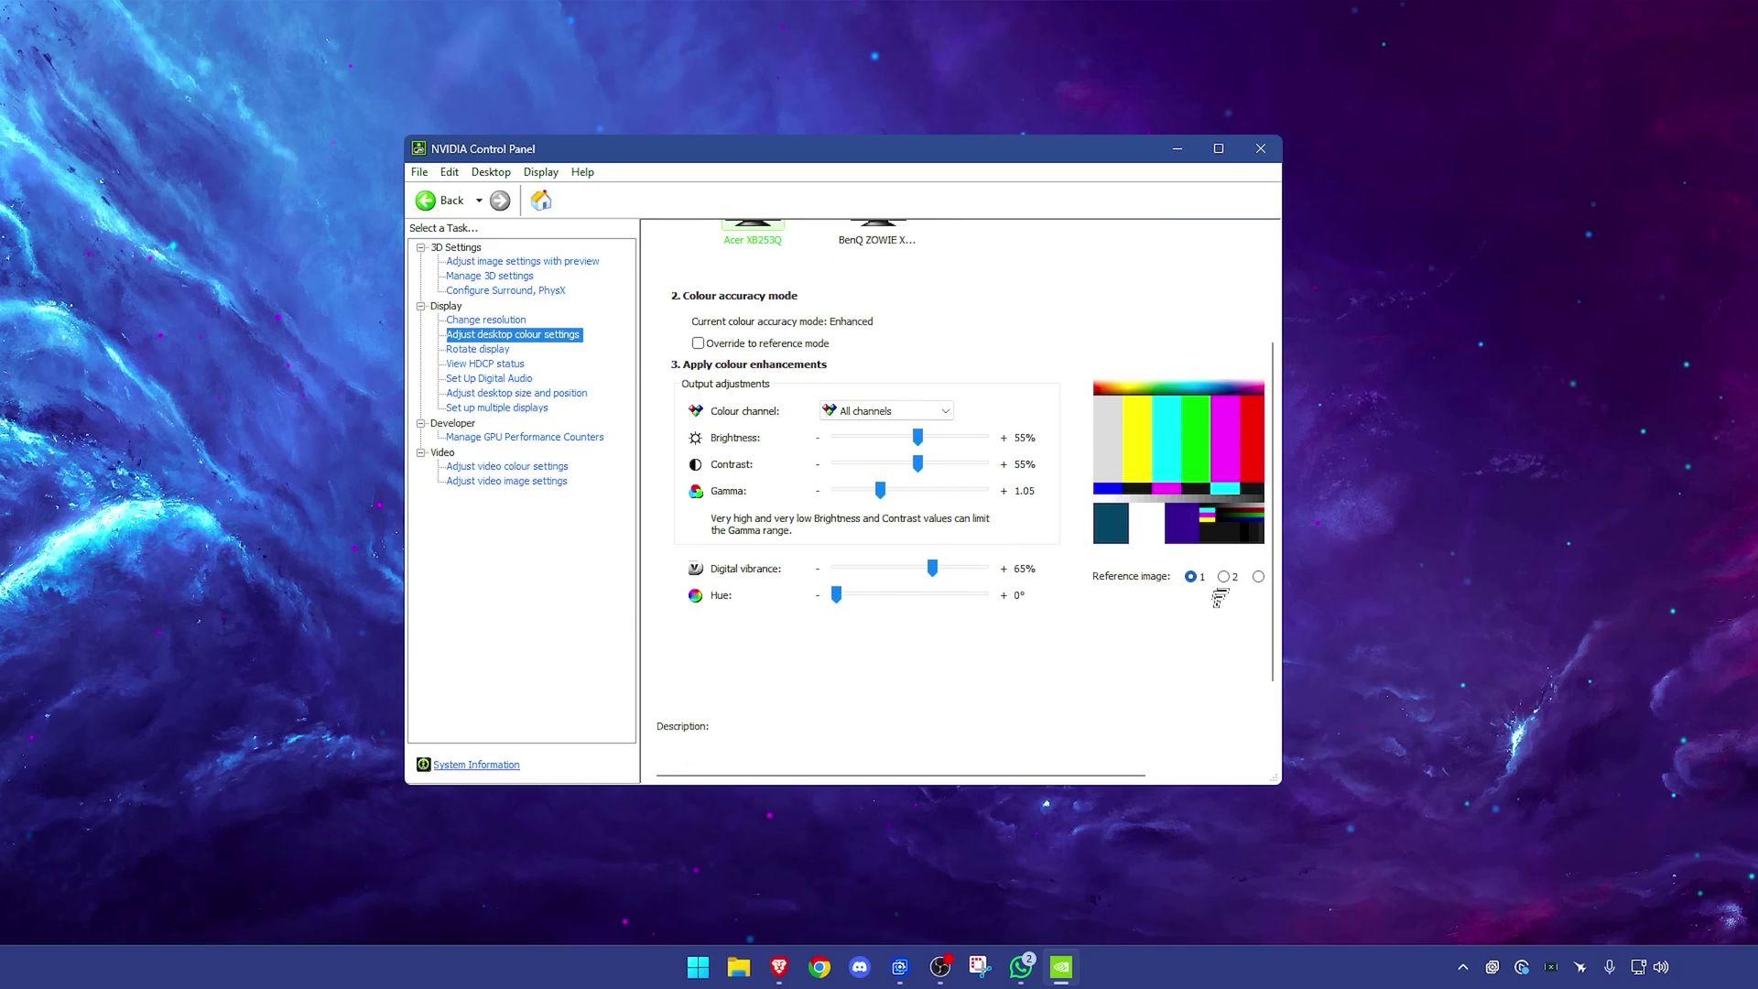
scroll(1218, 600, "up", 2)
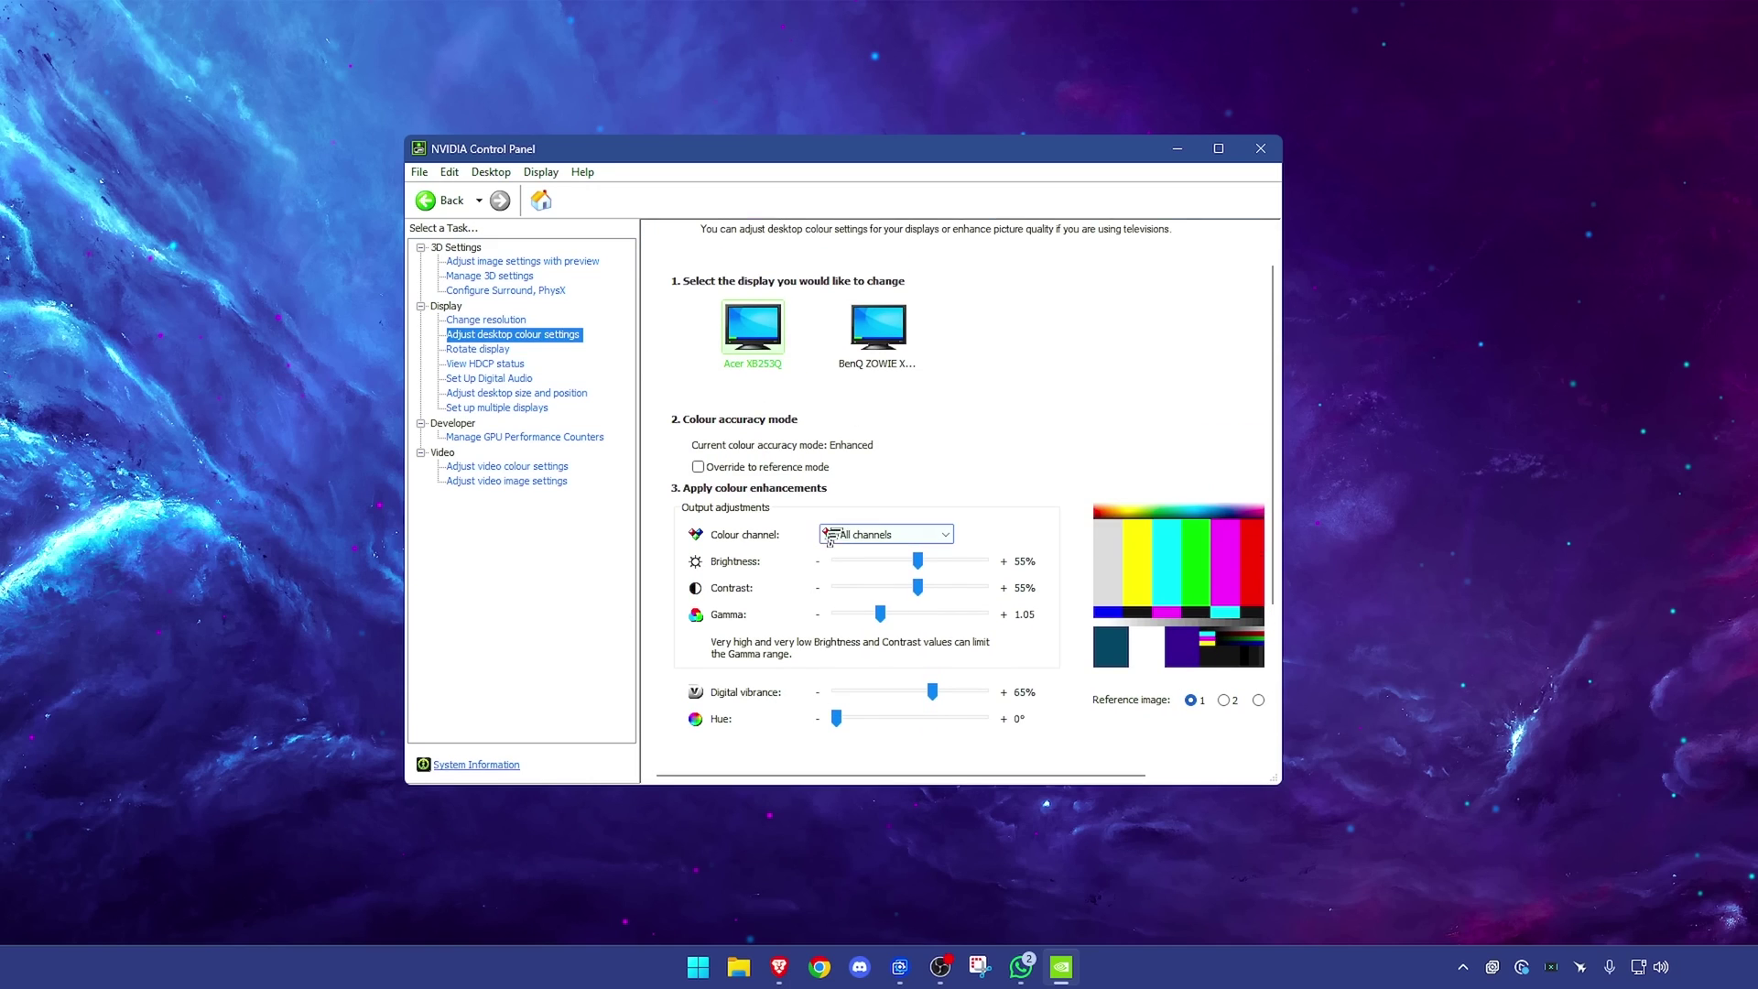
scroll(829, 536, "down", 2)
scroll(870, 464, "up", 1)
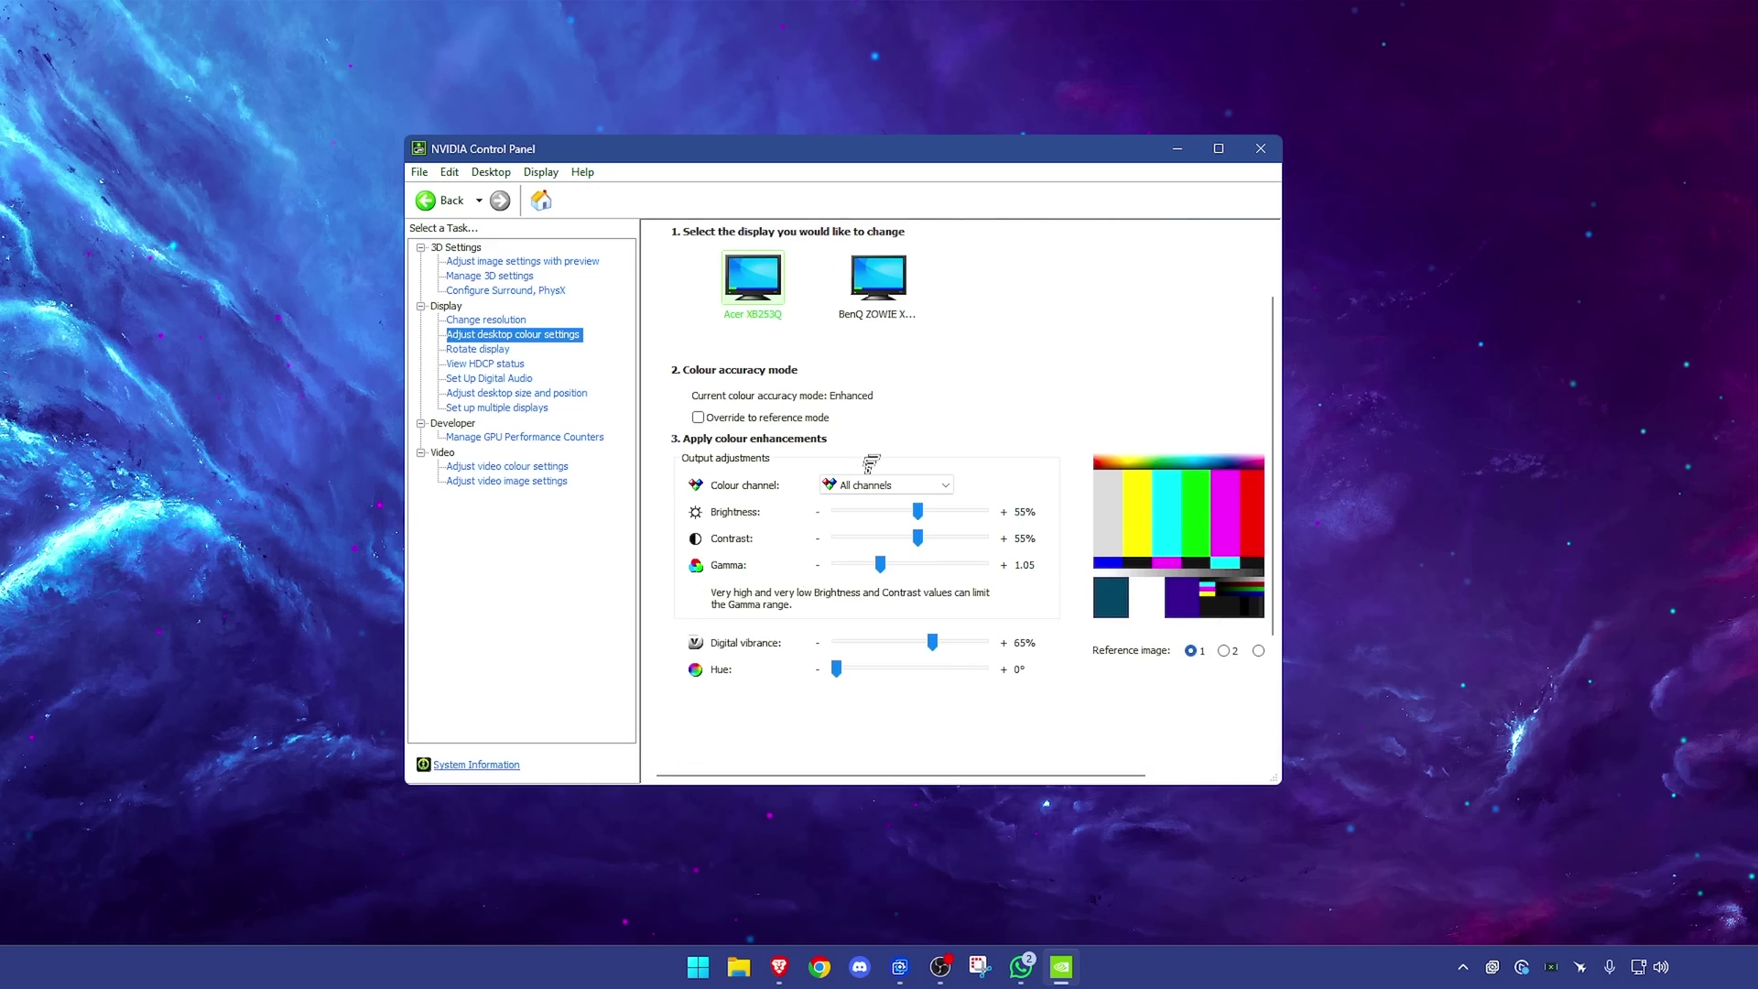
scroll(1223, 584, "up", 2)
scroll(1221, 582, "down", 3)
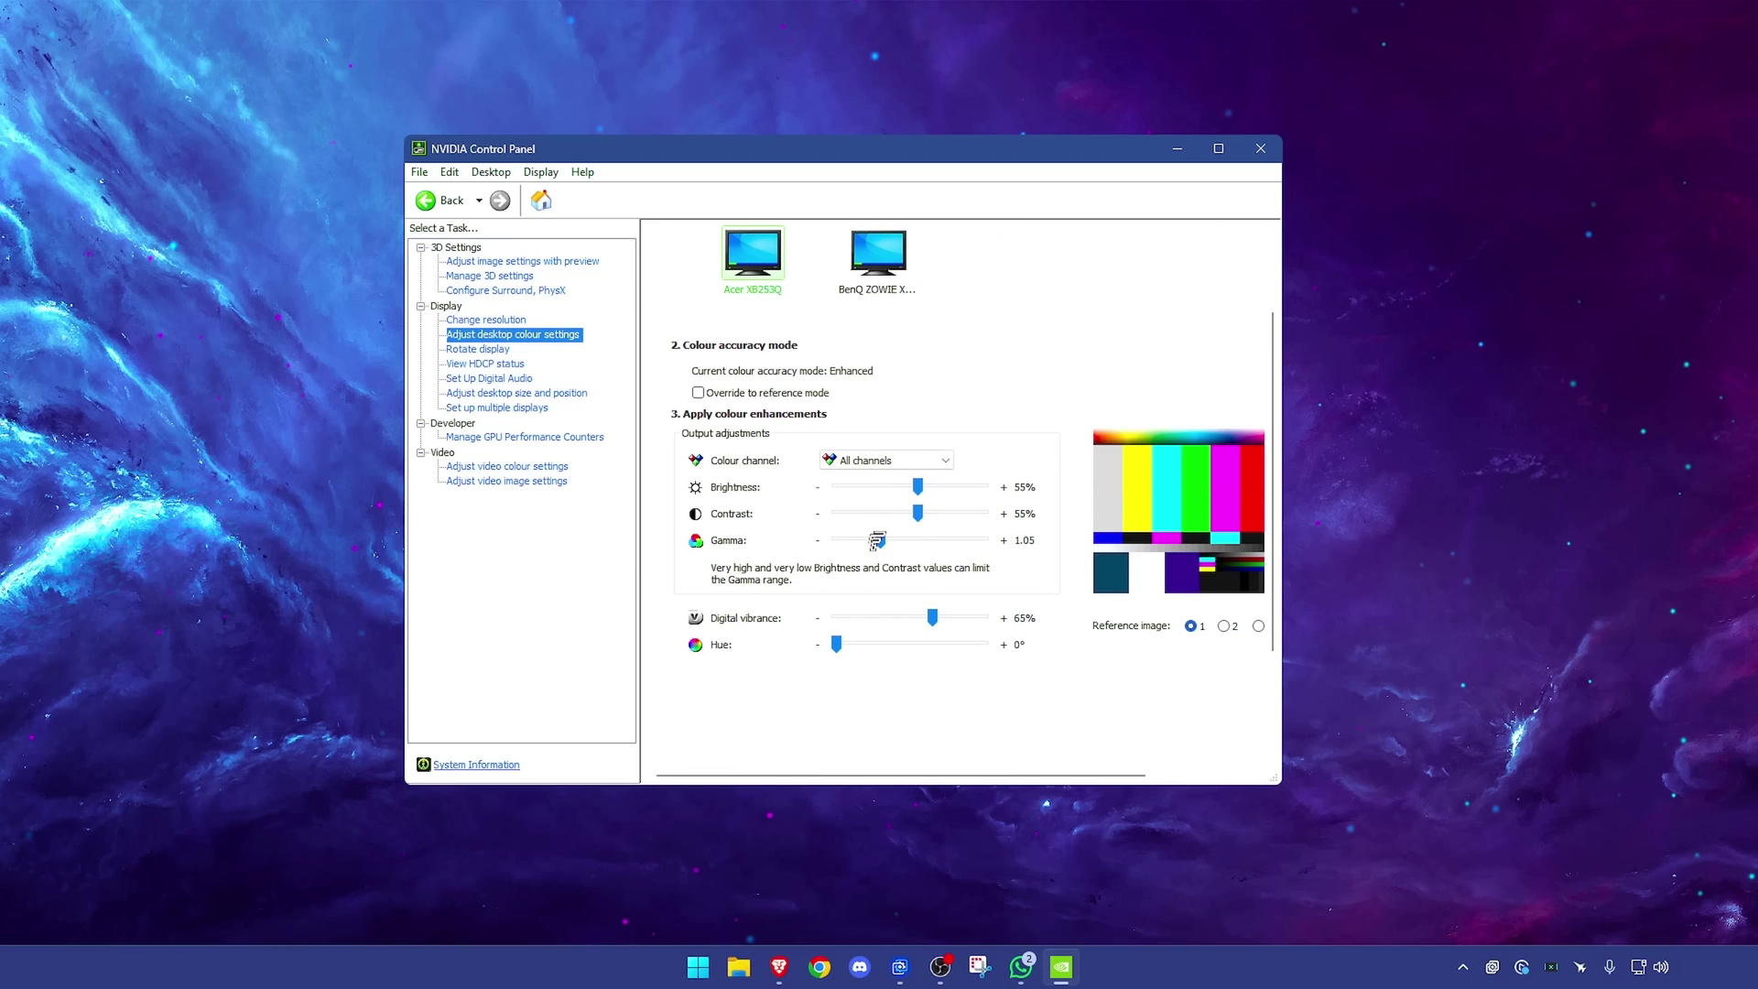
left_click(511, 394)
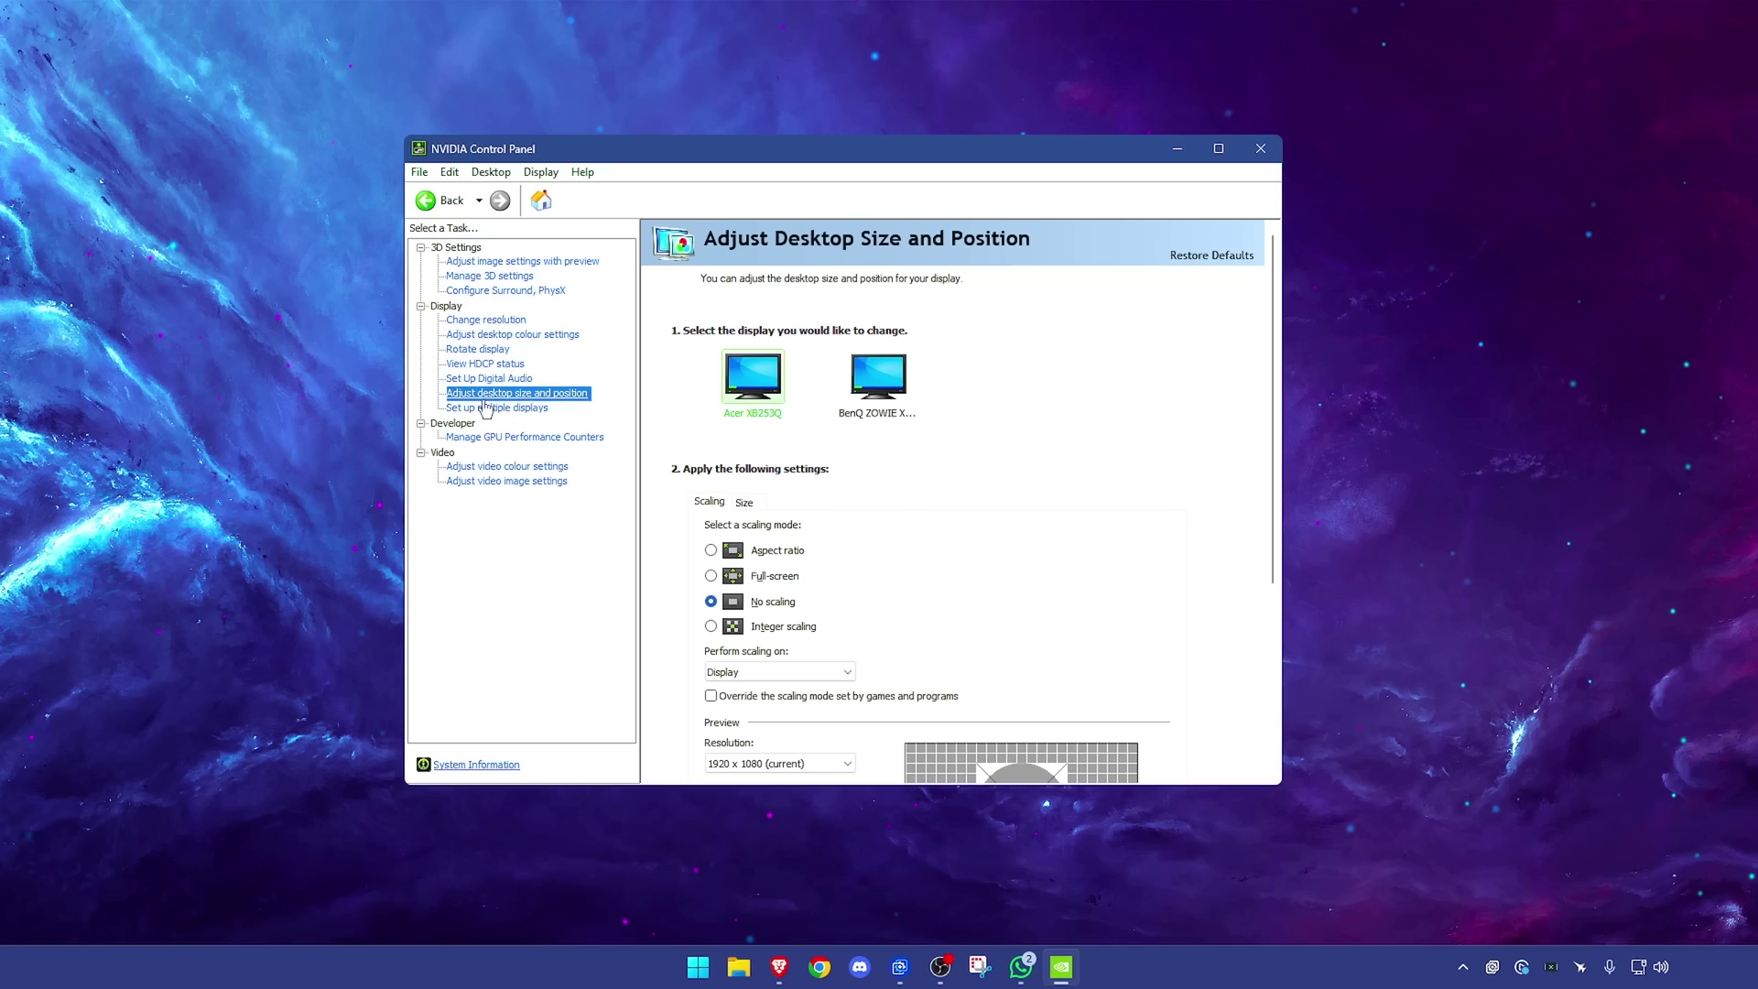
- Confirm the Acer display keeps No scaling, performed on the Display
scroll(1048, 509, "down", 2)
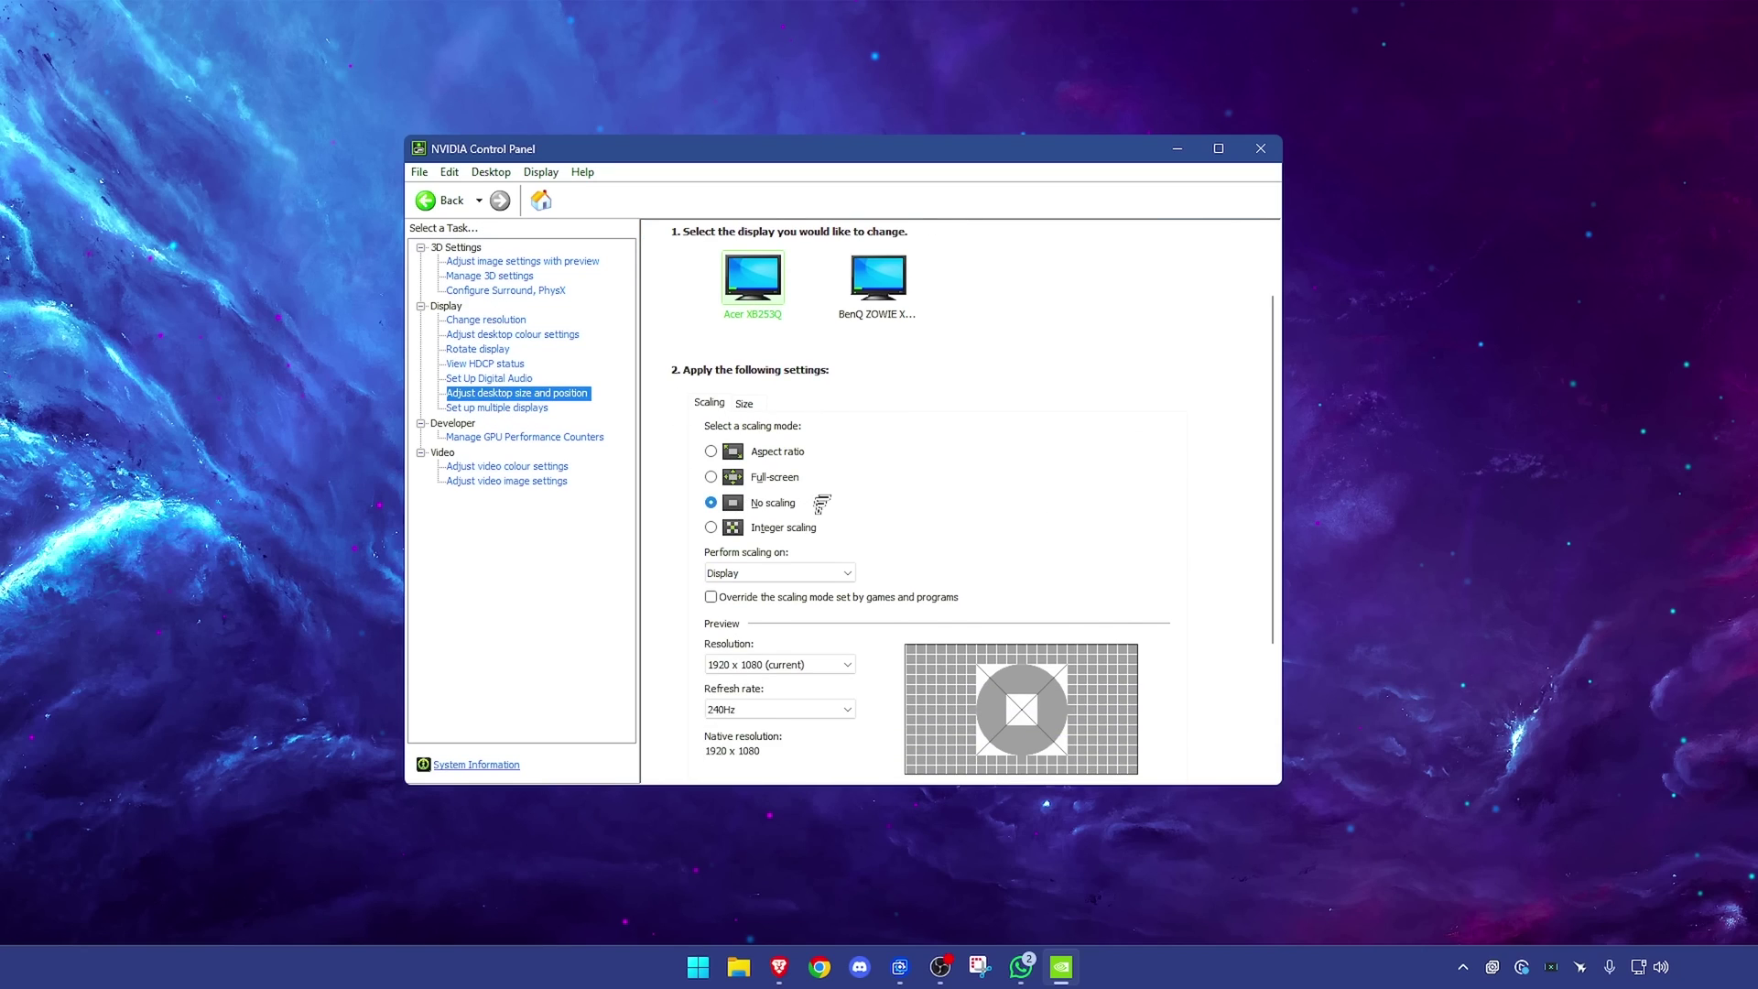
scroll(806, 503, "up", 2)
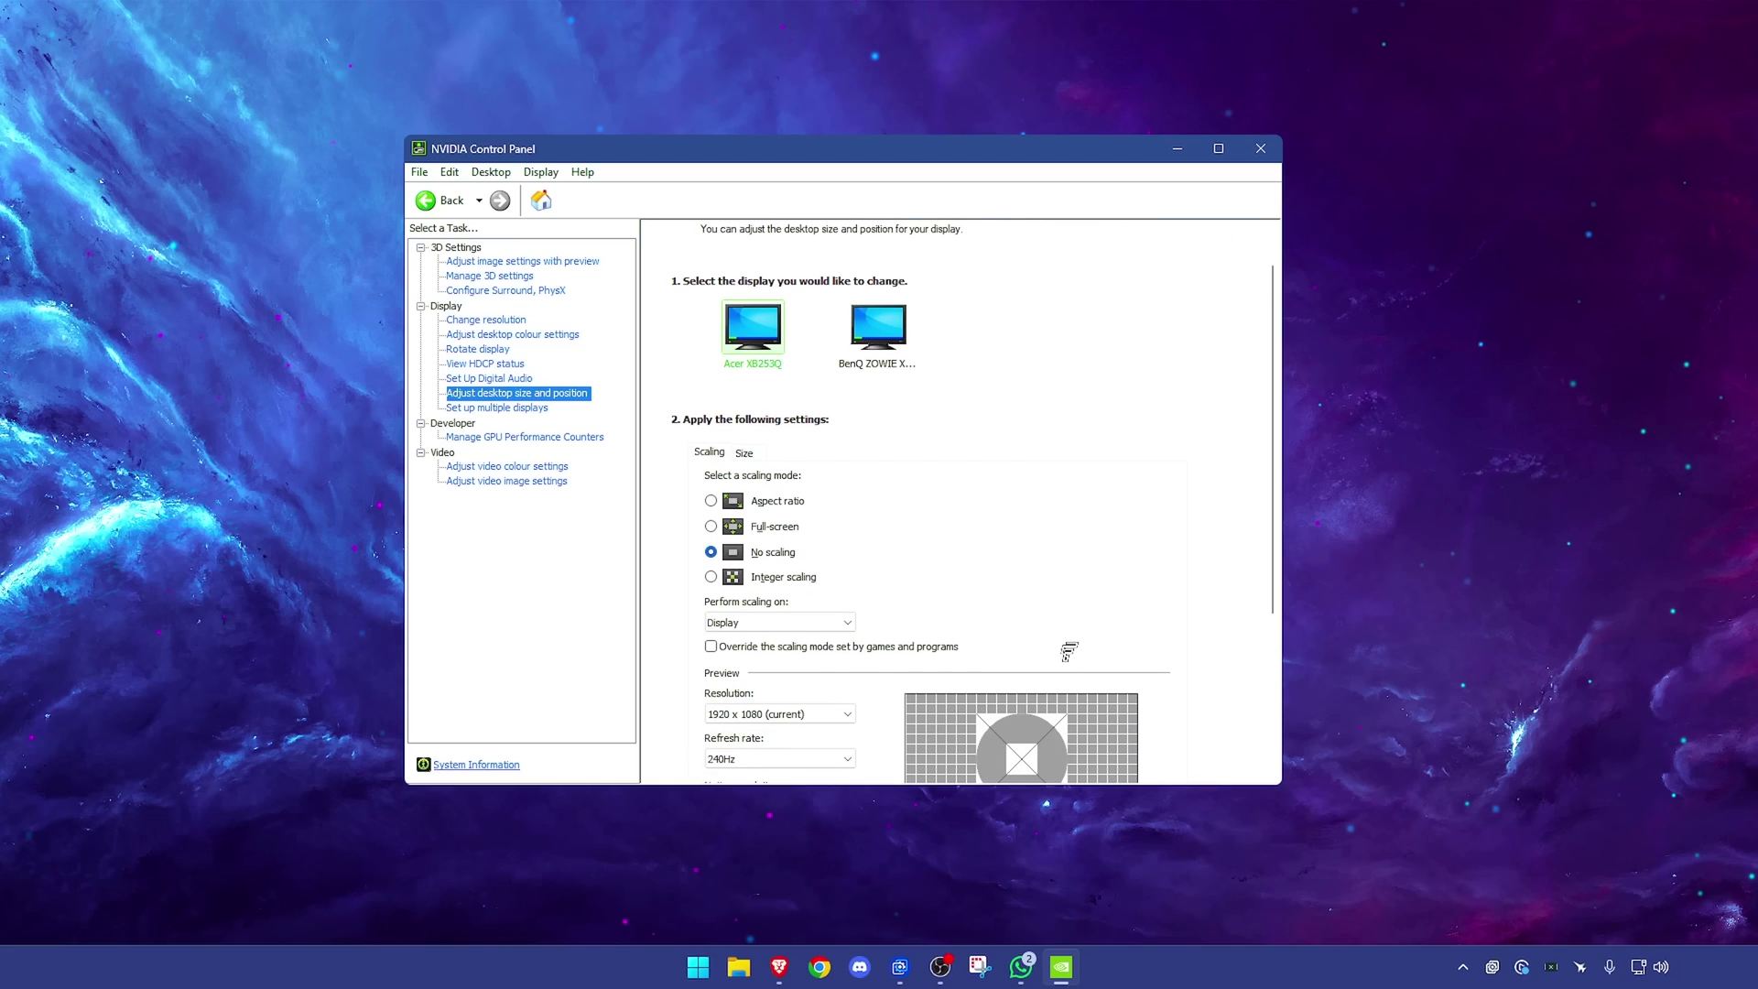
scroll(1044, 623, "down", 2)
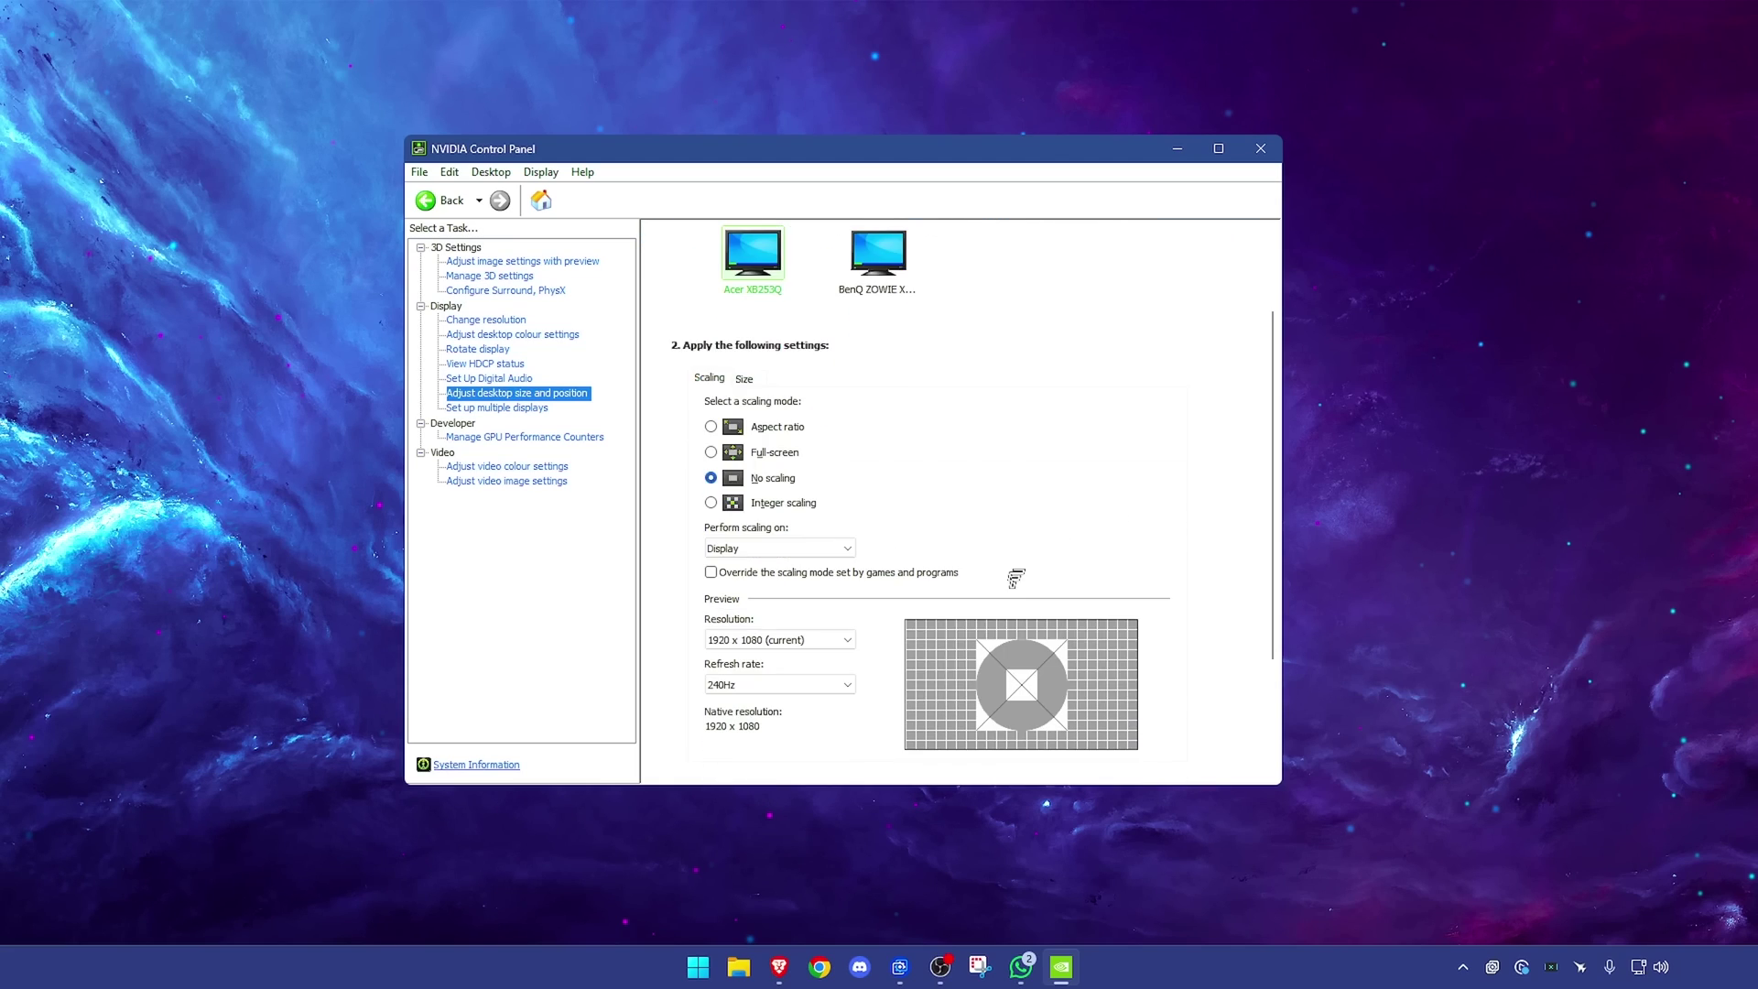
left_click(803, 549)
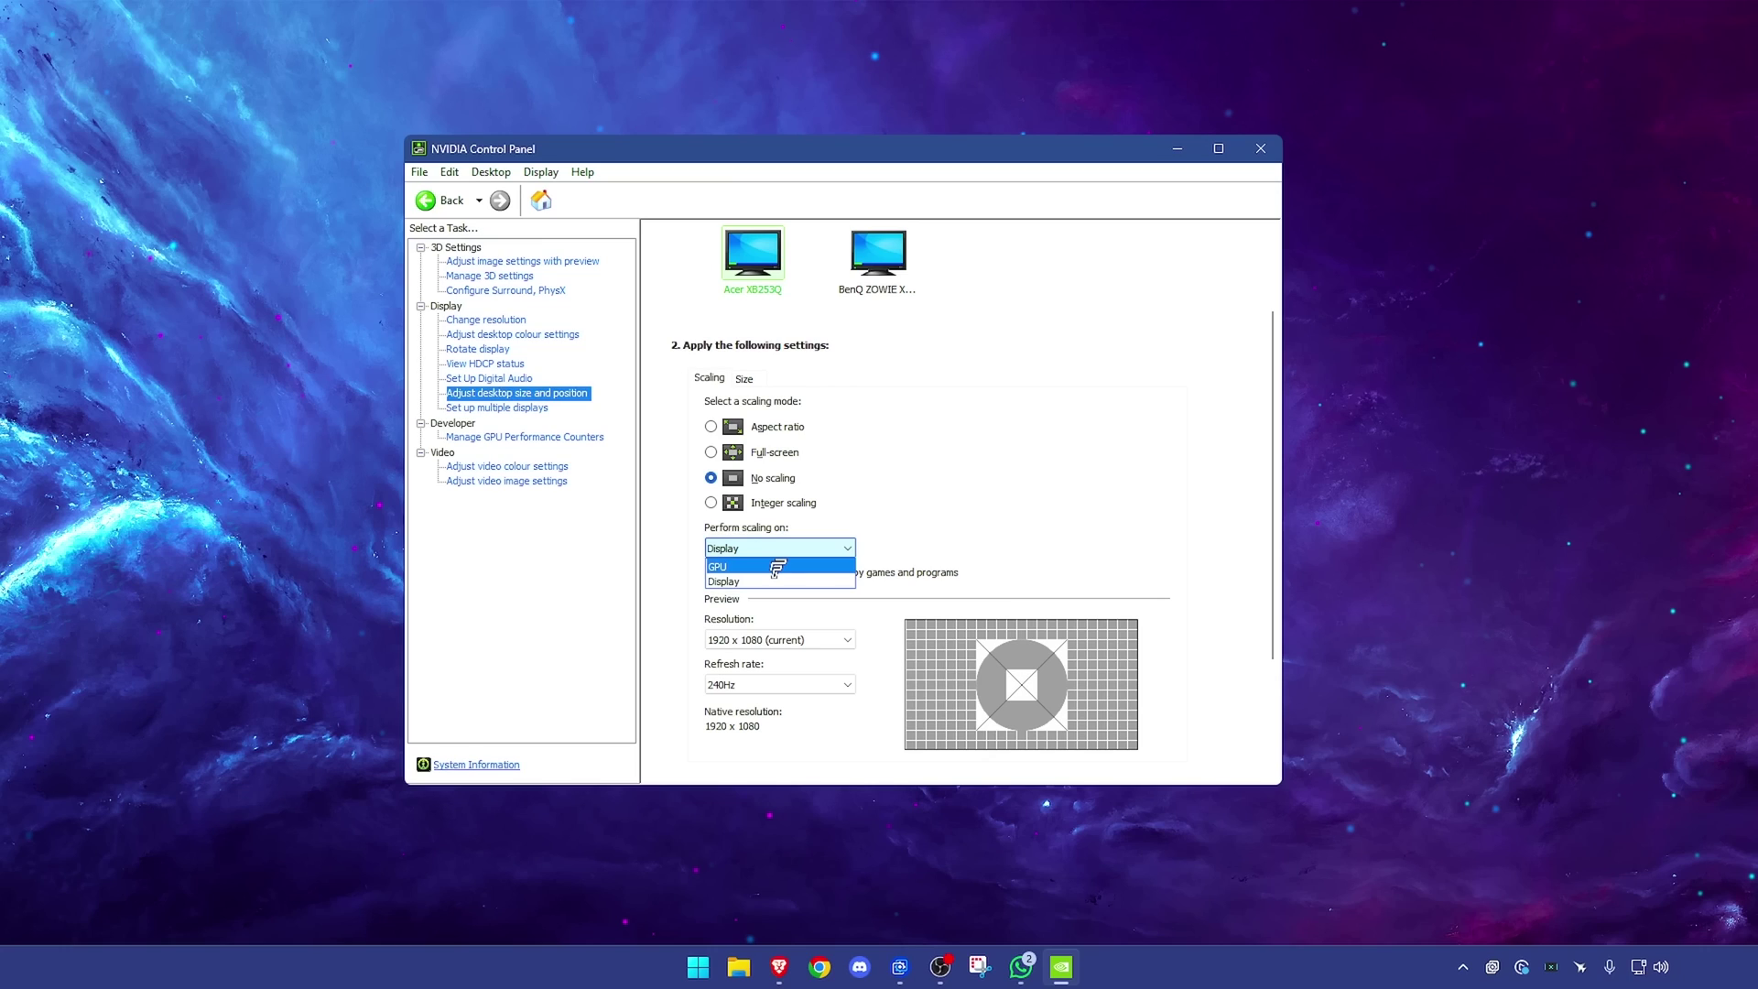
left_click(777, 568)
- Compare the BenQ ZOWIE monitor's scaling, return to the Acer, and show the video colour settings page
left_click(879, 254)
left_click(778, 547)
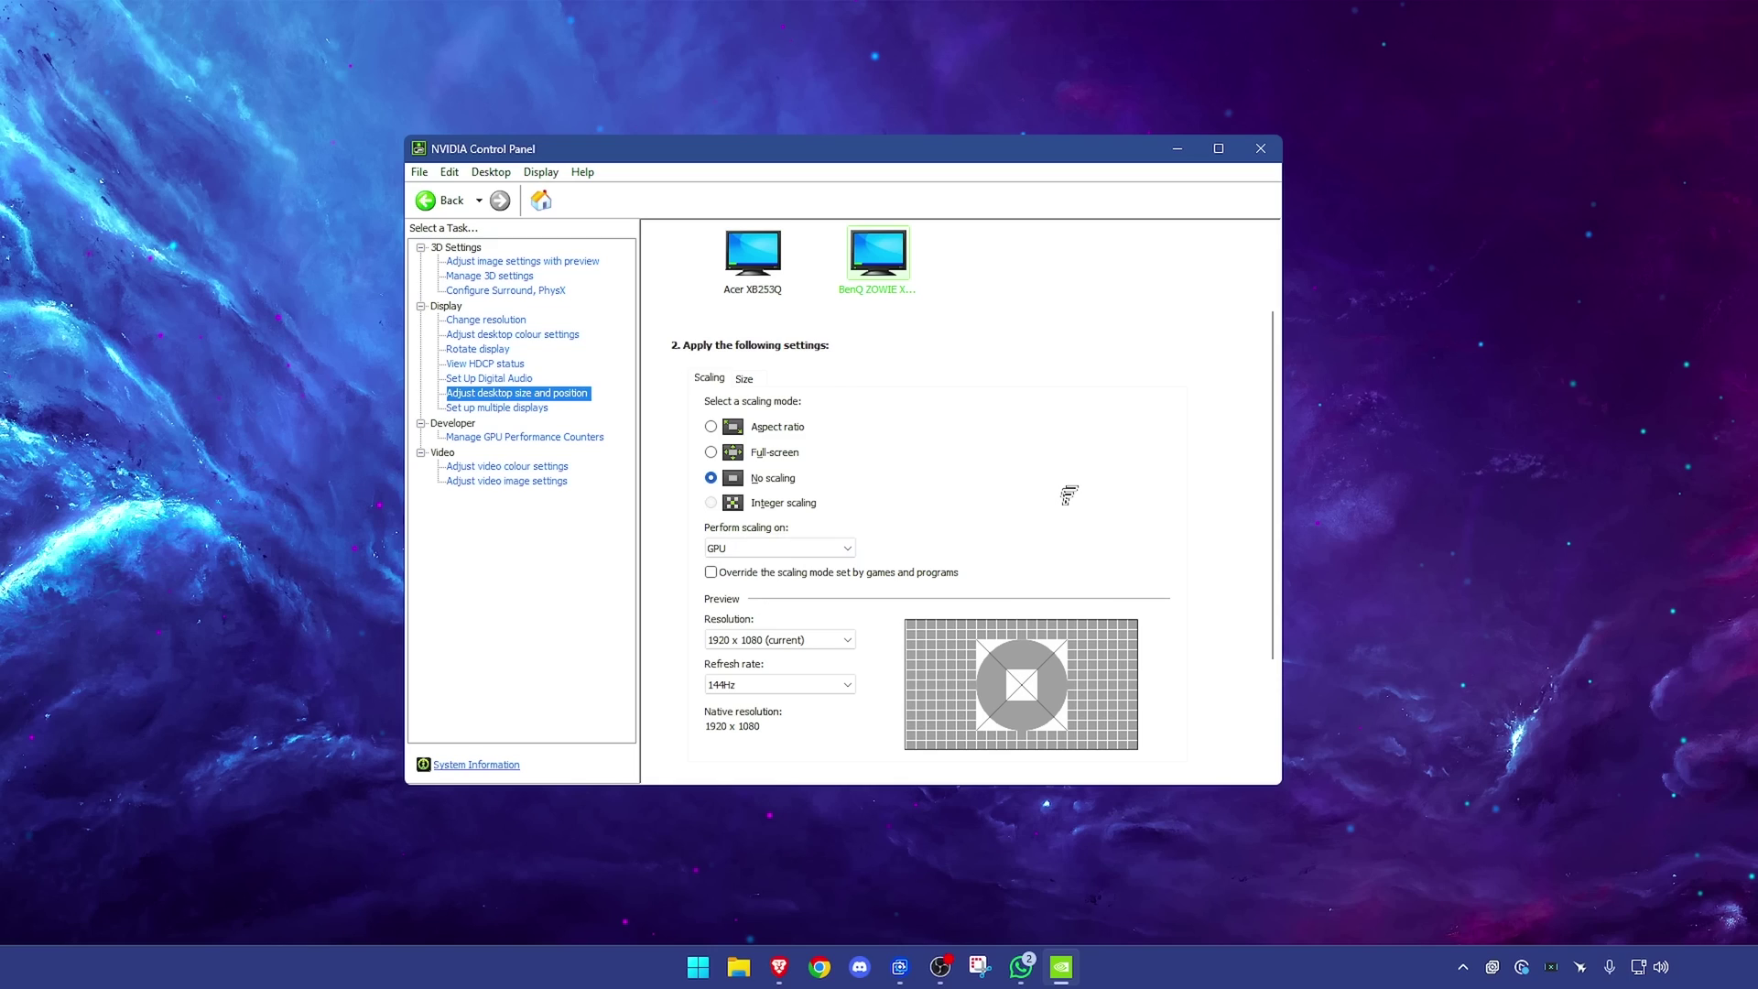
left_click(732, 289)
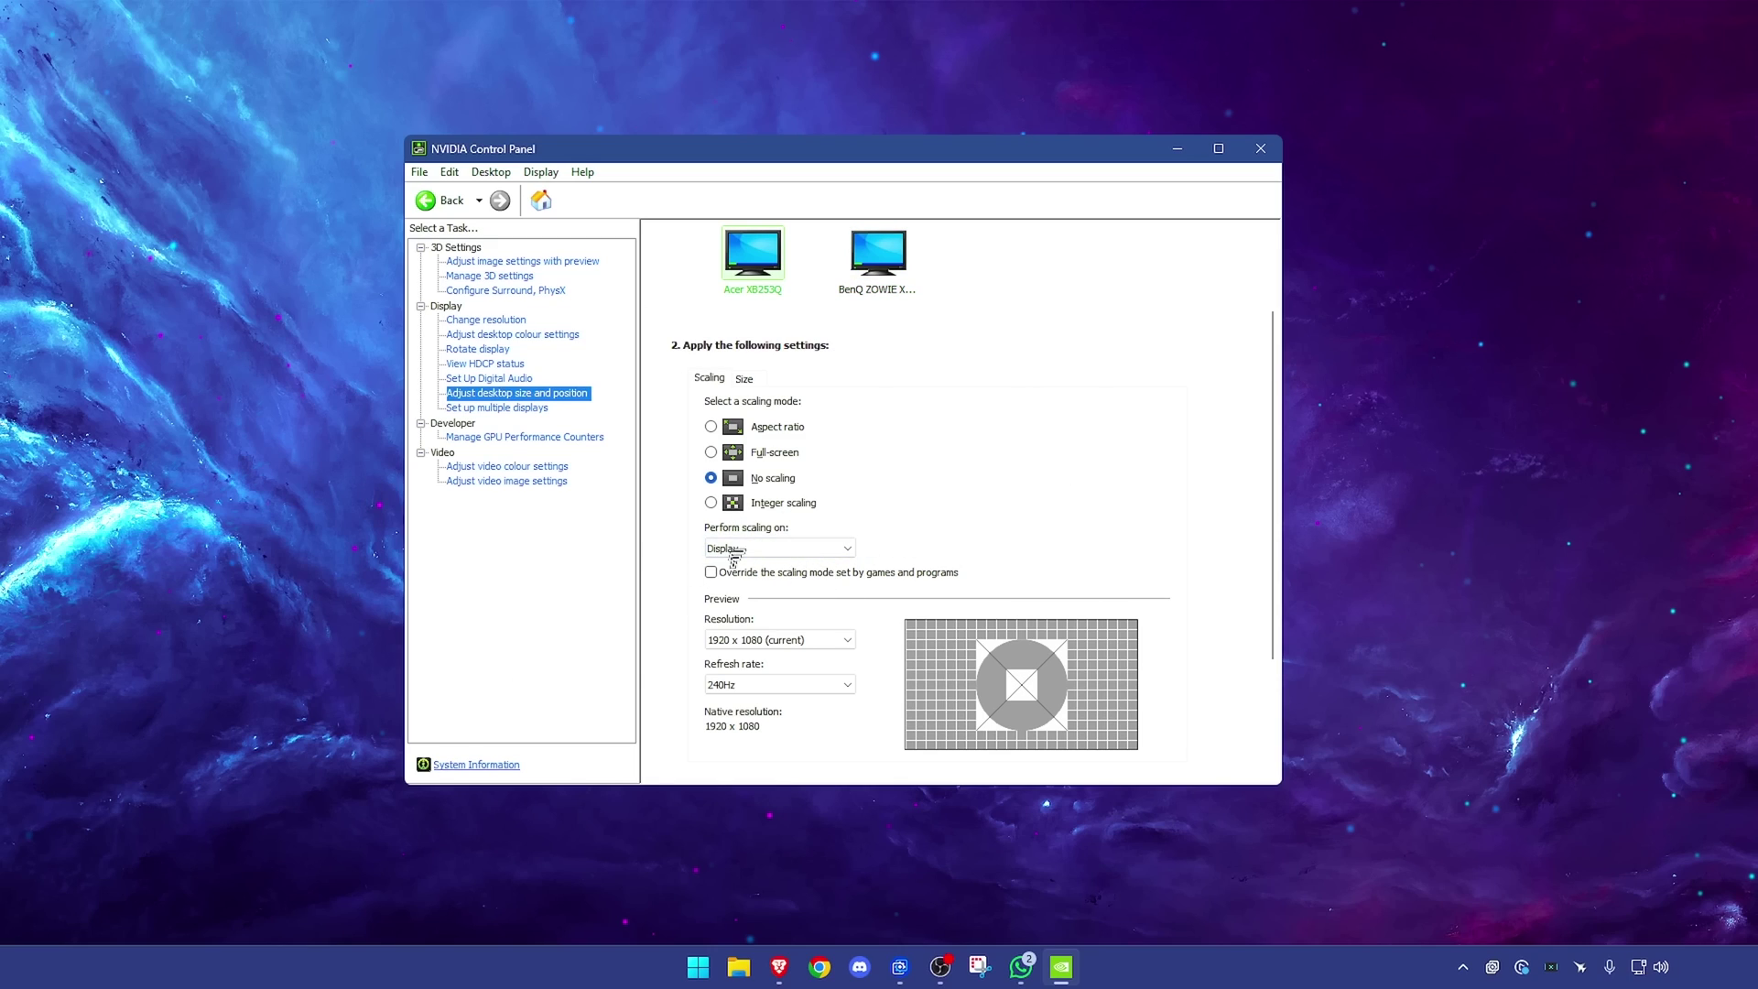
left_click(507, 466)
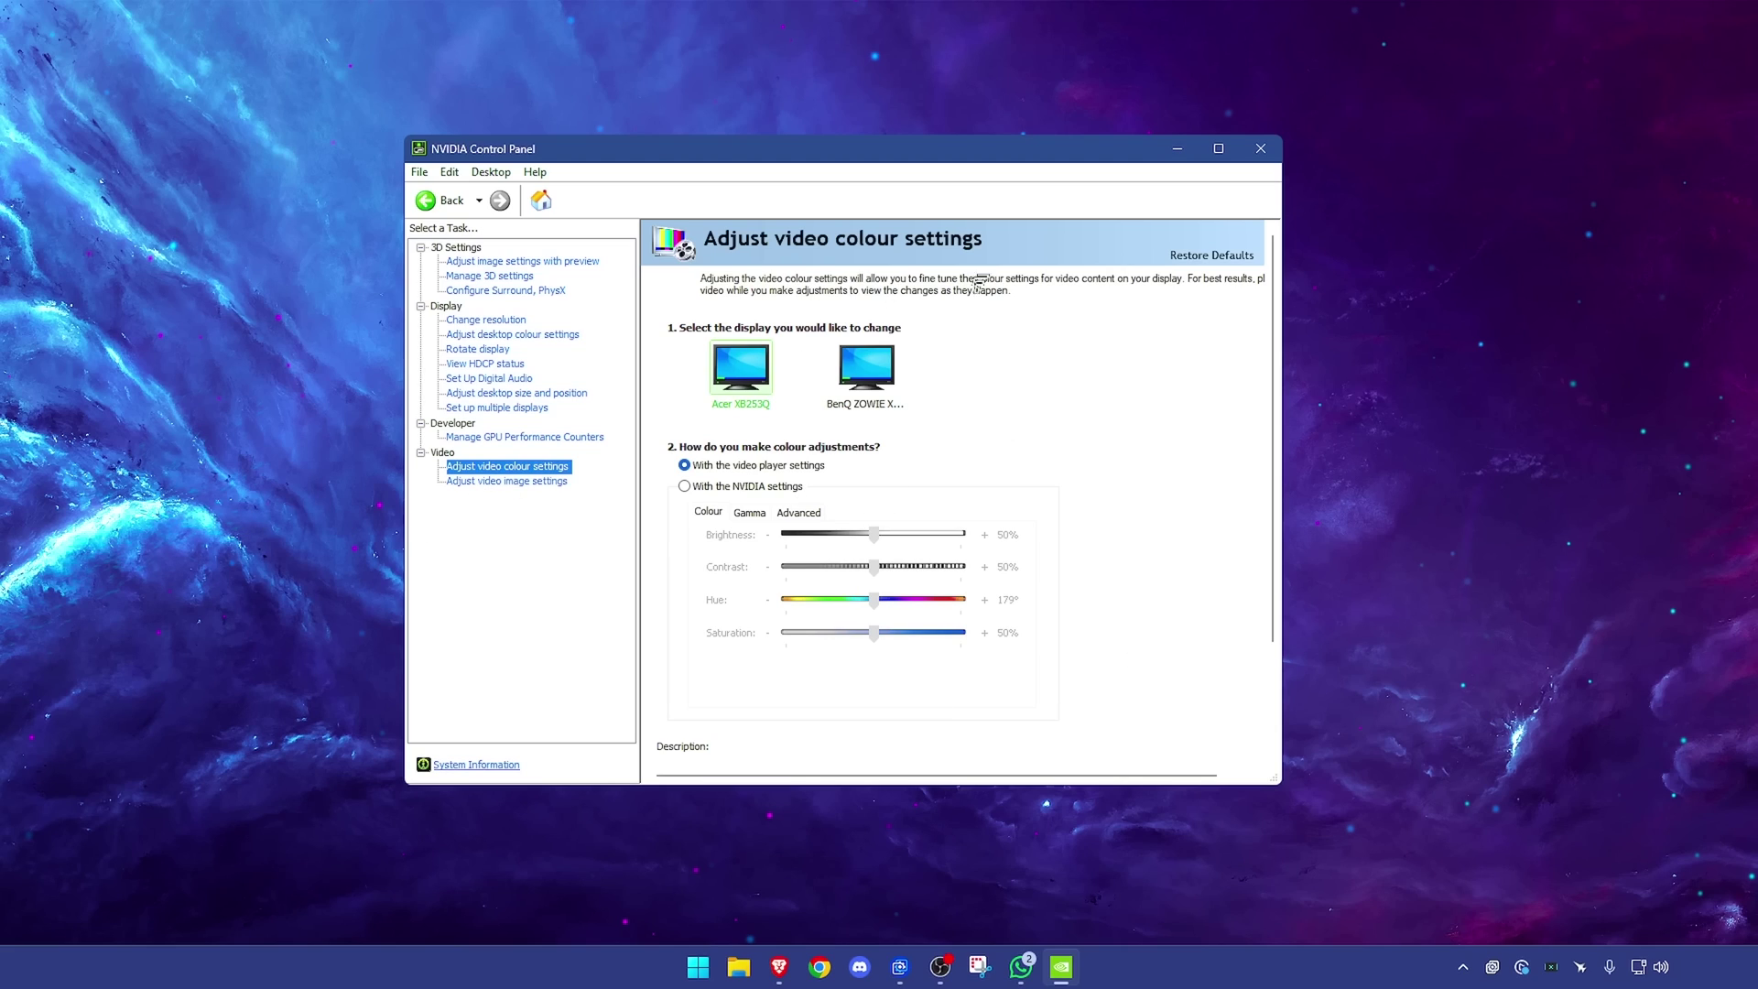
- Show the Adjust Video Image Settings page, leaving Super Resolution off
left_click(518, 482)
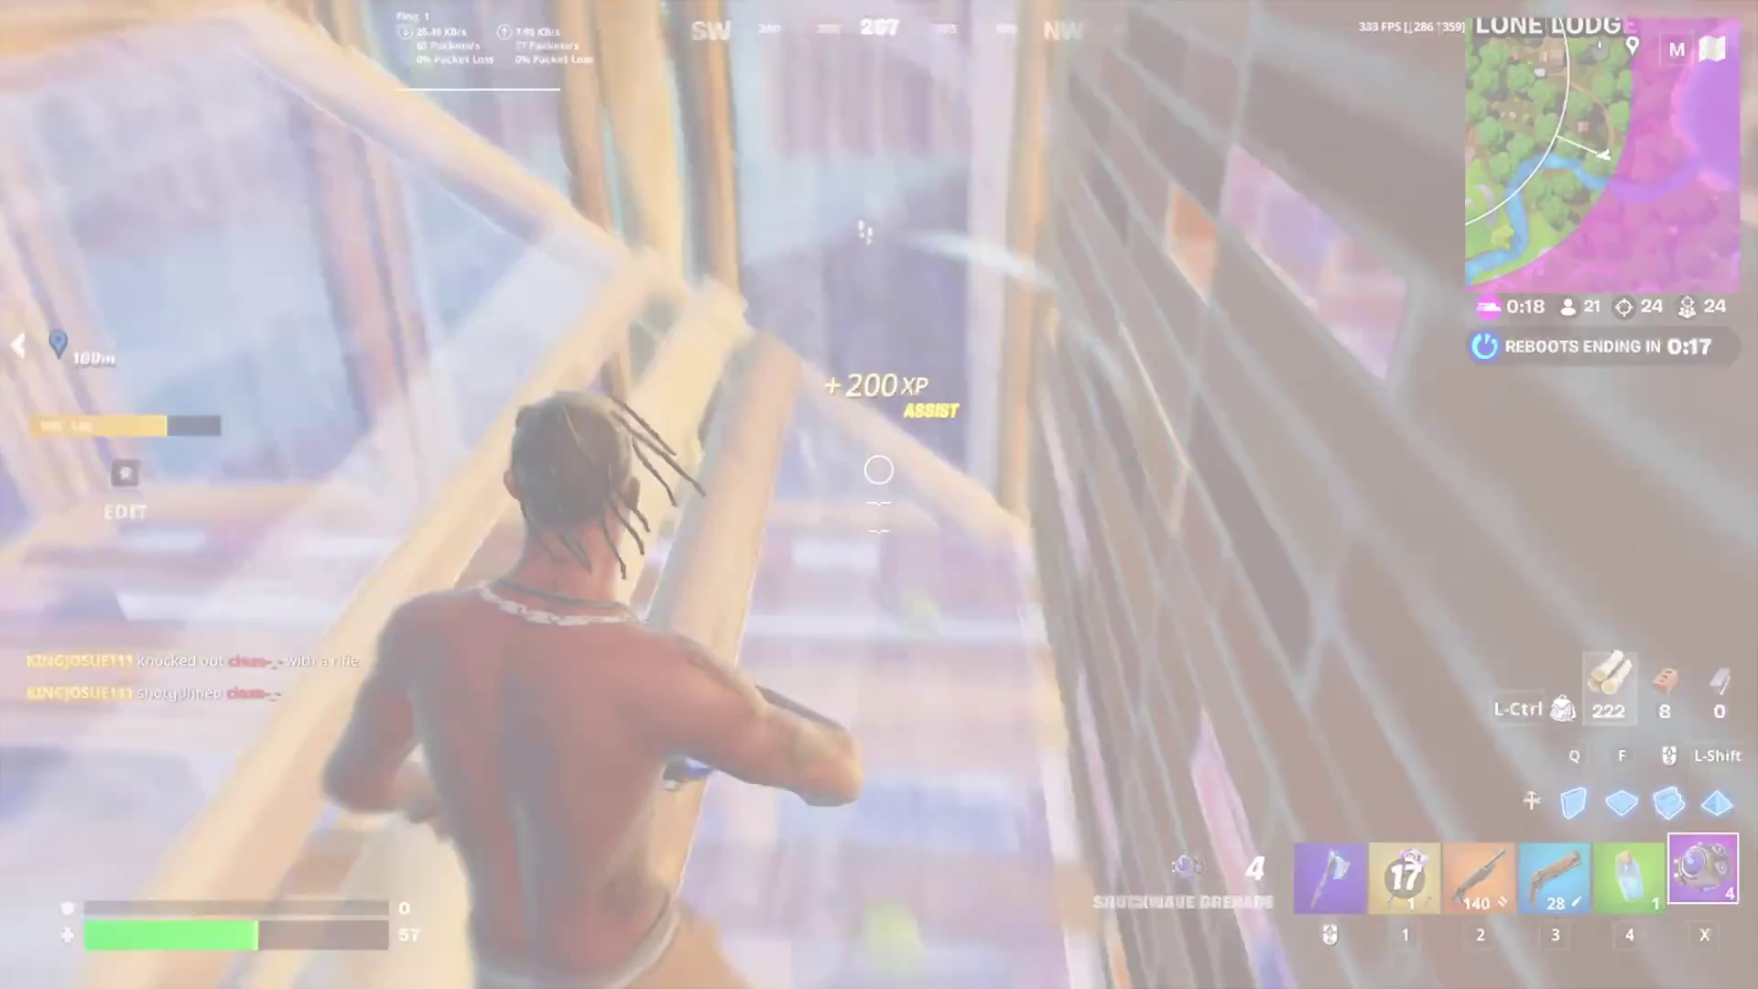
- Place wooden cover walls with Q, then return to the shockwave grenade with X
key("q")
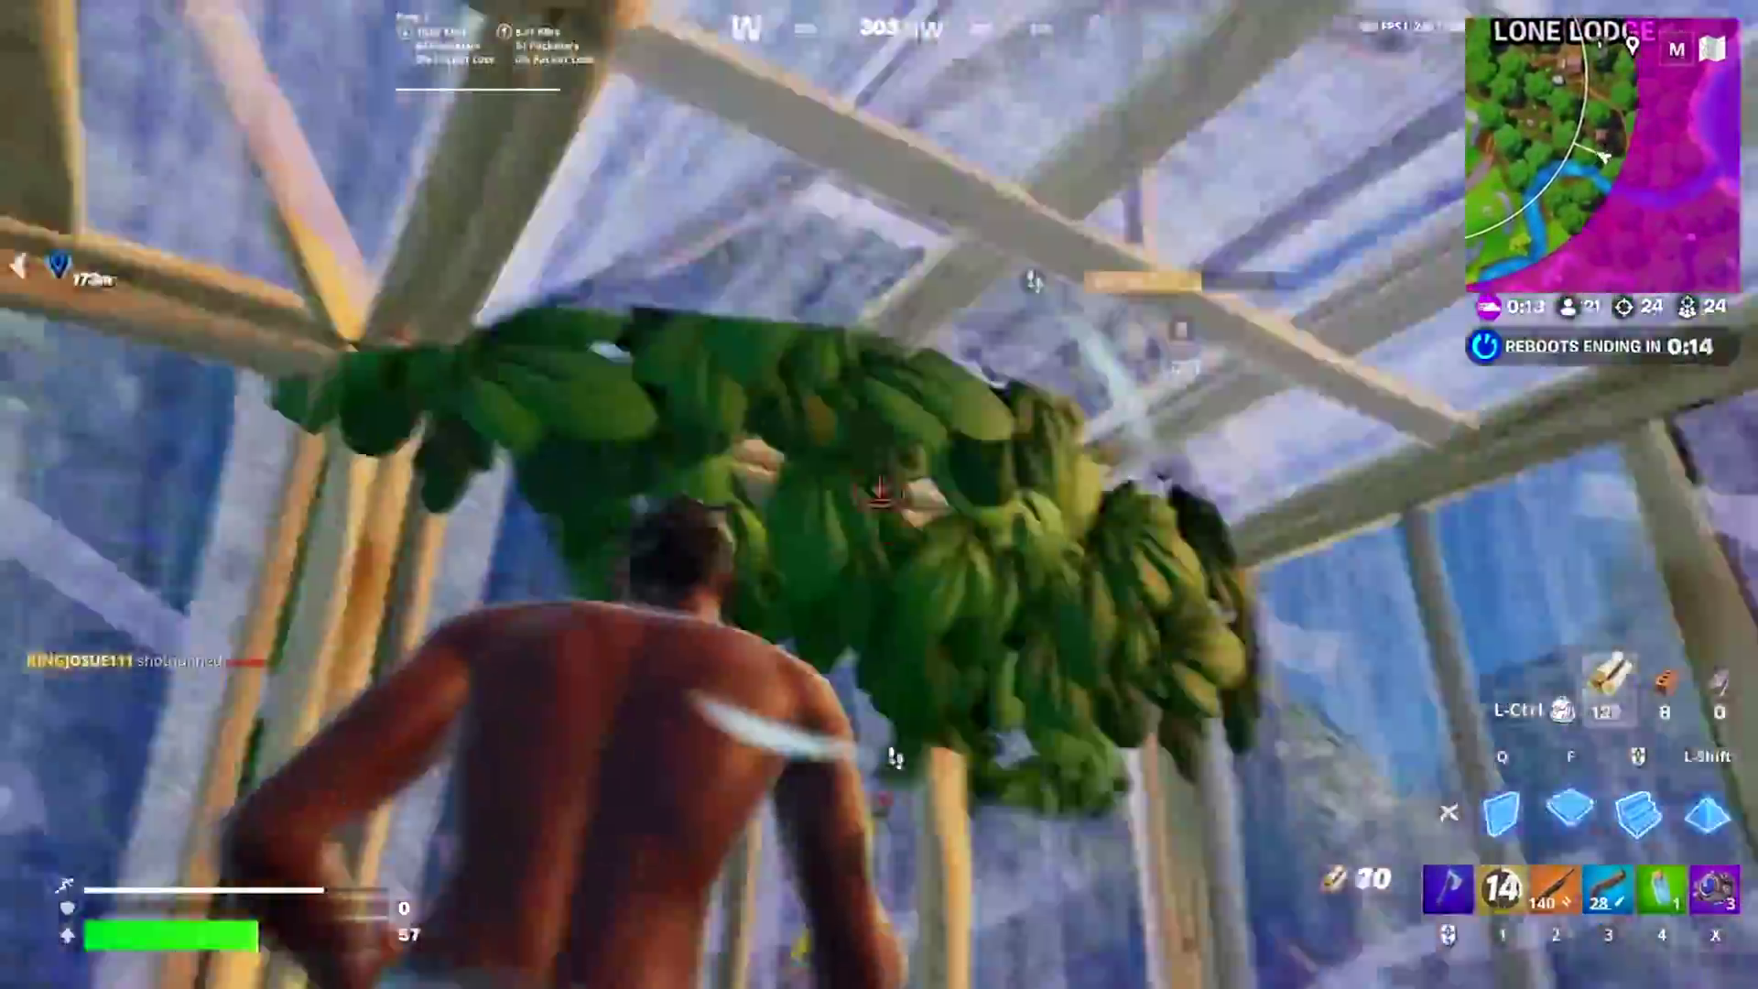
left_click(879, 494)
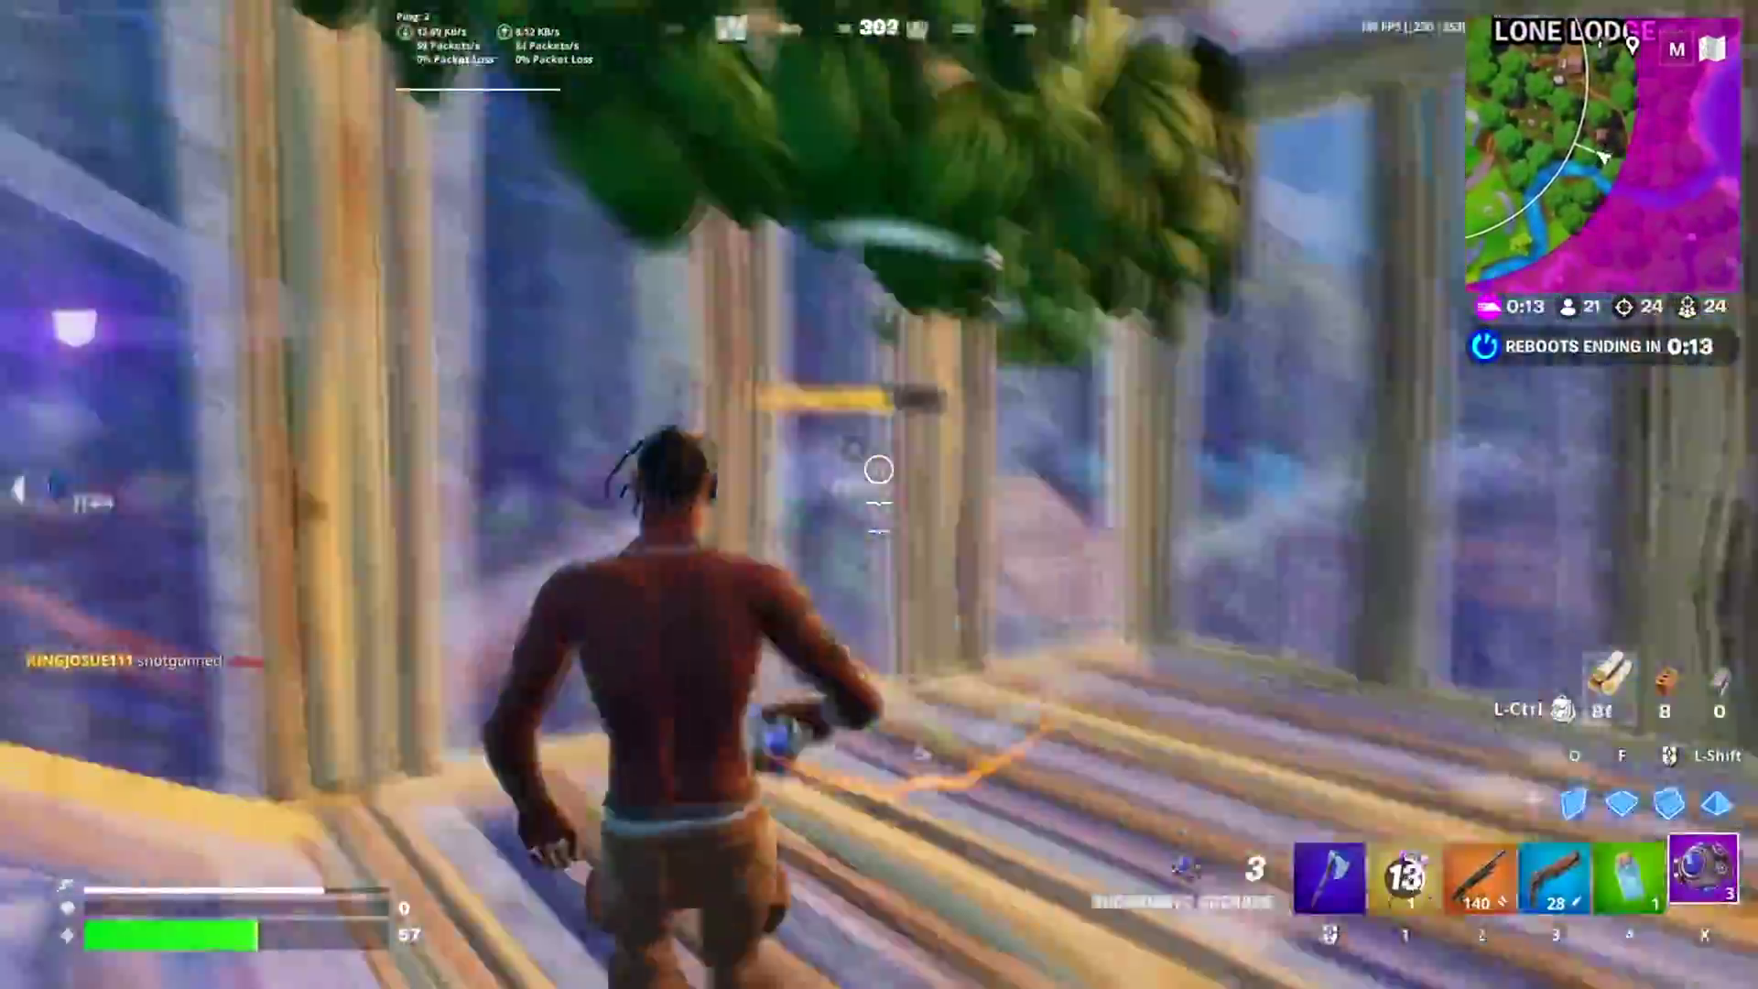
key("x")
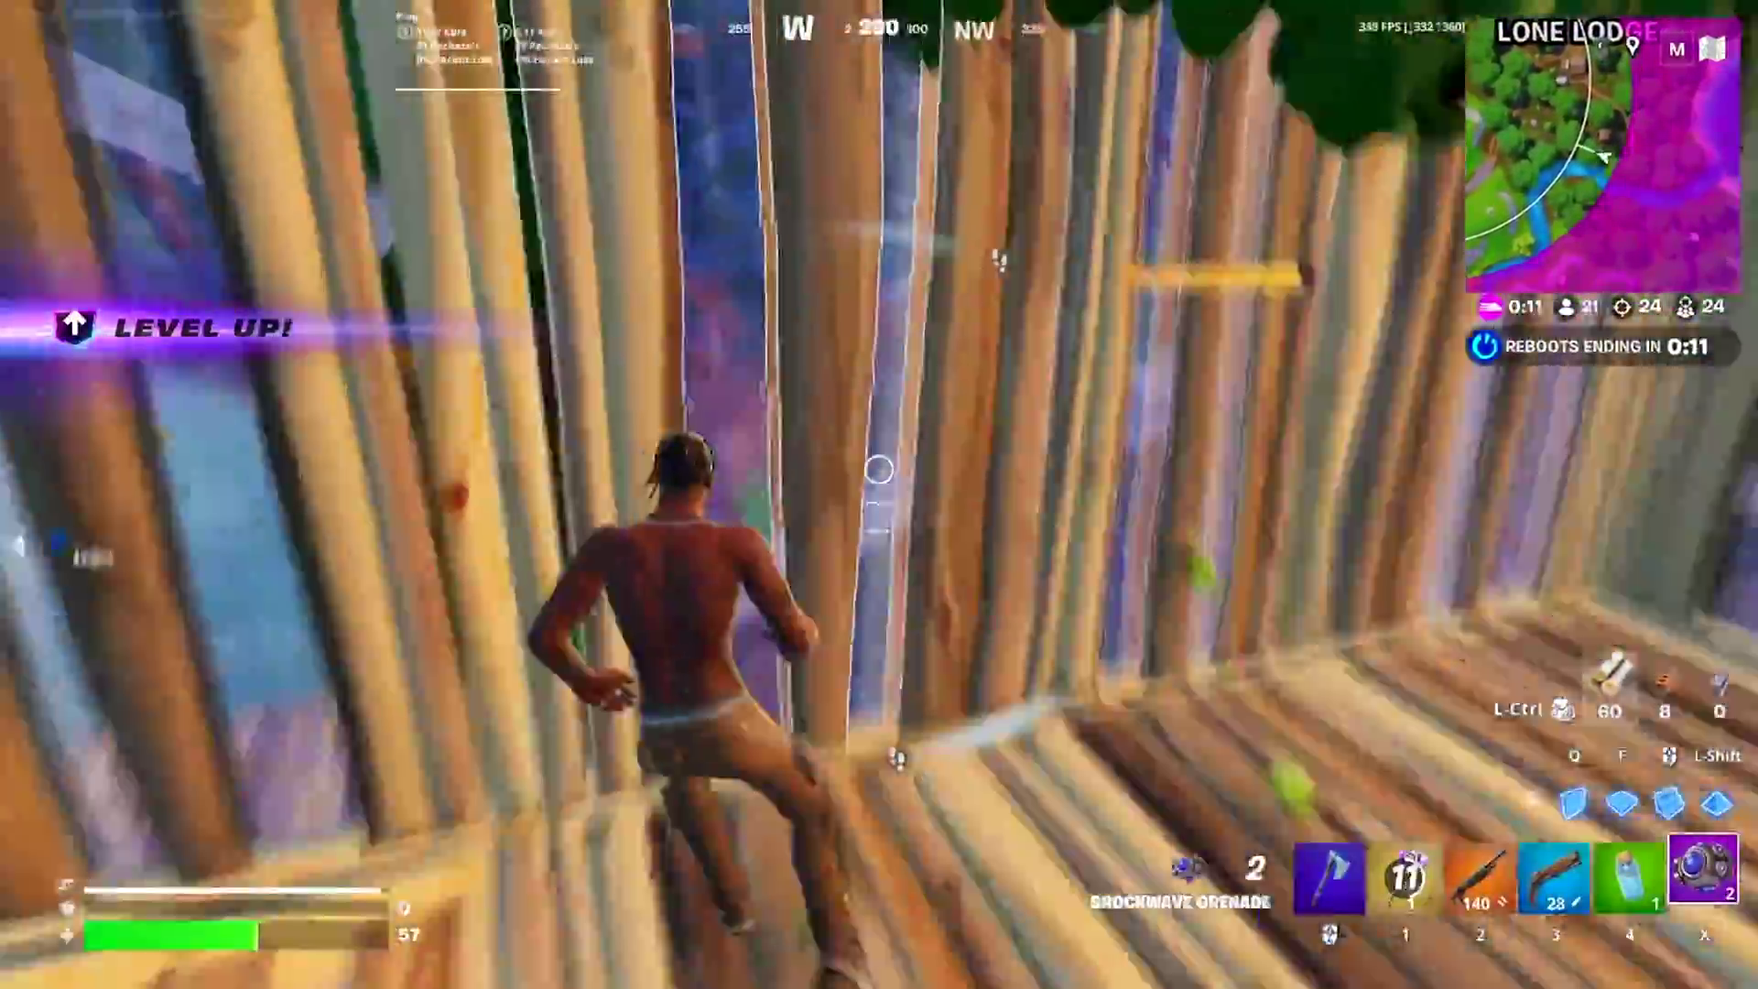